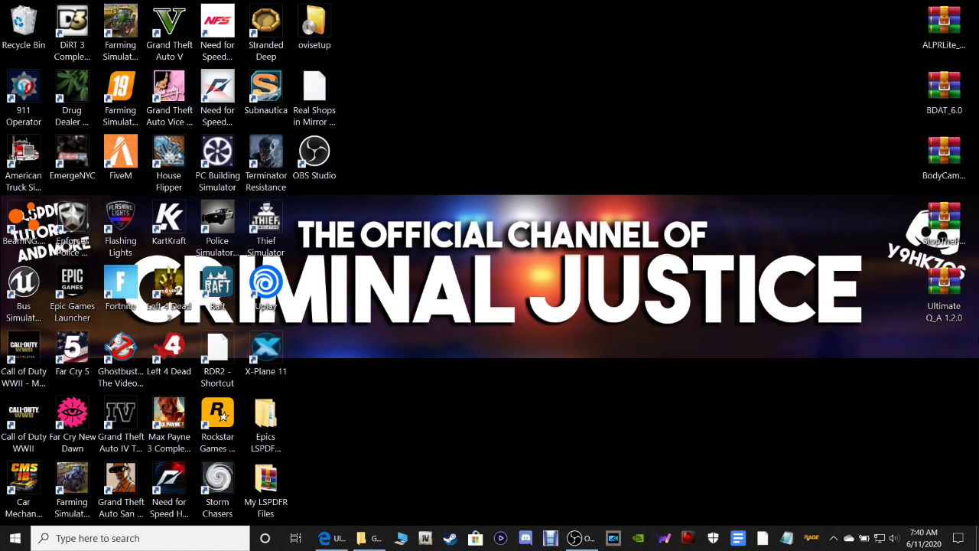
left_click(943, 94)
left_click(937, 157)
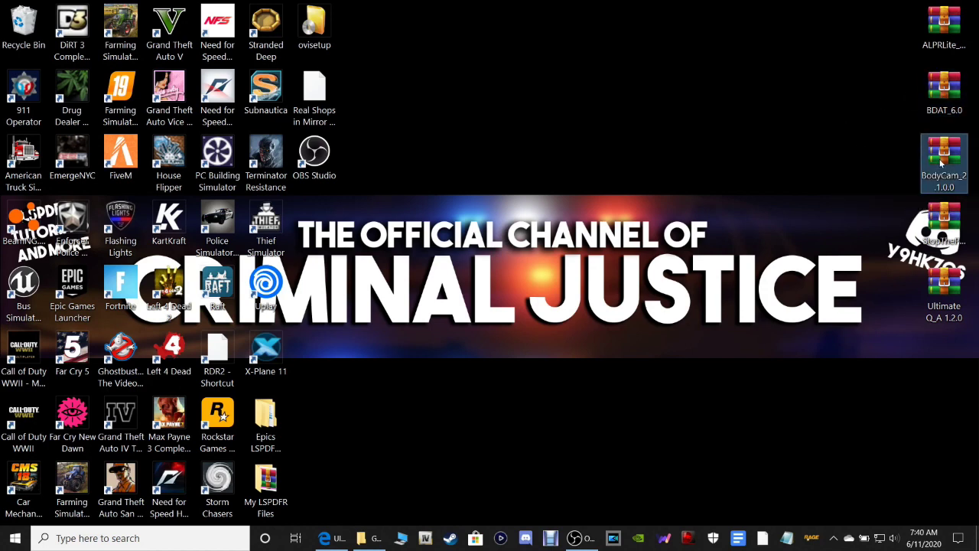
left_click(914, 239)
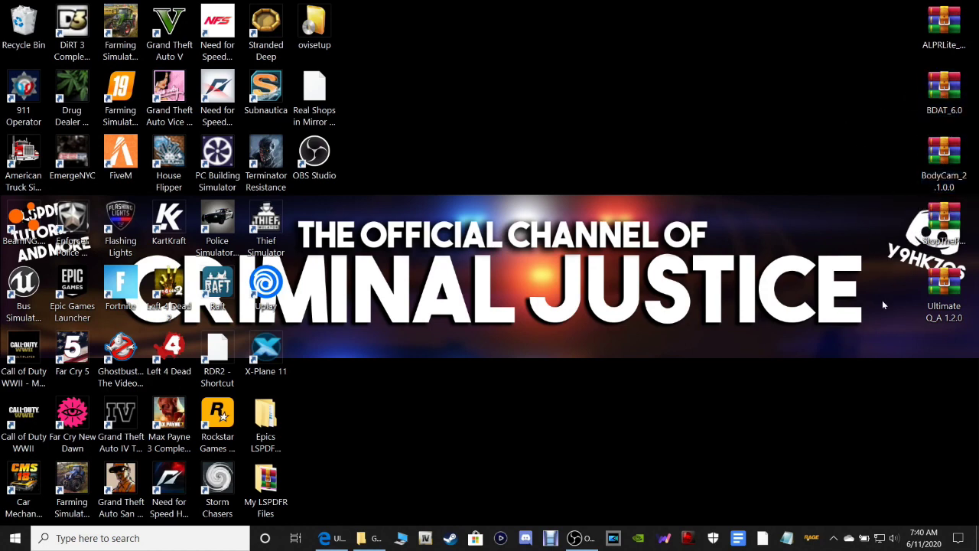
left_click(960, 303)
left_click(769, 285)
Switch to Microsoft Edge and bring up the download links on the ALPR Lite (v1.5.2.4) page
left_click(312, 493)
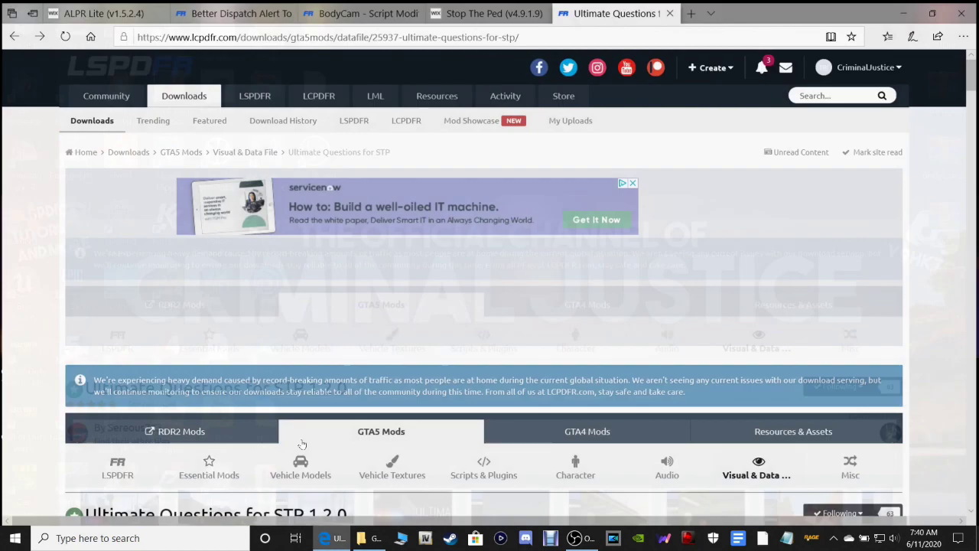
left_click(80, 15)
scroll(702, 317, "down", 2)
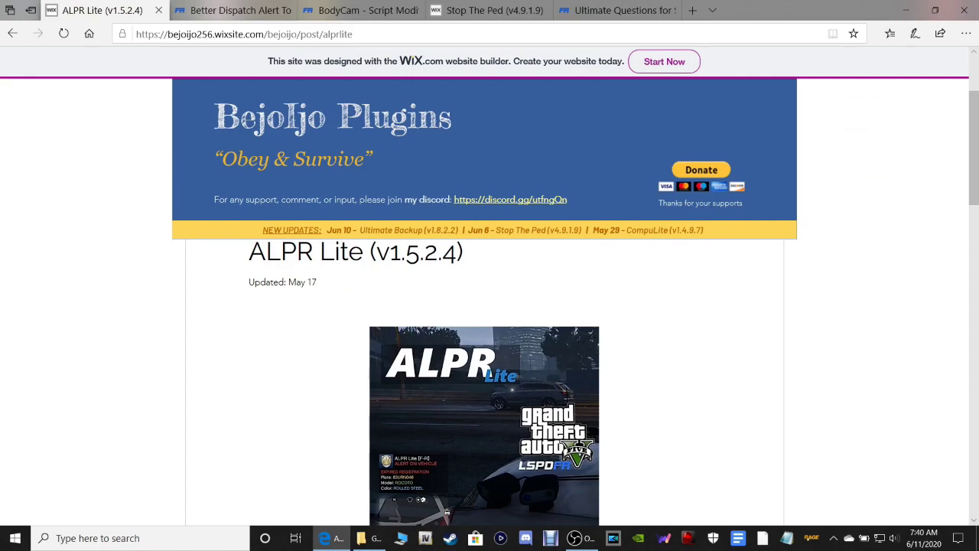
scroll(622, 287, "down", 10)
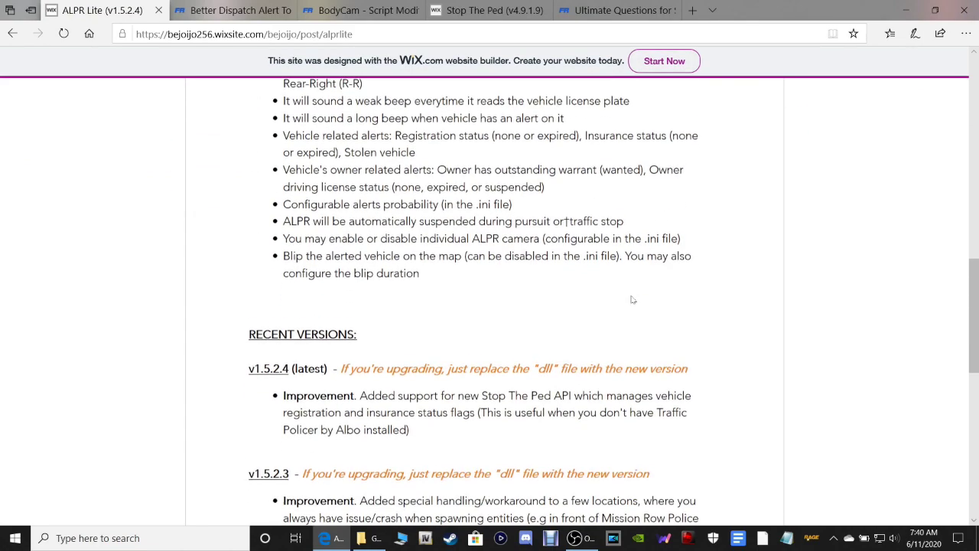
scroll(623, 321, "down", 2)
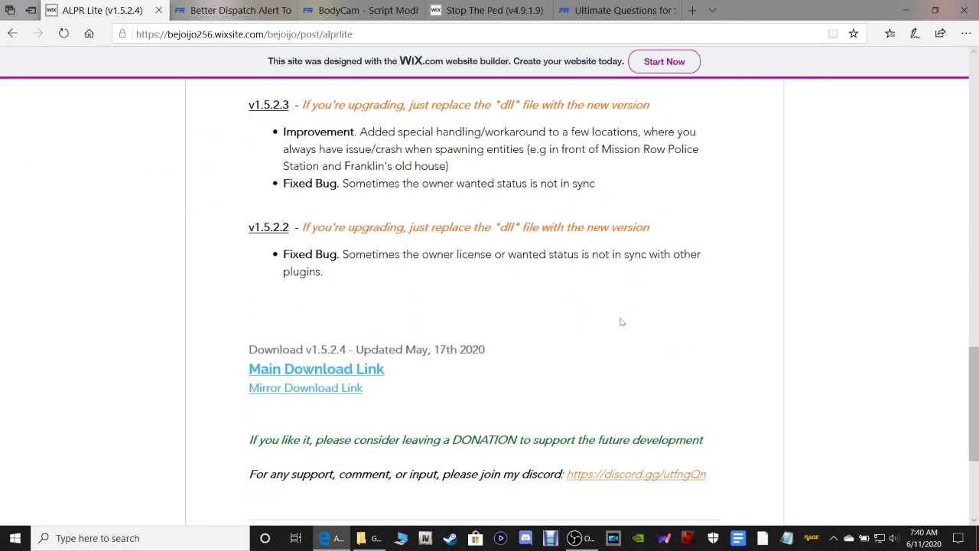
Download ALPRLite_1.5.2.4.rar through the main download link on MEGA into the F:\LSPDFR Plugins folder
left_click(317, 371)
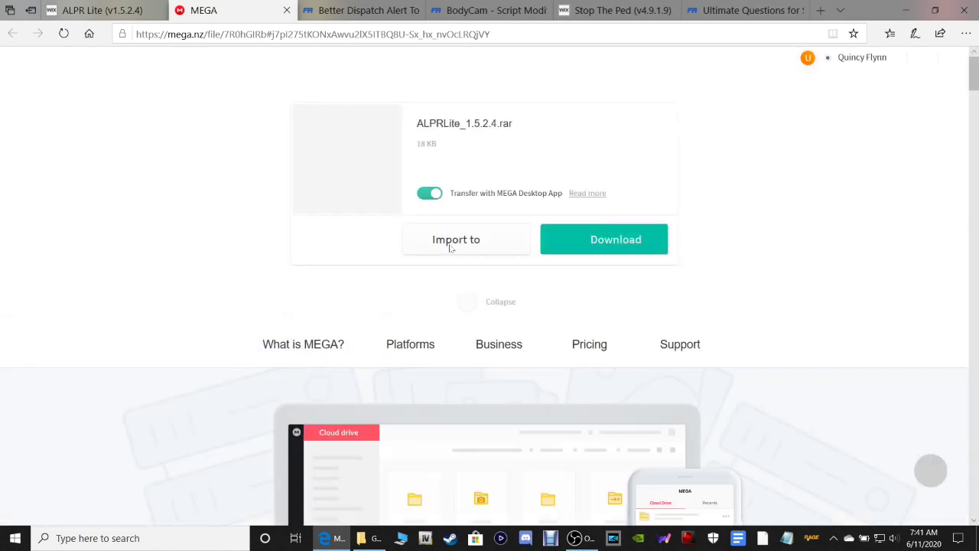
left_click(609, 243)
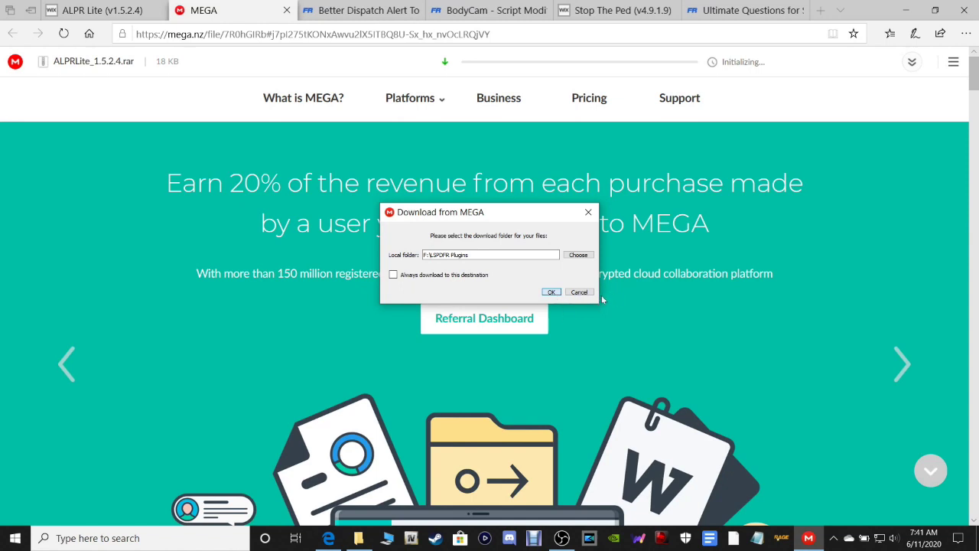
left_click(550, 293)
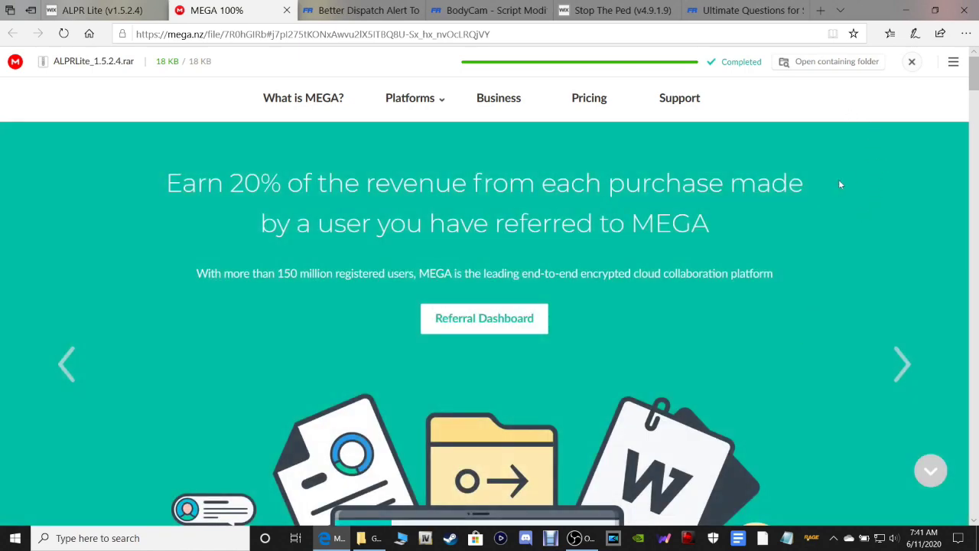
Check the downloaded archive in its containing folder and close the folder, the MEGA page and the ALPR Lite page
left_click(817, 63)
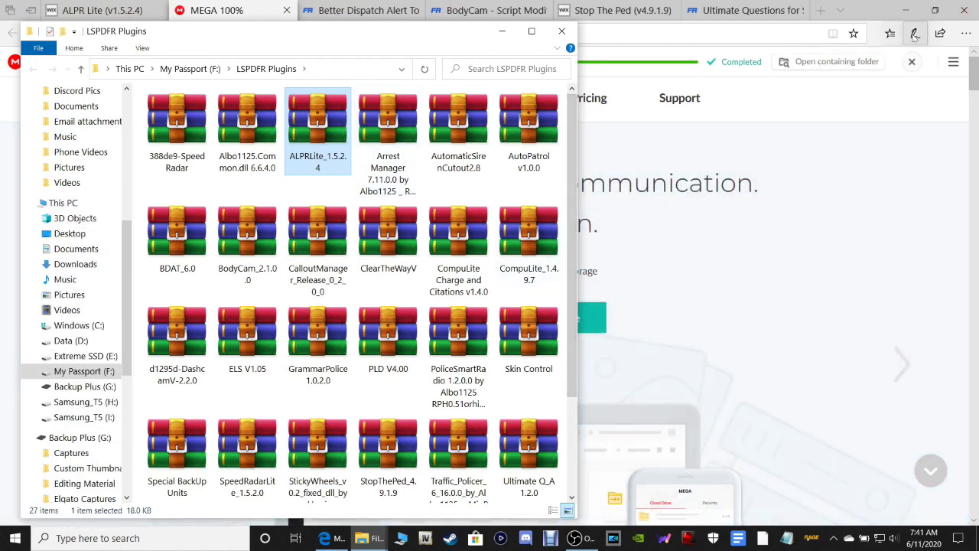
left_click(561, 31)
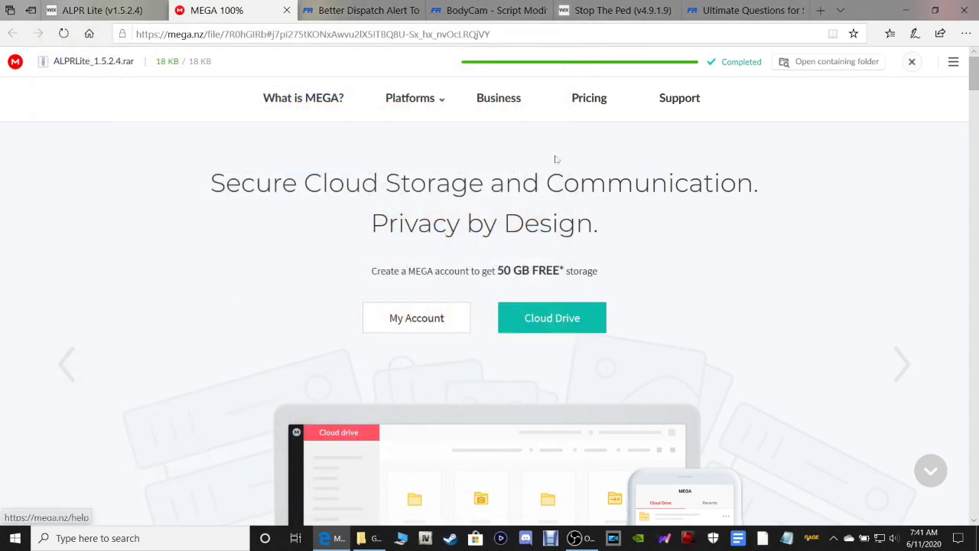
left_click(286, 10)
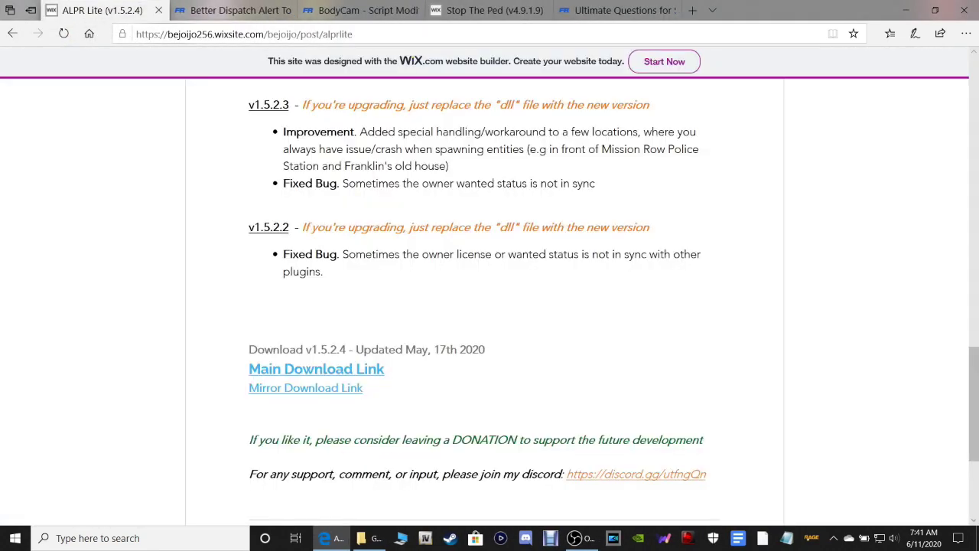
left_click(158, 10)
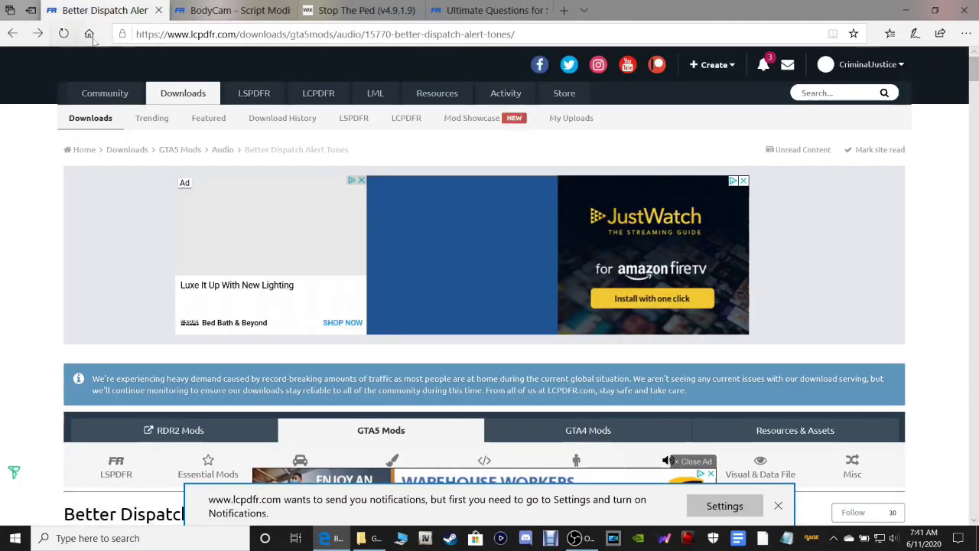
Request the download of the main file BDAT_6.0.rar from the Better Dispatch Alert Tones 6.0 page
scroll(658, 344, "down", 4)
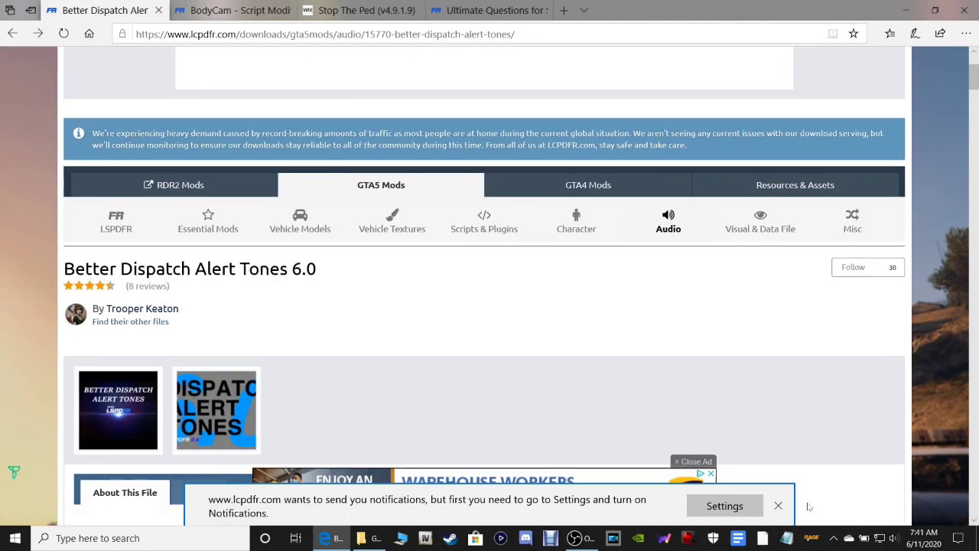
left_click(778, 505)
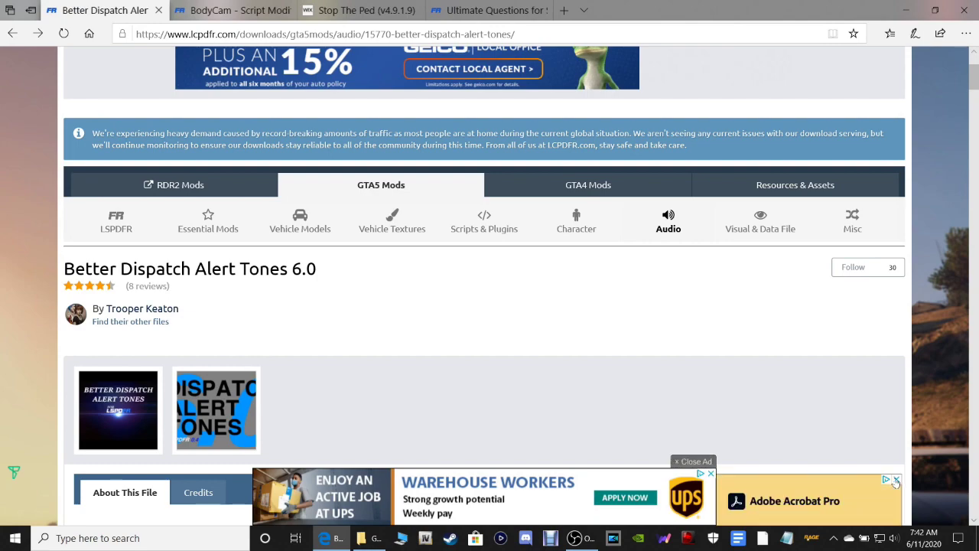
scroll(752, 393, "down", 5)
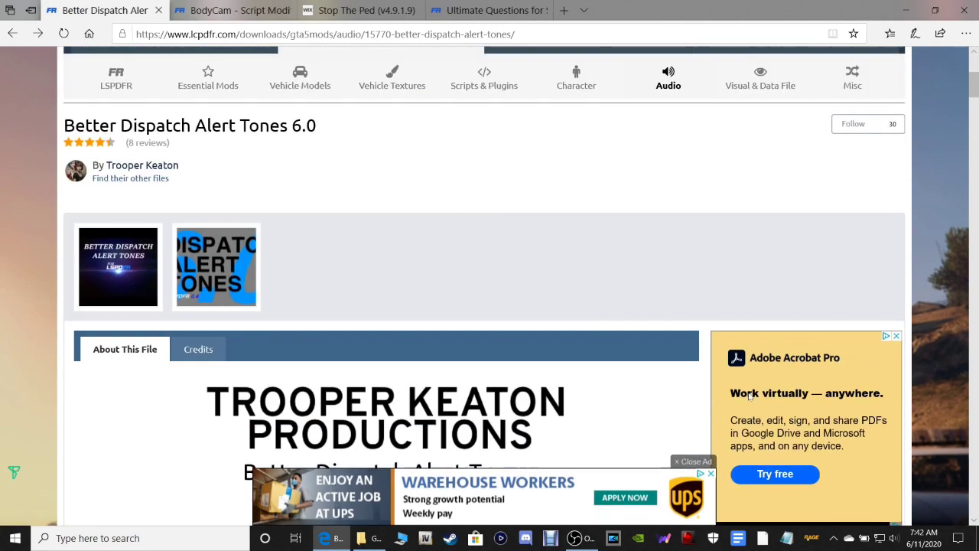
scroll(739, 377, "up", 3)
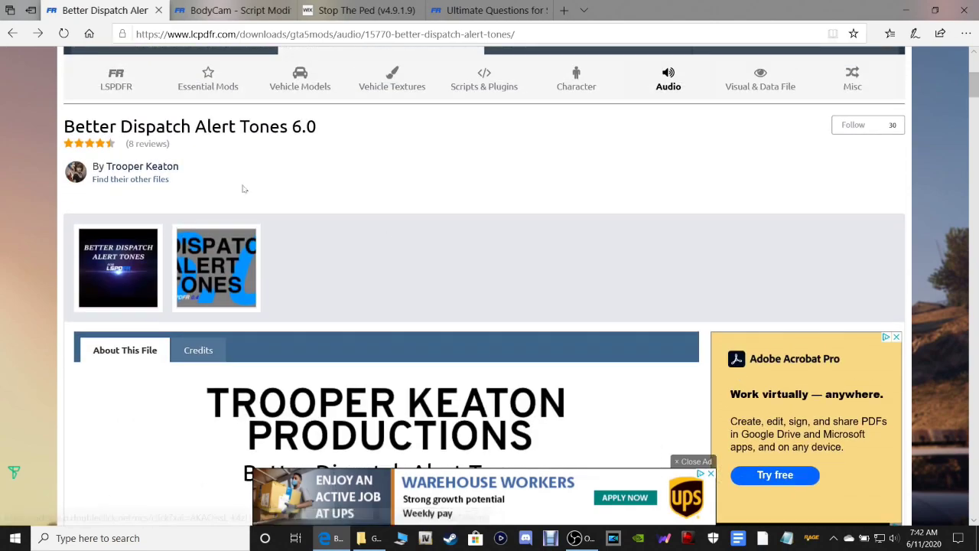
scroll(761, 352, "down", 5)
scroll(761, 352, "down", 3)
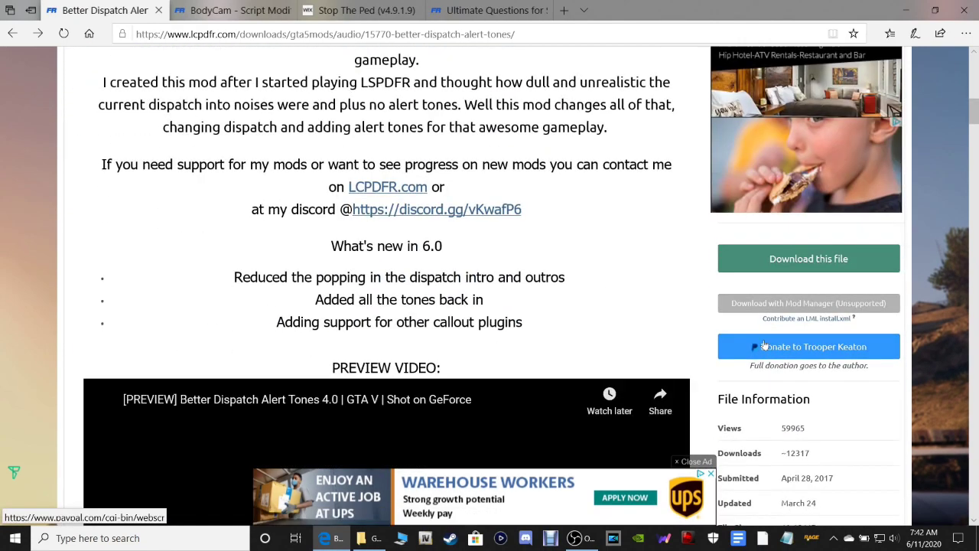
left_click(813, 187)
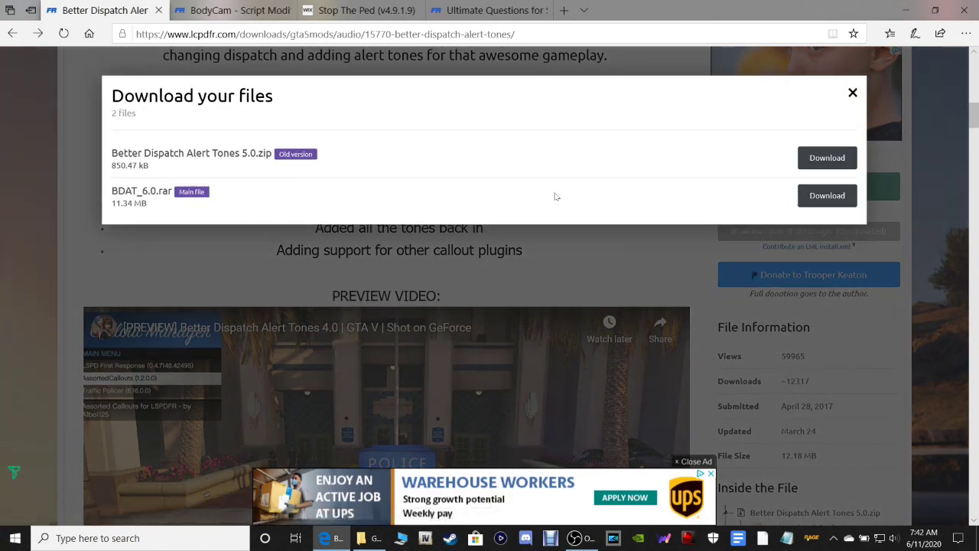
left_click(807, 200)
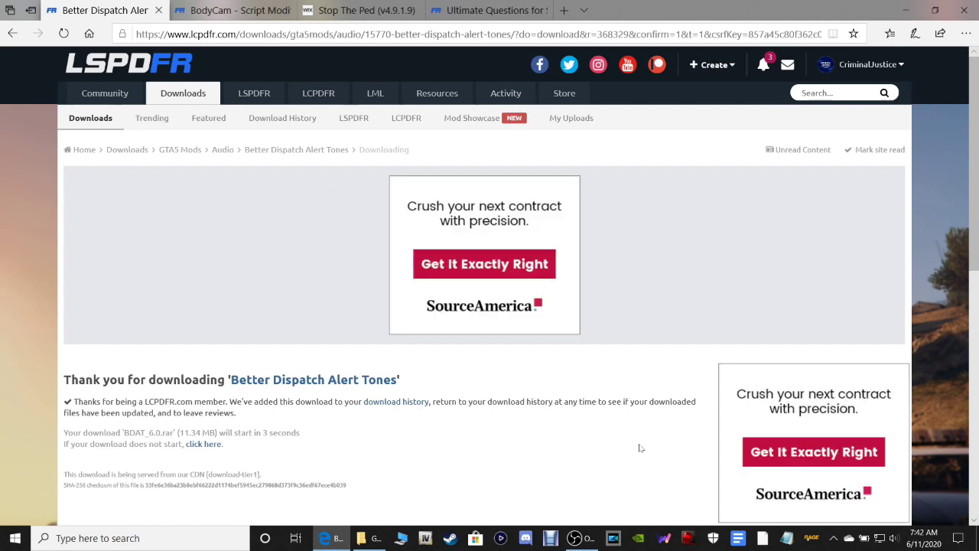
Cancel saving BDAT_6.0.rar and close the Better Dispatch Alert Tones page
scroll(640, 447, "down", 3)
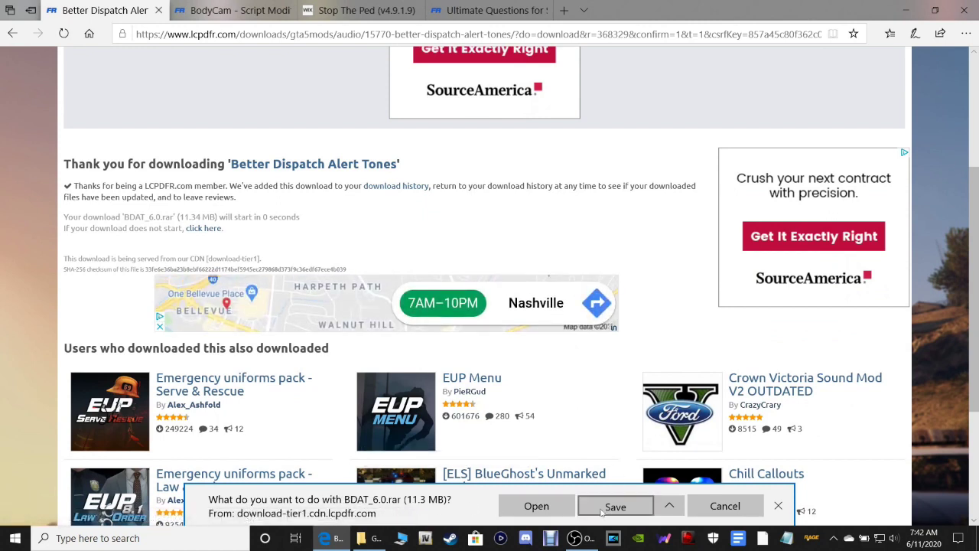
left_click(671, 508)
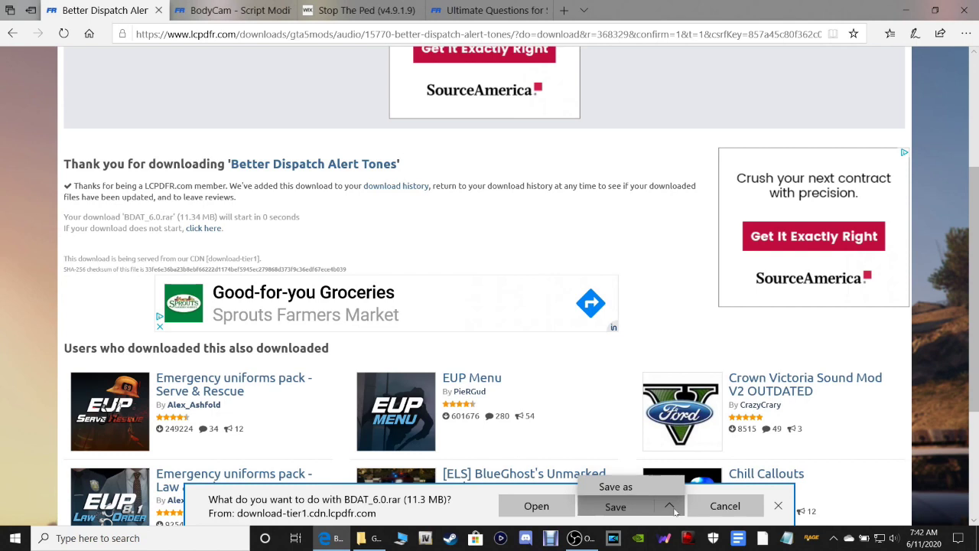
left_click(671, 506)
left_click(725, 506)
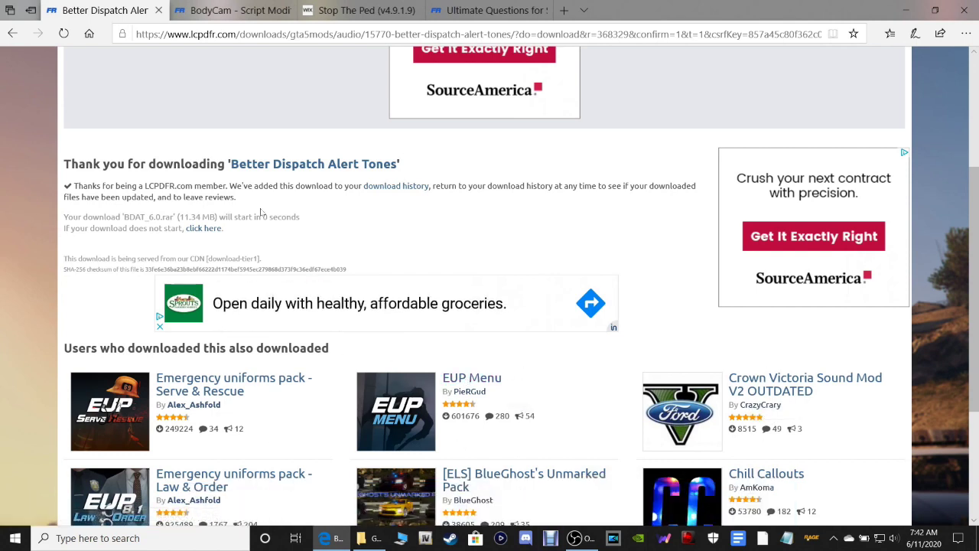
left_click(159, 11)
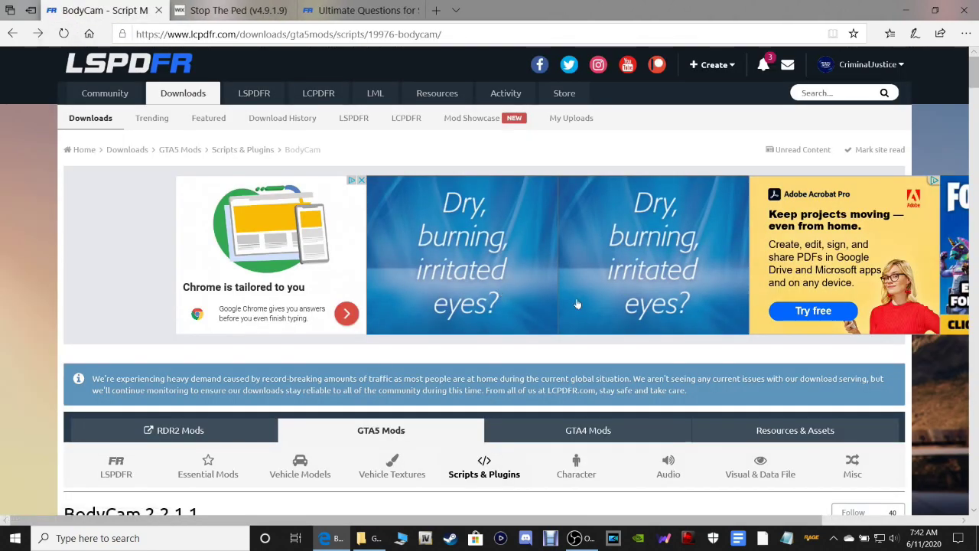
Agree to the script modification terms on the BodyCam page and request the main file BodyCam_2.2.1.1.zip
scroll(564, 364, "down", 3)
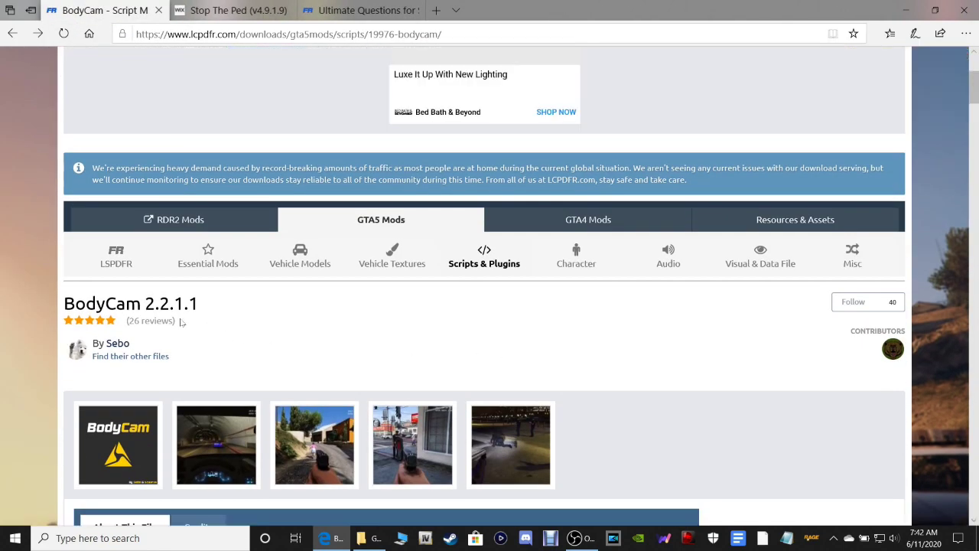
scroll(647, 372, "down", 3)
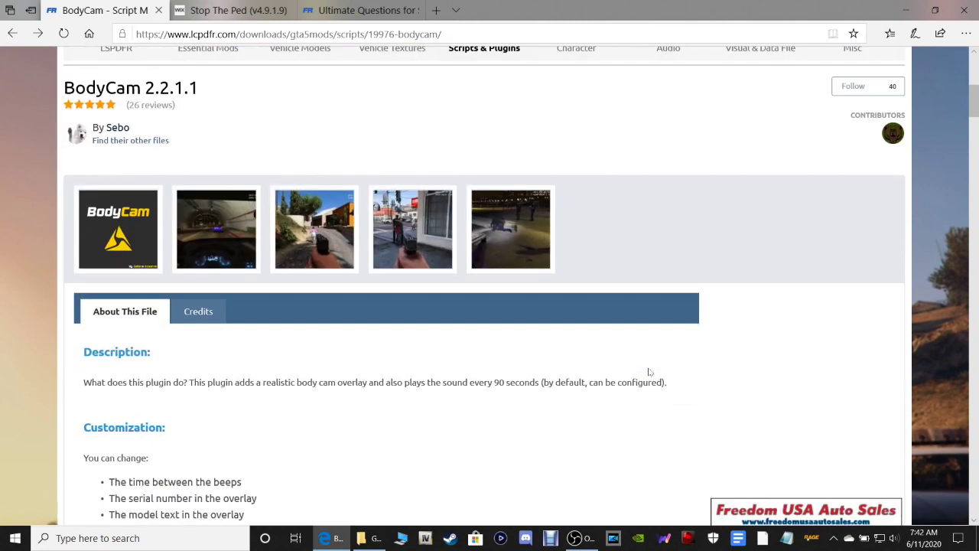
scroll(649, 372, "down", 1)
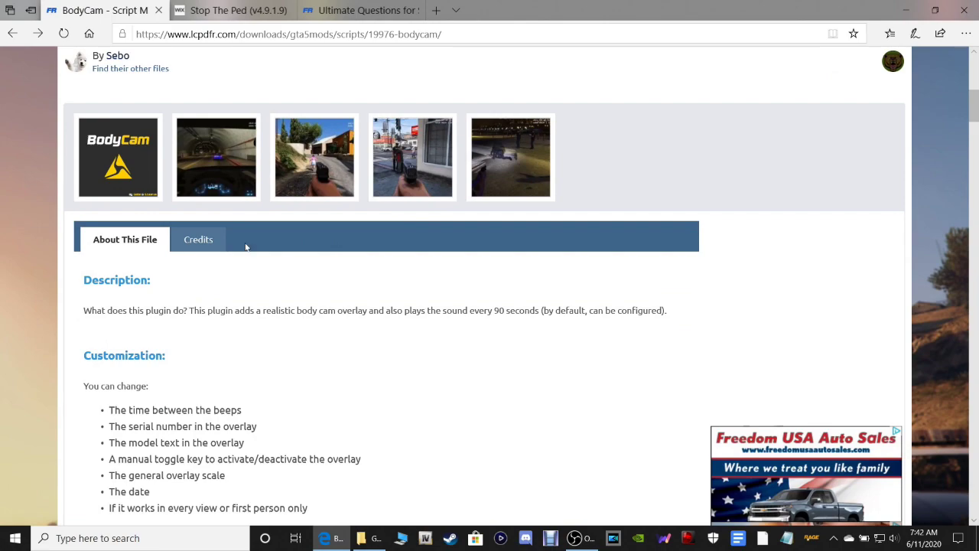
scroll(601, 310, "down", 6)
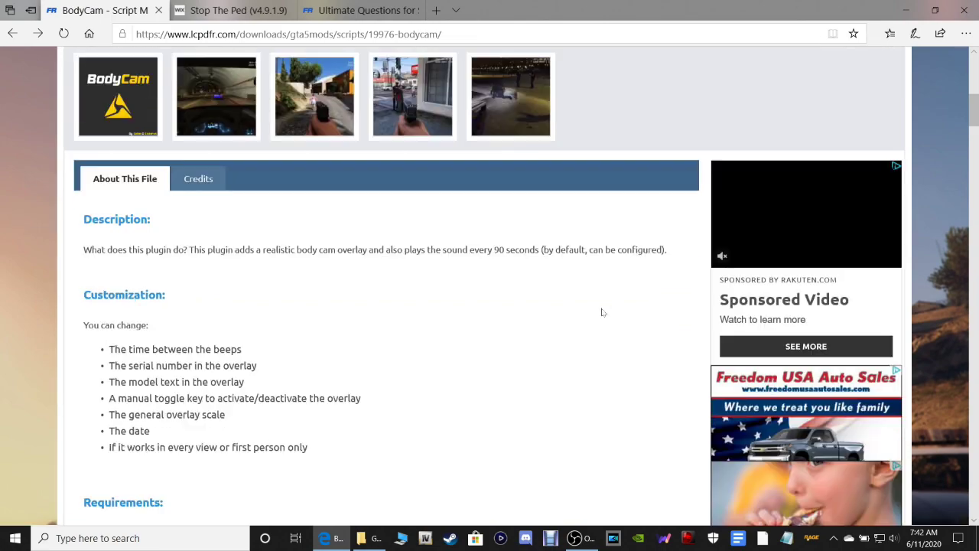
left_click(840, 221)
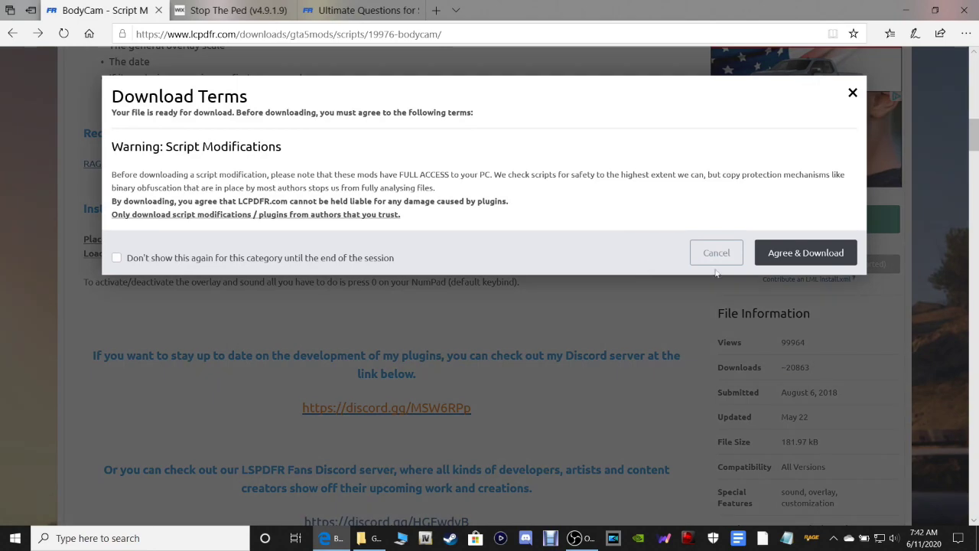
left_click(806, 254)
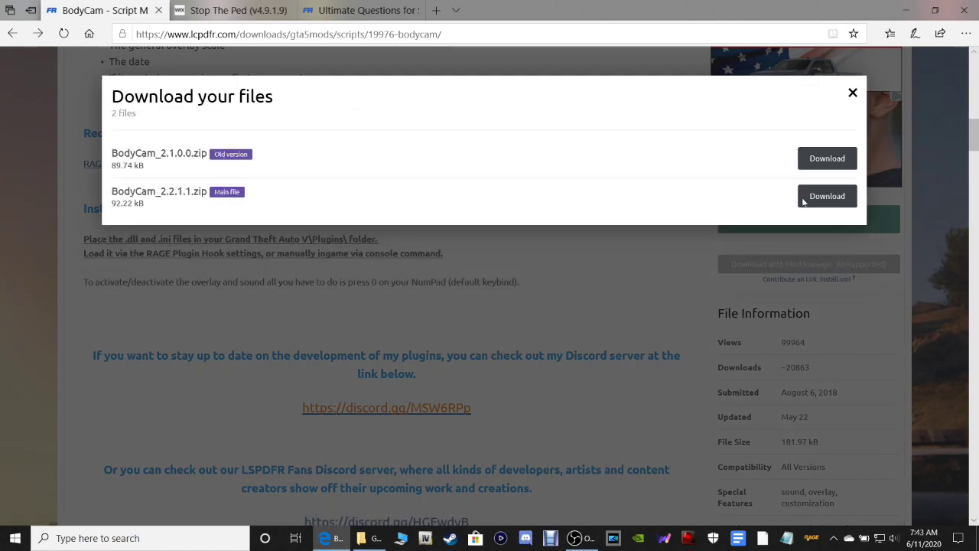
left_click(828, 197)
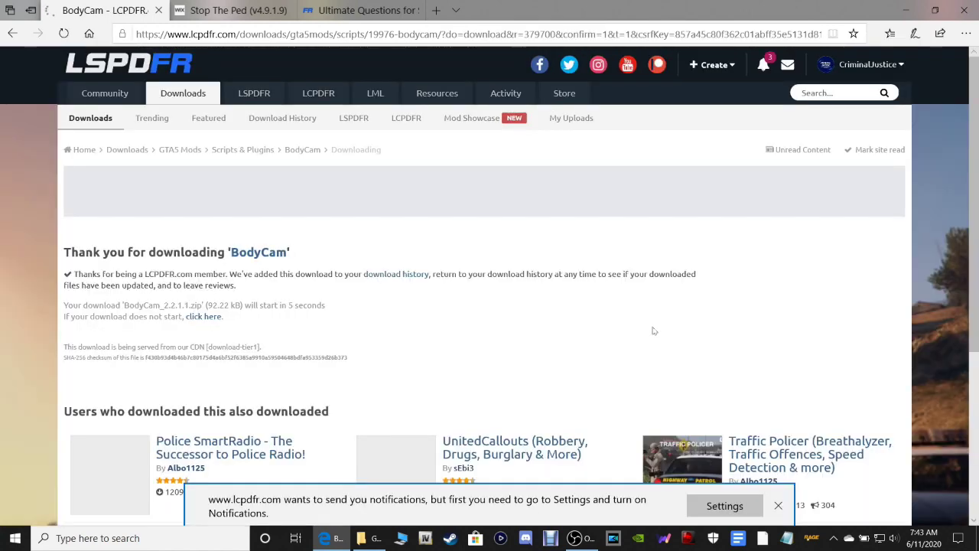
Cancel saving BodyCam_2.2.1.1.zip and close the BodyCam page
left_click(778, 504)
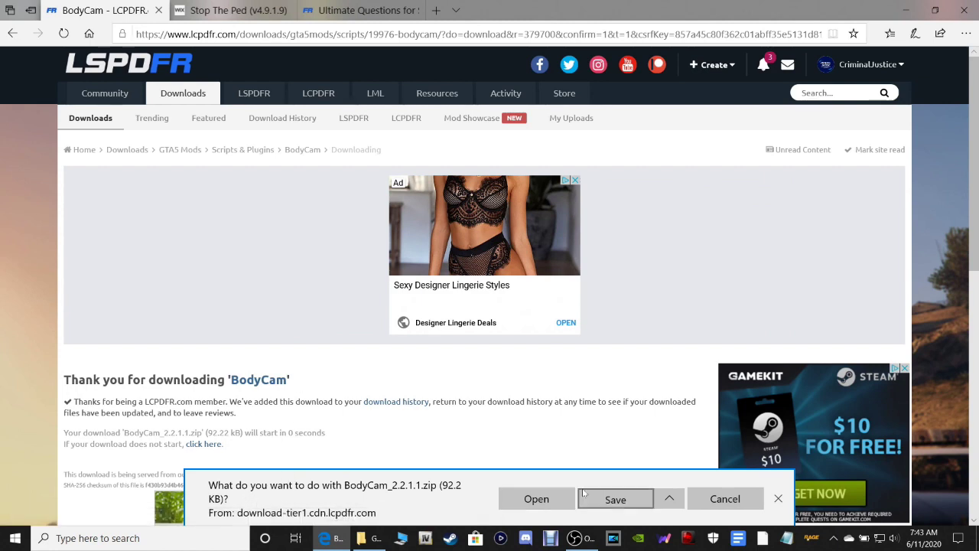
left_click(670, 498)
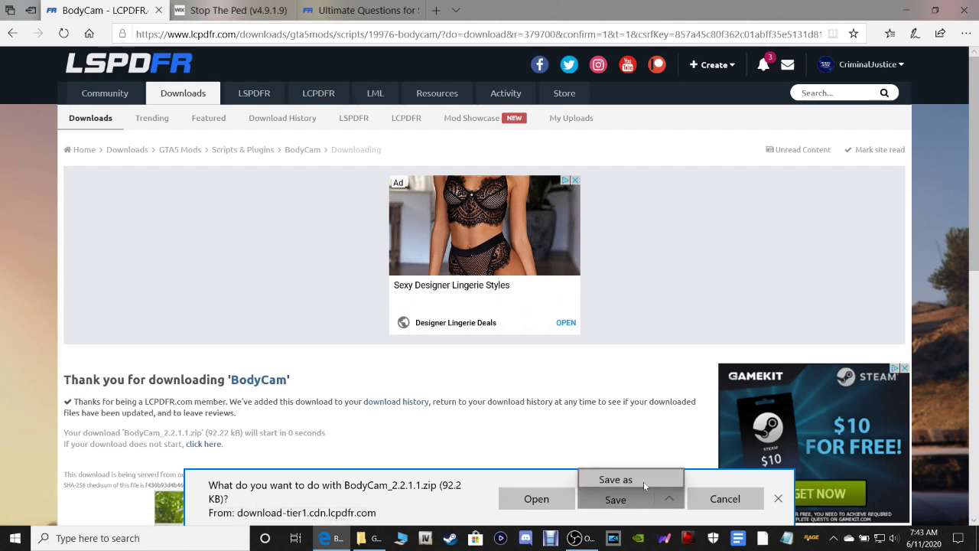
left_click(669, 498)
left_click(723, 498)
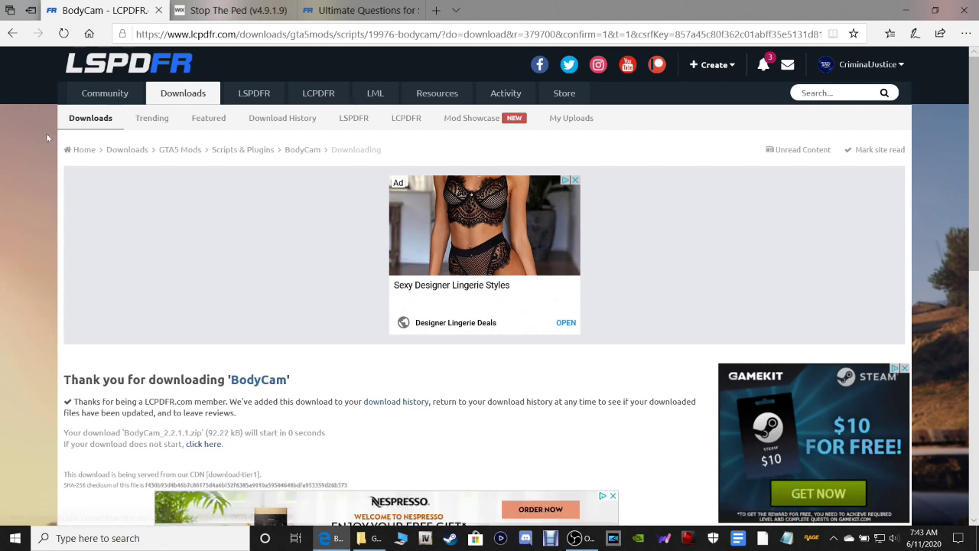
left_click(159, 10)
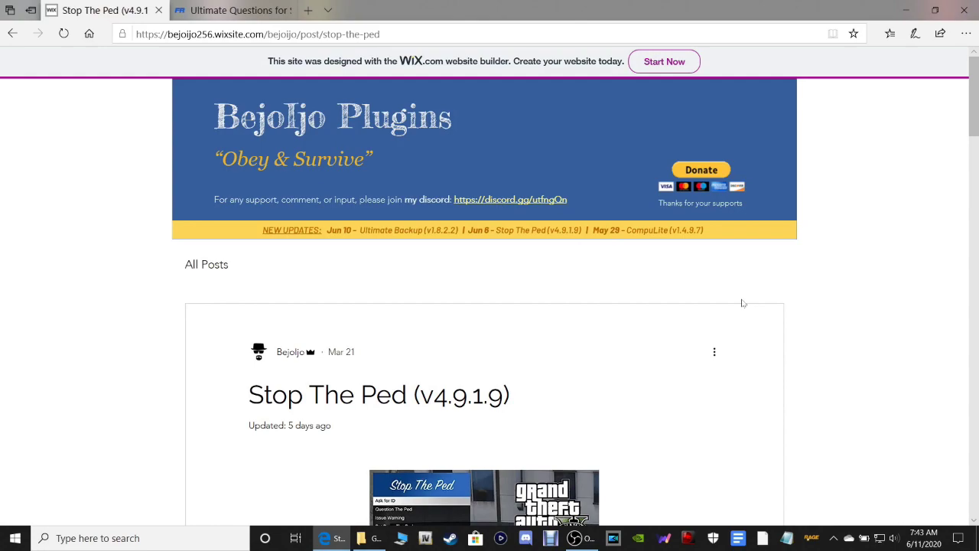
Download StopThePed_4.9.1.9.rar through the main download link on the Stop The Ped page into F:\LSPDFR Plugins
scroll(742, 303, "down", 2)
scroll(742, 304, "up", 1)
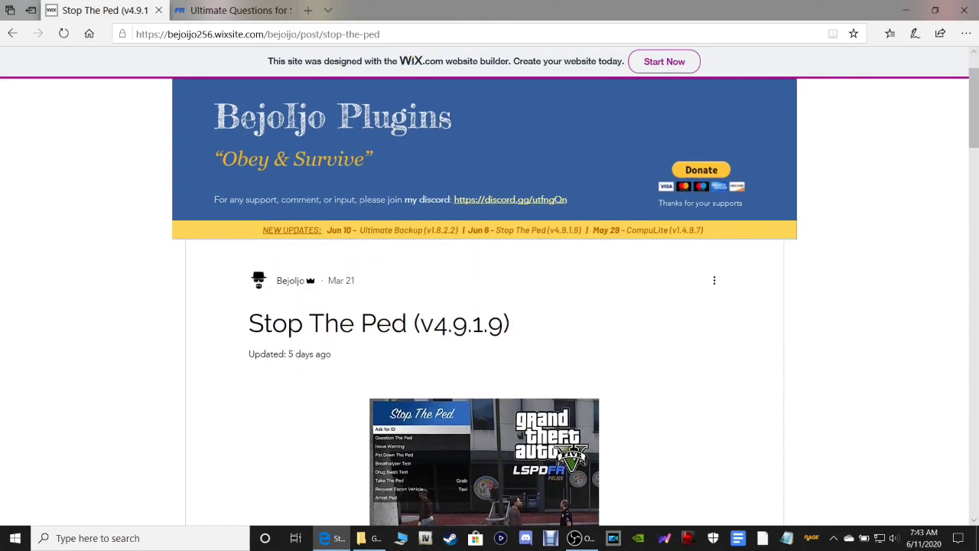
scroll(692, 308, "down", 15)
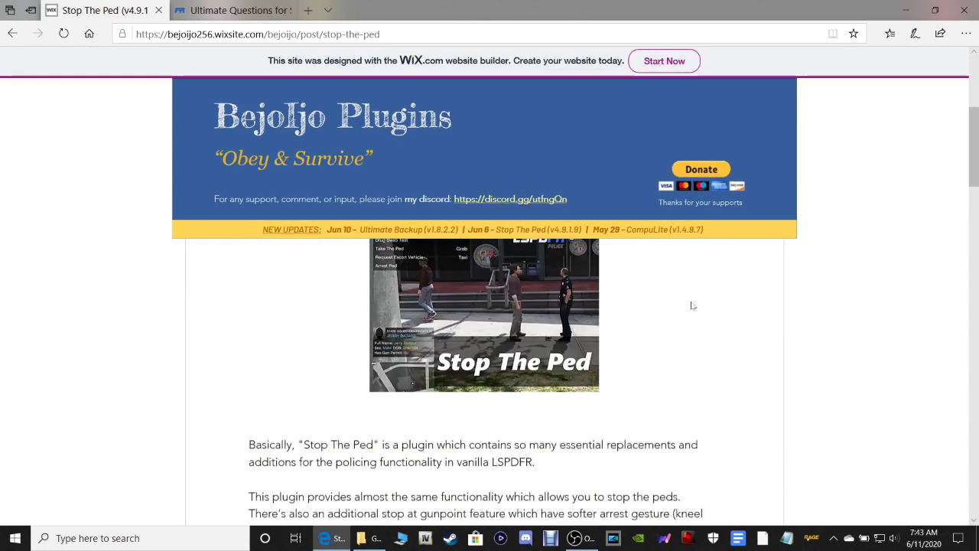
scroll(692, 308, "down", 12)
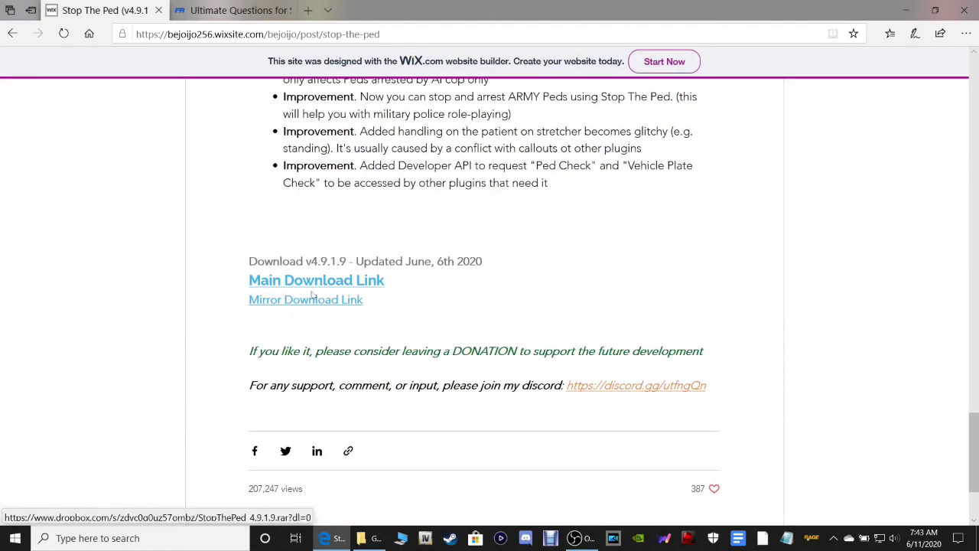
left_click(305, 282)
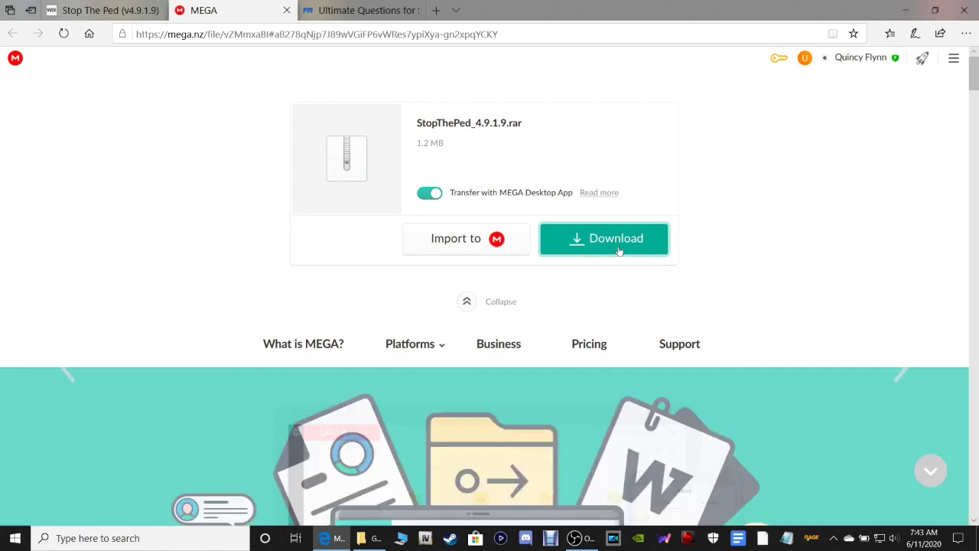
left_click(619, 247)
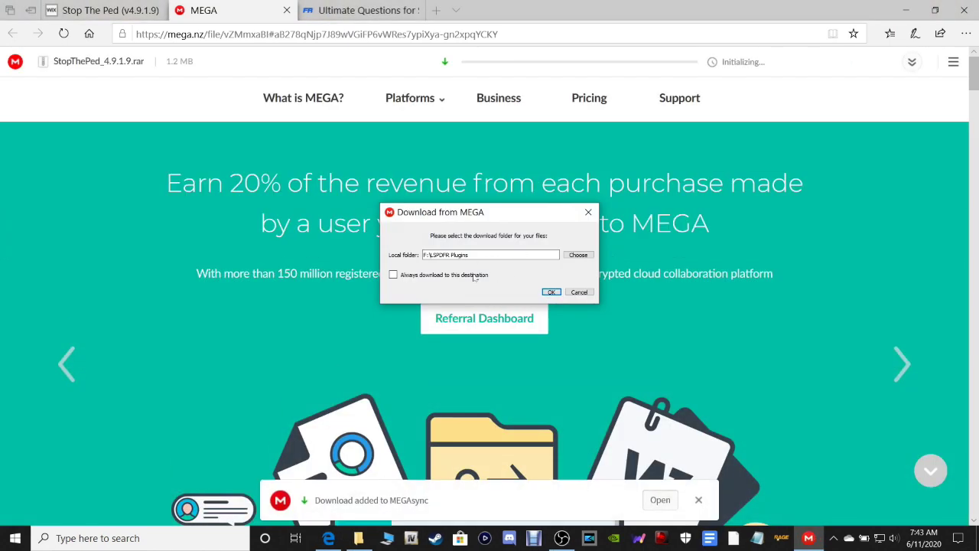
left_click(551, 291)
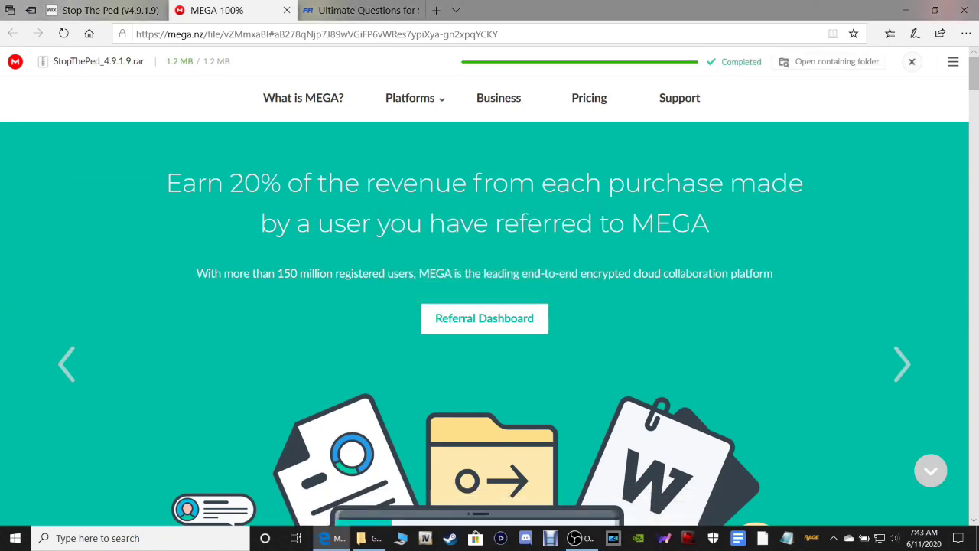
Check the downloaded StopThePed_4.9.1.9 archive in its containing folder and close the folder, MEGA and Stop The Ped pages
left_click(824, 67)
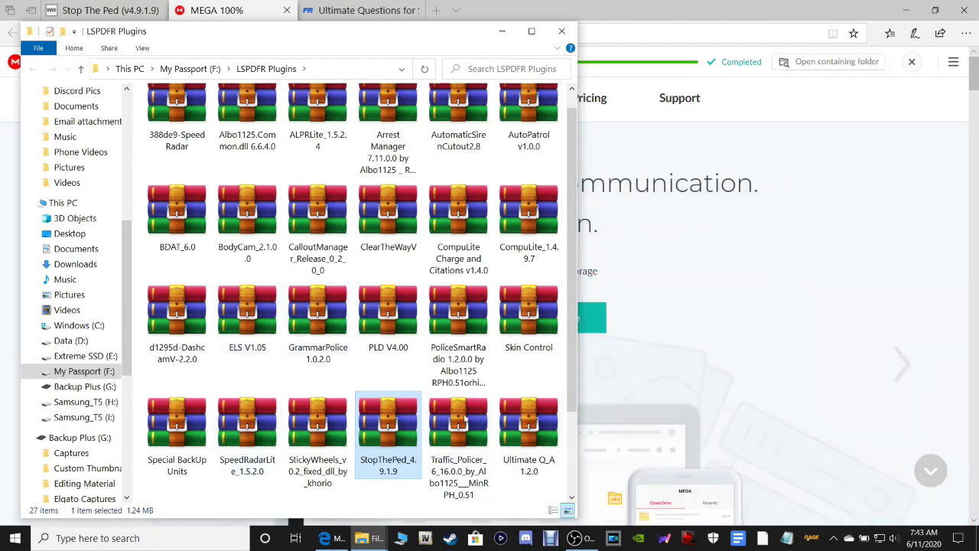
left_click(562, 30)
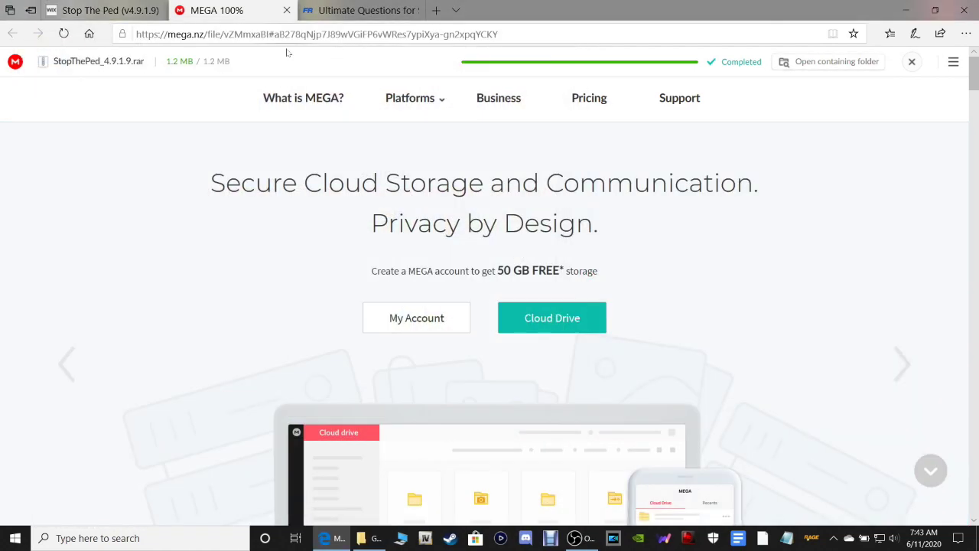
left_click(287, 10)
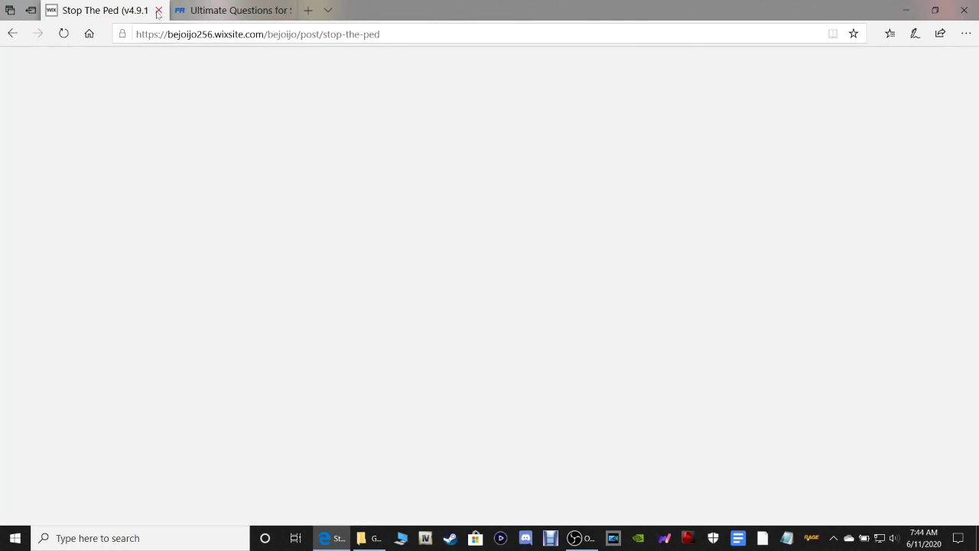
left_click(159, 10)
Examine the Ultimate Questions for STP 1.2.0 page, including its description, requirements, installation notes and example screenshots
scroll(756, 344, "down", 2)
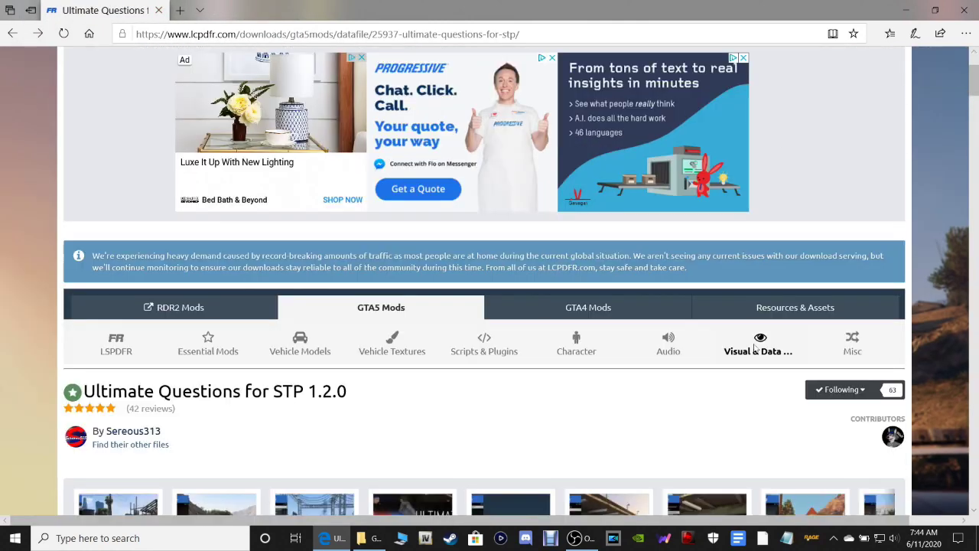
scroll(756, 348, "down", 4)
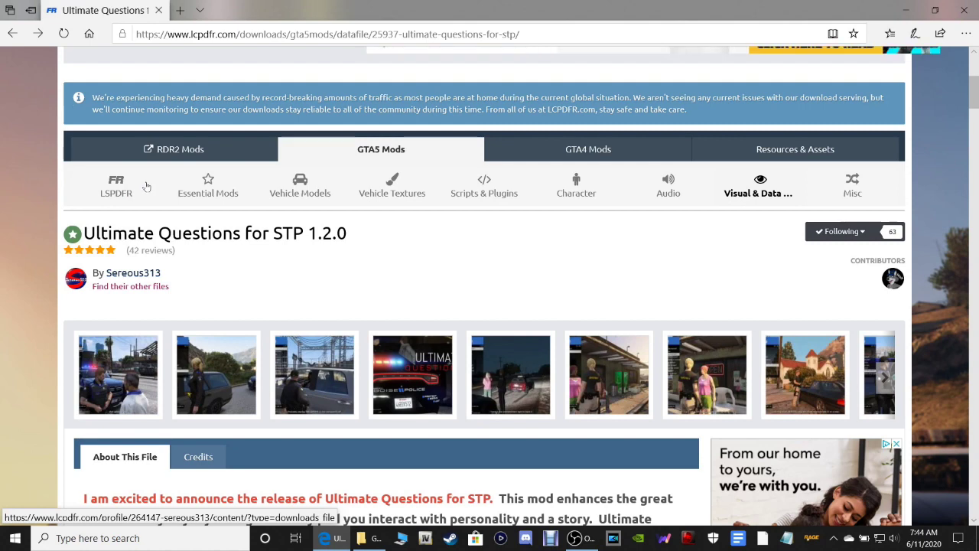
scroll(425, 317, "down", 1)
scroll(429, 320, "down", 1)
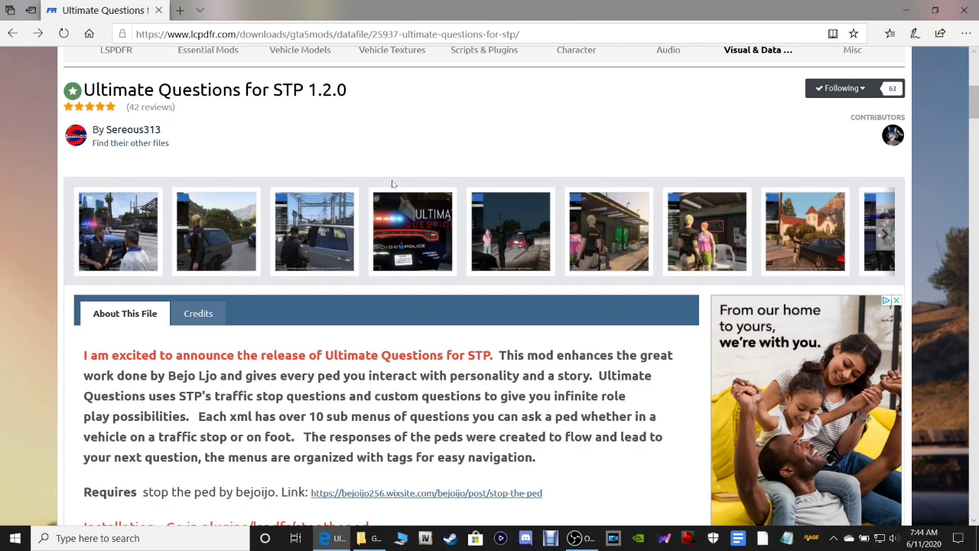
scroll(459, 247, "down", 6)
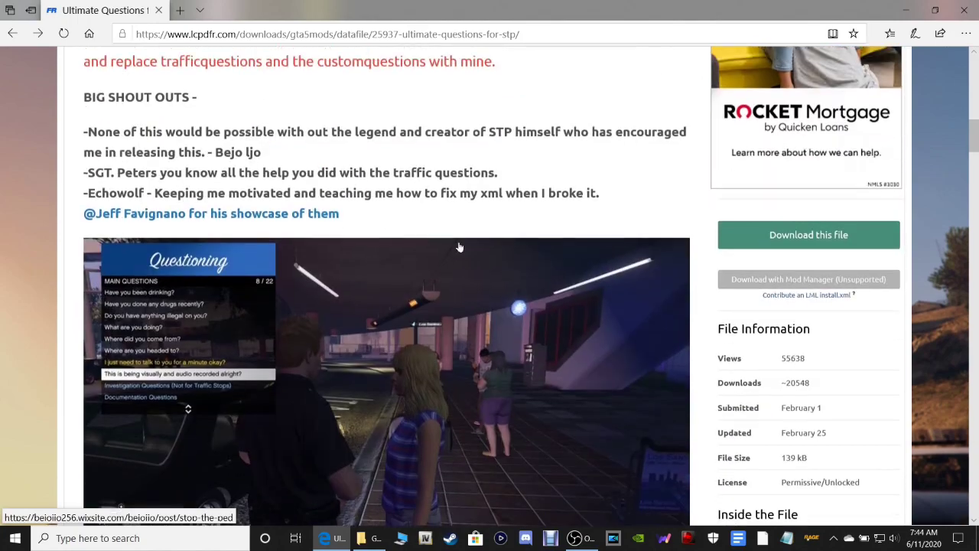
scroll(459, 248, "down", 1)
scroll(459, 248, "up", 5)
scroll(460, 249, "down", 2)
scroll(460, 250, "down", 2)
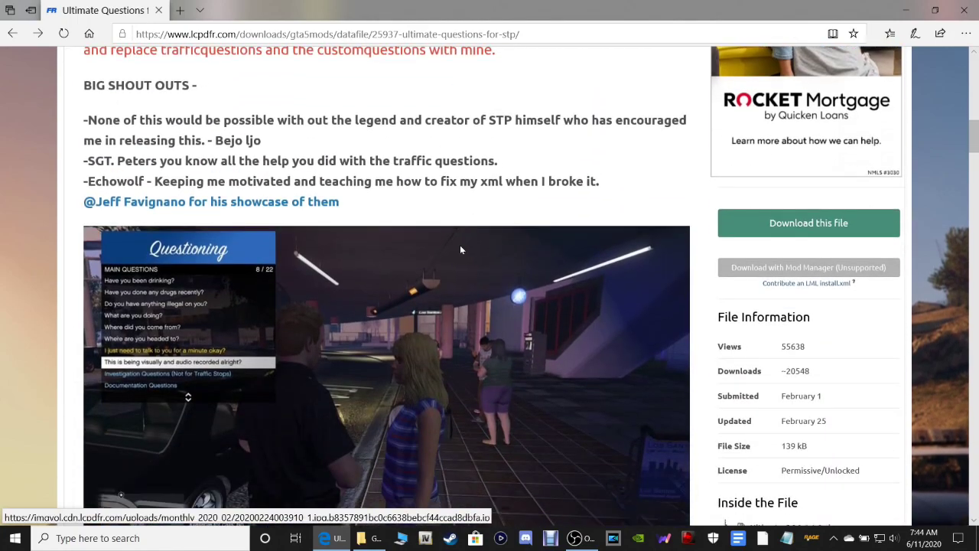
scroll(461, 250, "down", 2)
scroll(690, 236, "up", 1)
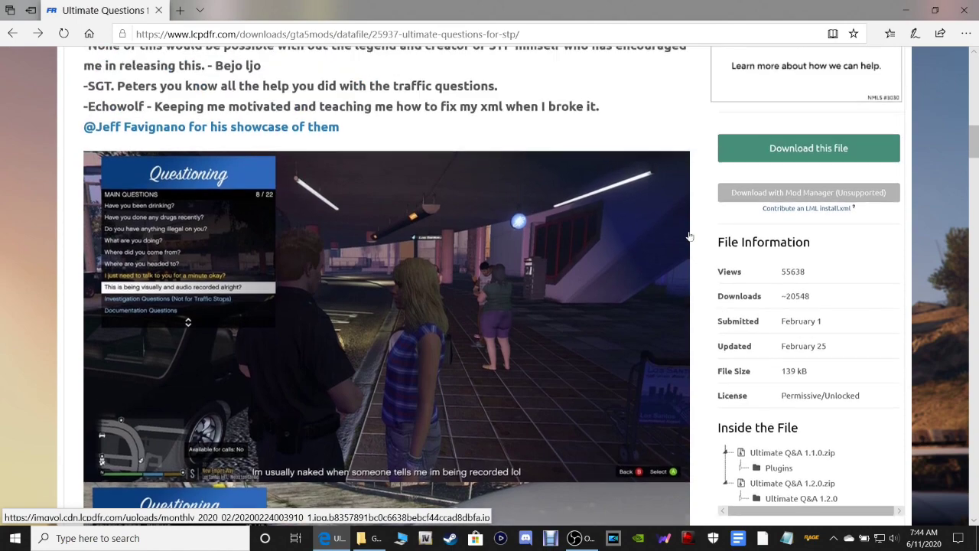
Request the download of Ultimate Q&A 1.2.0.zip from the Ultimate Questions for STP page and dismiss the site's notification request
left_click(811, 149)
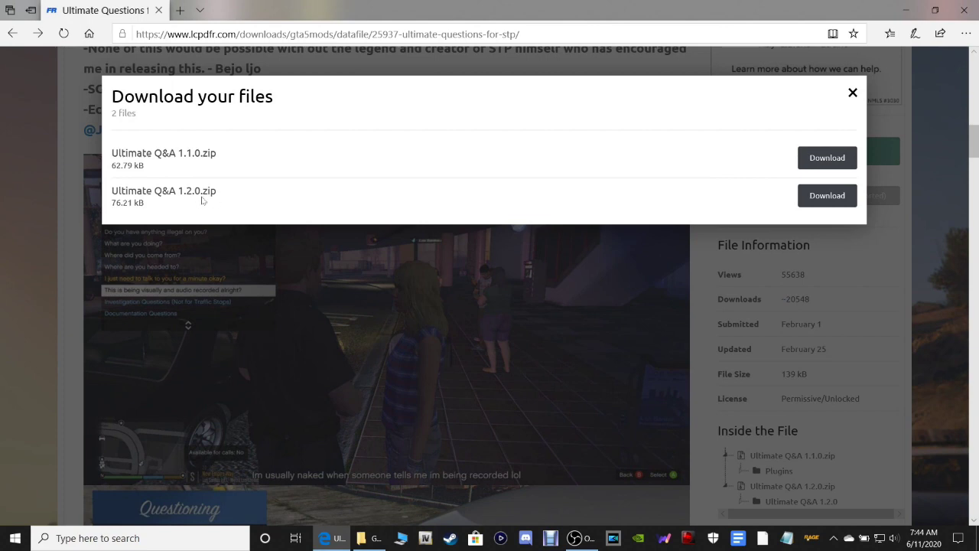
scroll(203, 201, "down", 2)
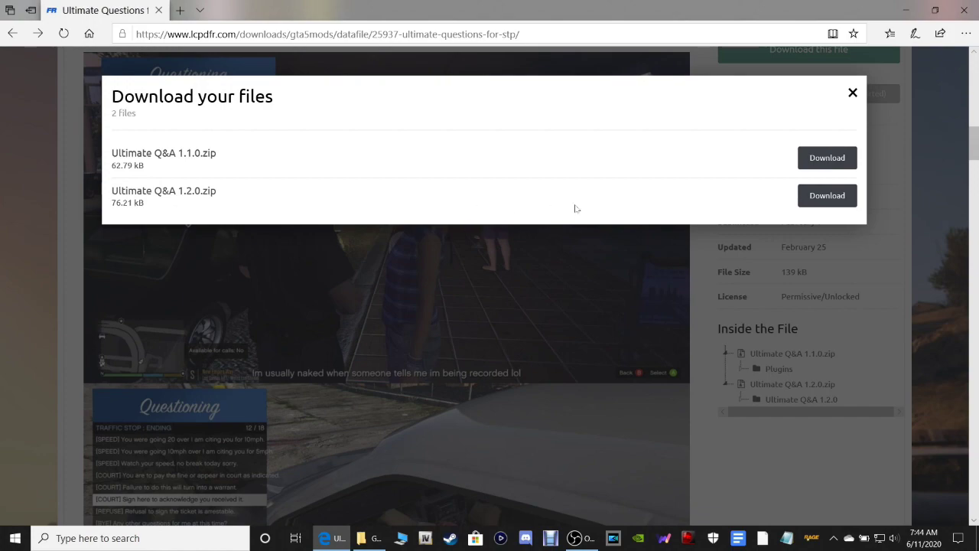
scroll(573, 206, "up", 10)
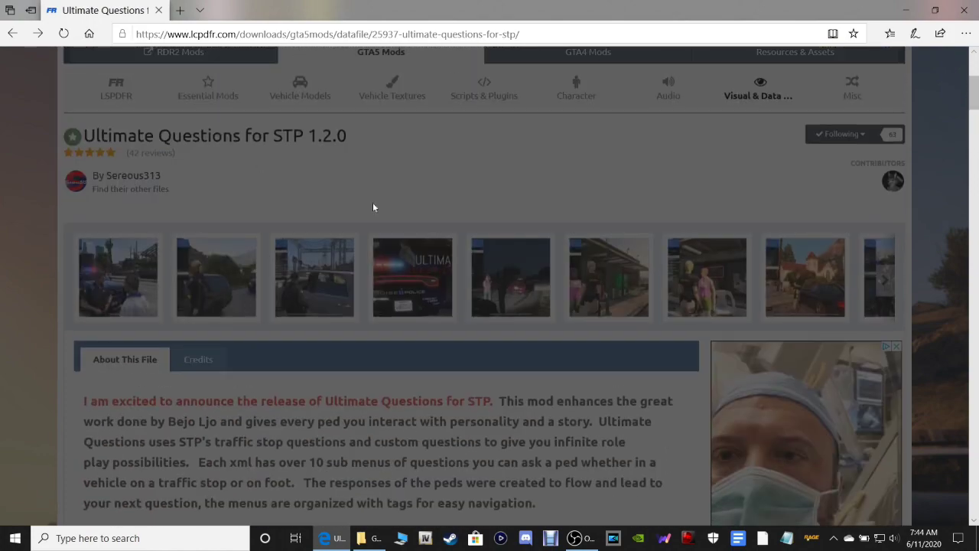
scroll(598, 360, "down", 12)
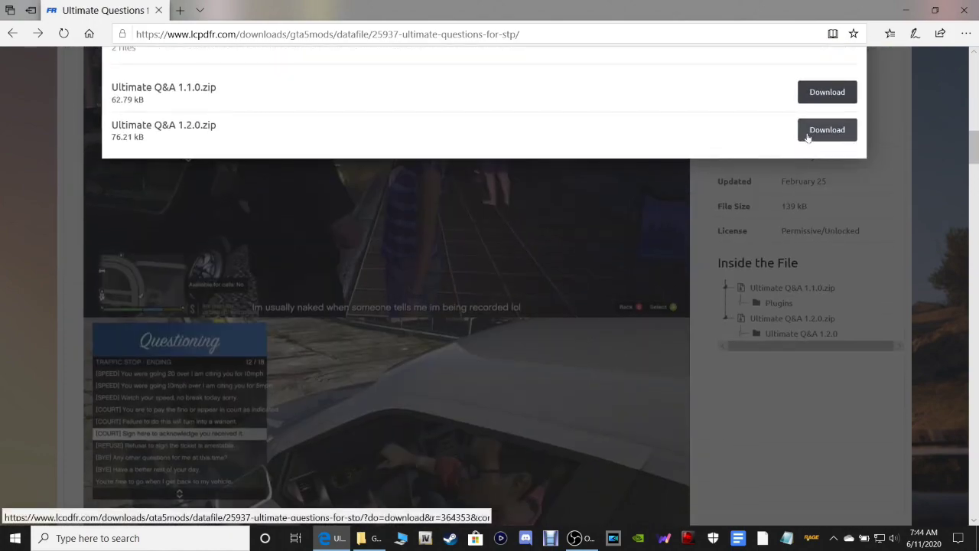
left_click(808, 136)
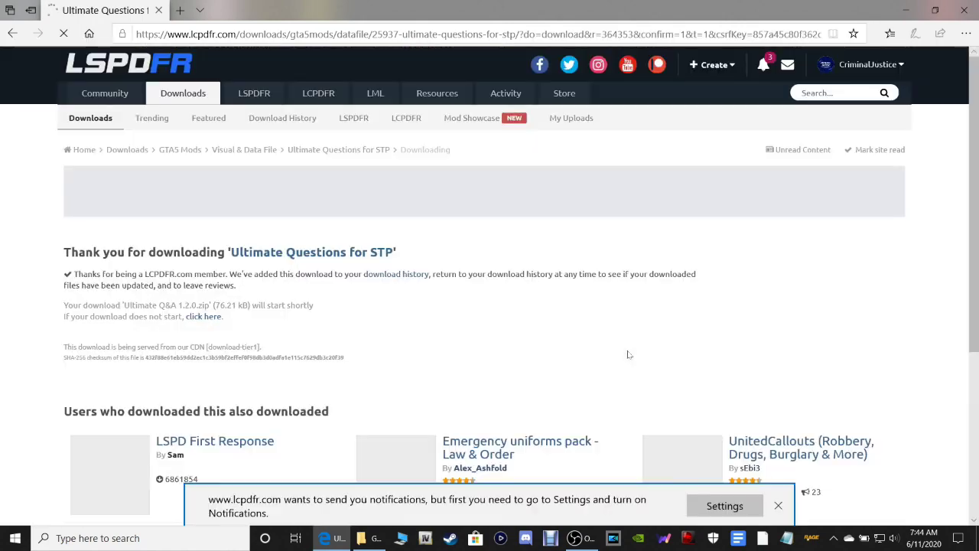
left_click(777, 505)
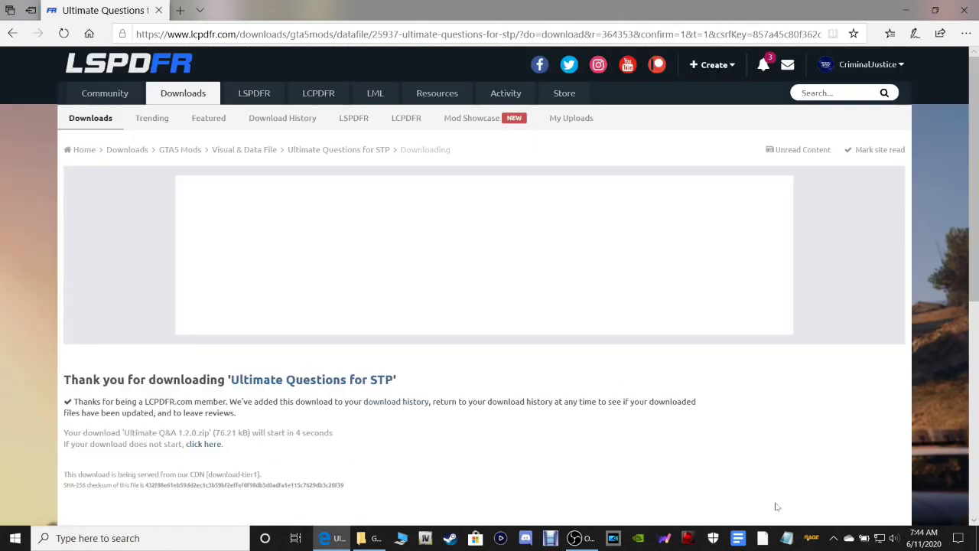
Cancel saving Ultimate Q_A 1.2.0.zip and close the web browser
scroll(597, 374, "down", 2)
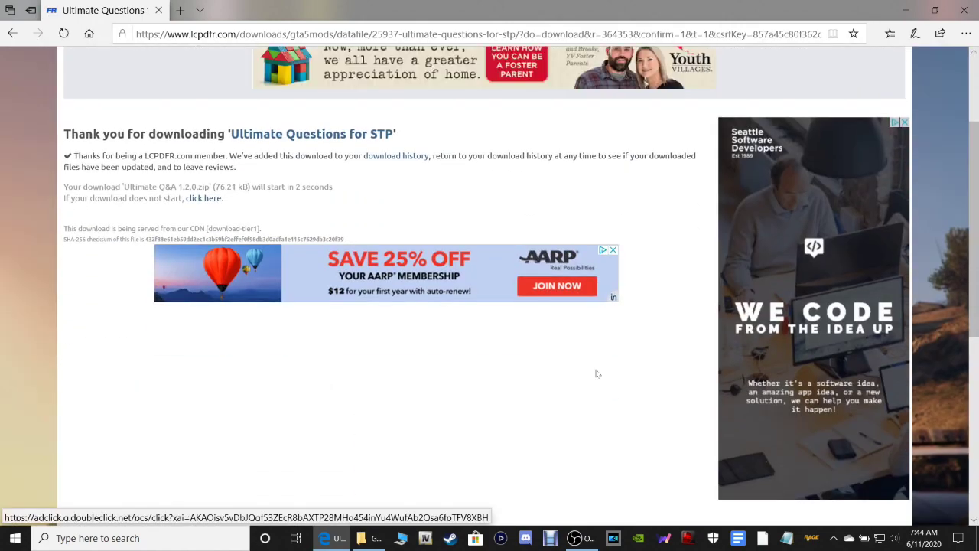
scroll(595, 373, "down", 5)
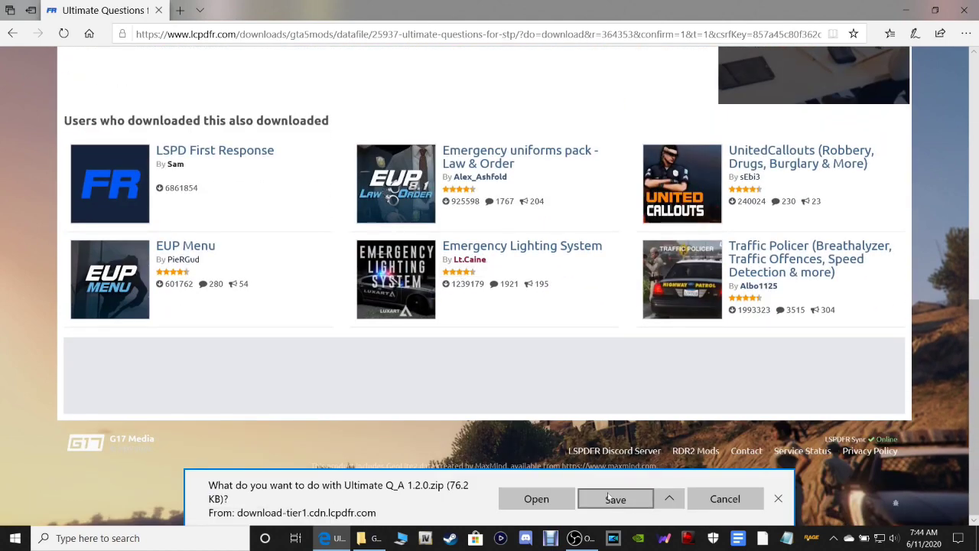
left_click(669, 499)
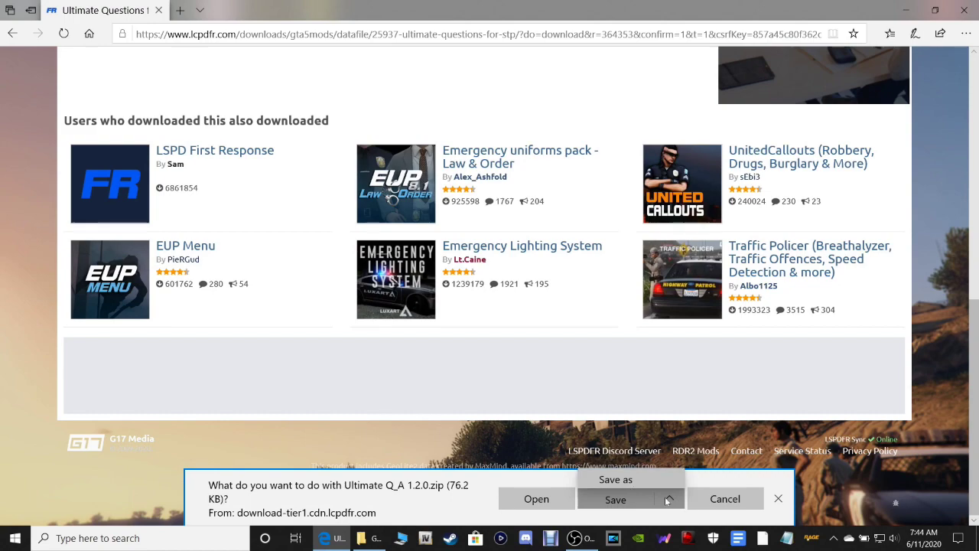
left_click(708, 501)
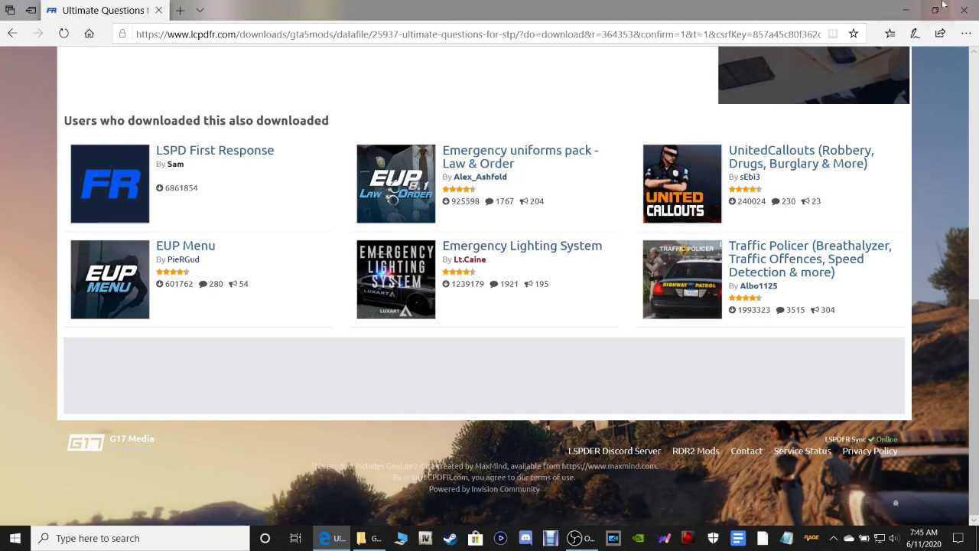
left_click(968, 8)
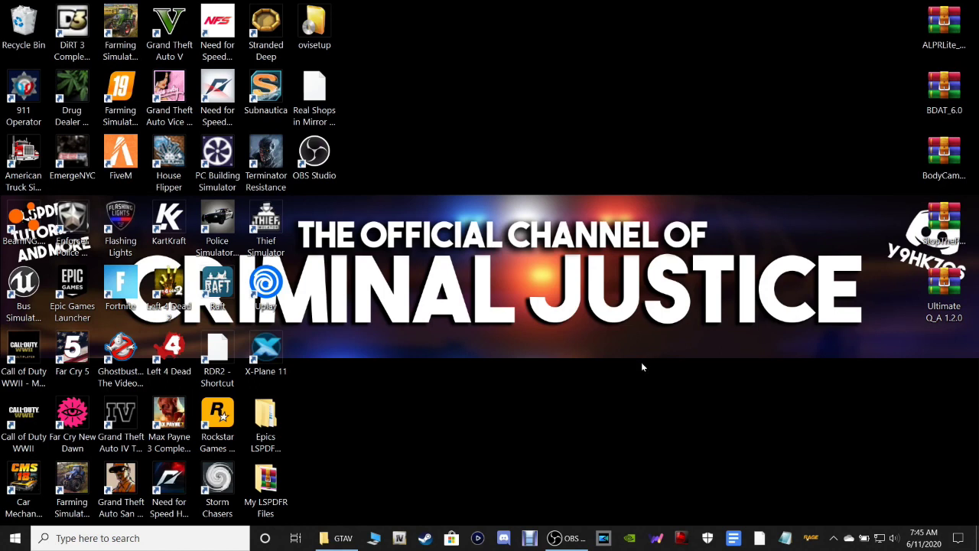
Extract the Plugins folder from the ALPRLite folder of ALPRLite_1.5.2.4.rar on the desktop into the main GTAV folder
left_click(343, 535)
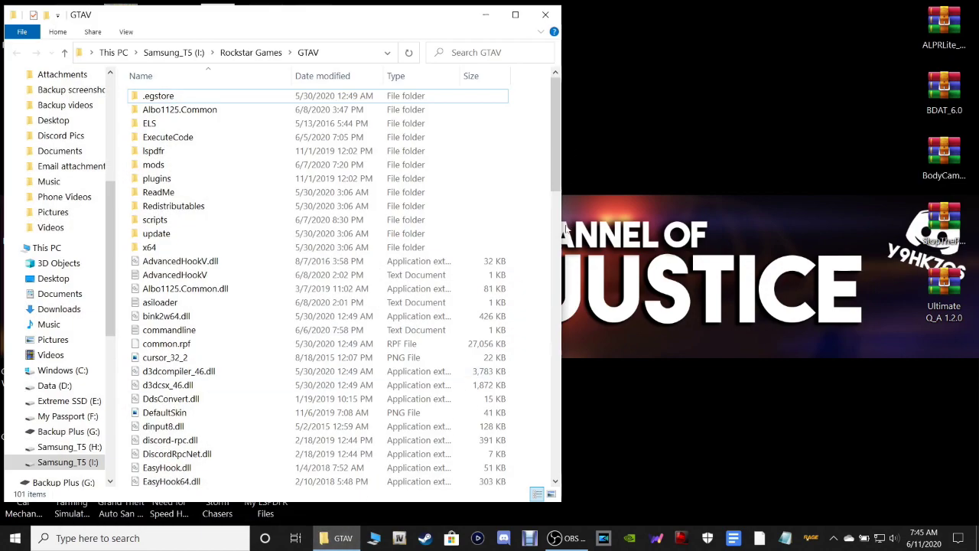
left_click(944, 30)
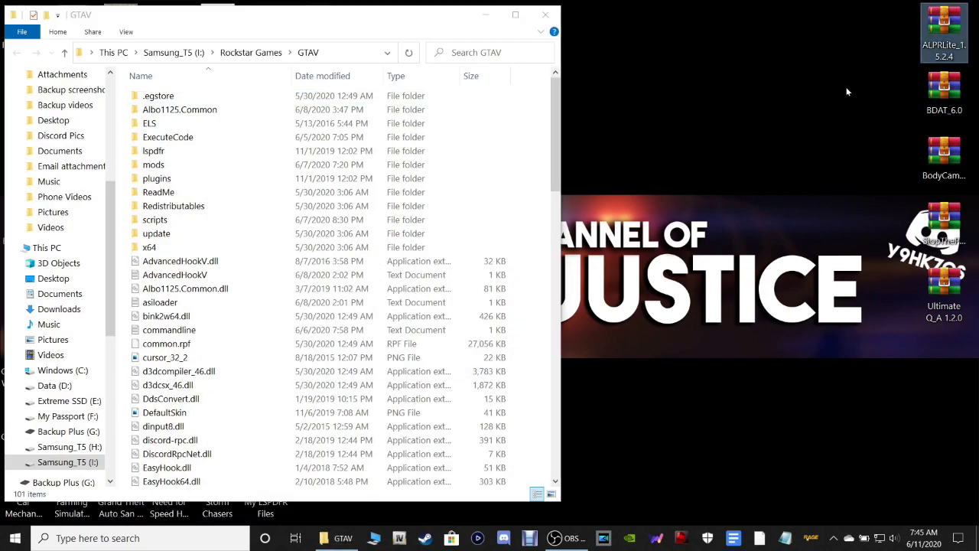
double_click(930, 28)
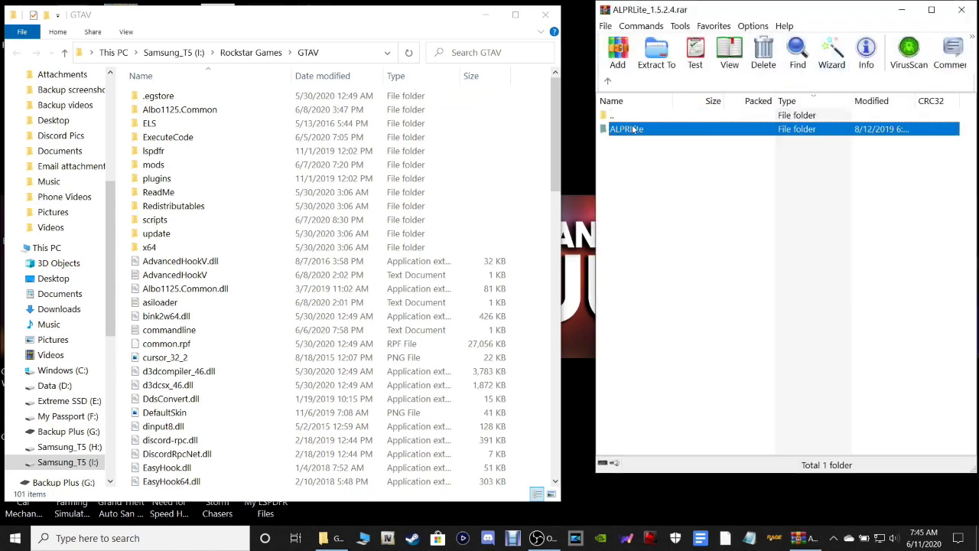
double_click(621, 129)
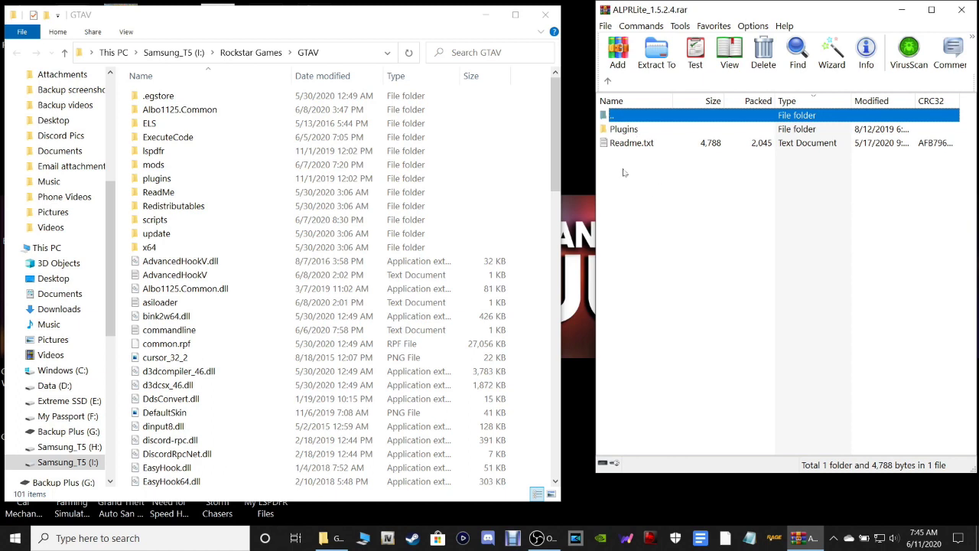
left_click(622, 131)
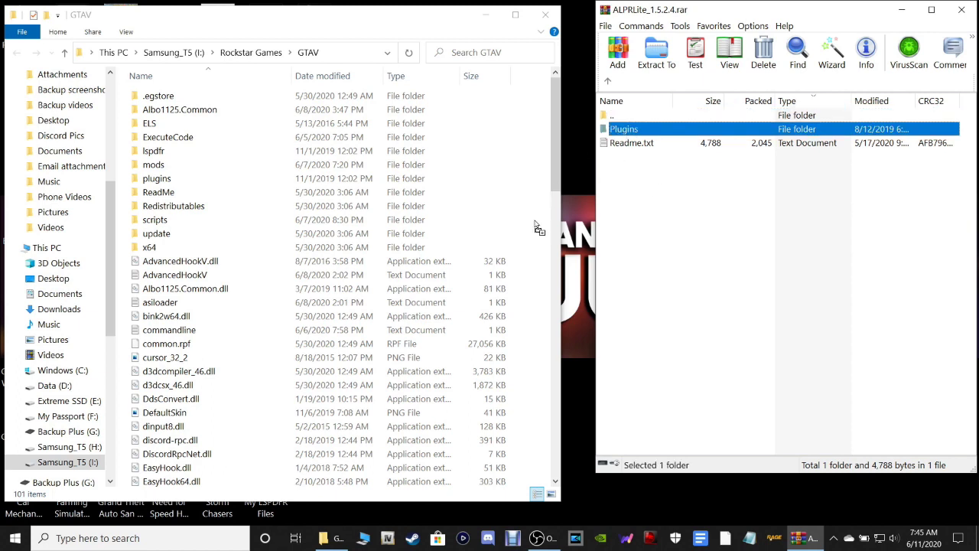
left_click(527, 407)
key("p")
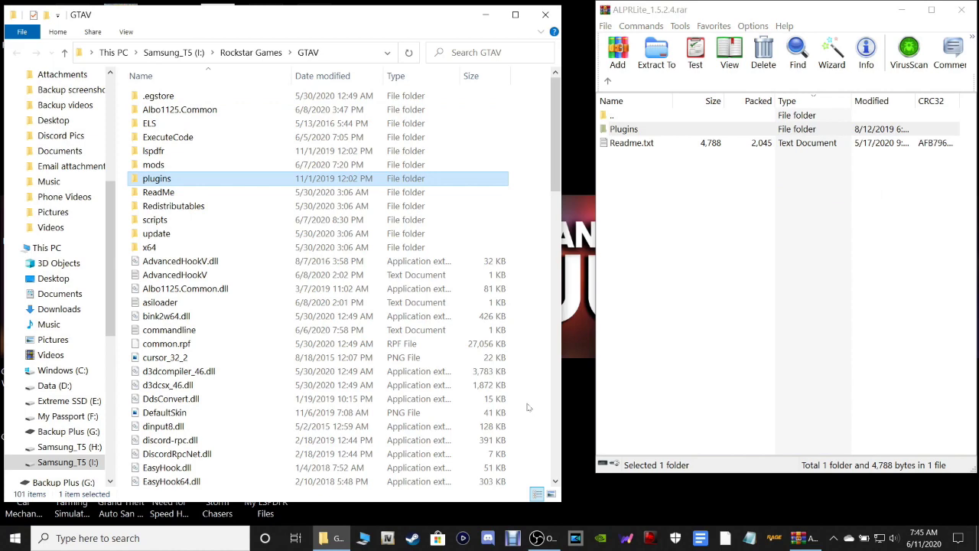
Close the ALPRLite_1.5.2.4.rar archive and delete it from the desktop
left_click(813, 128)
left_click(962, 9)
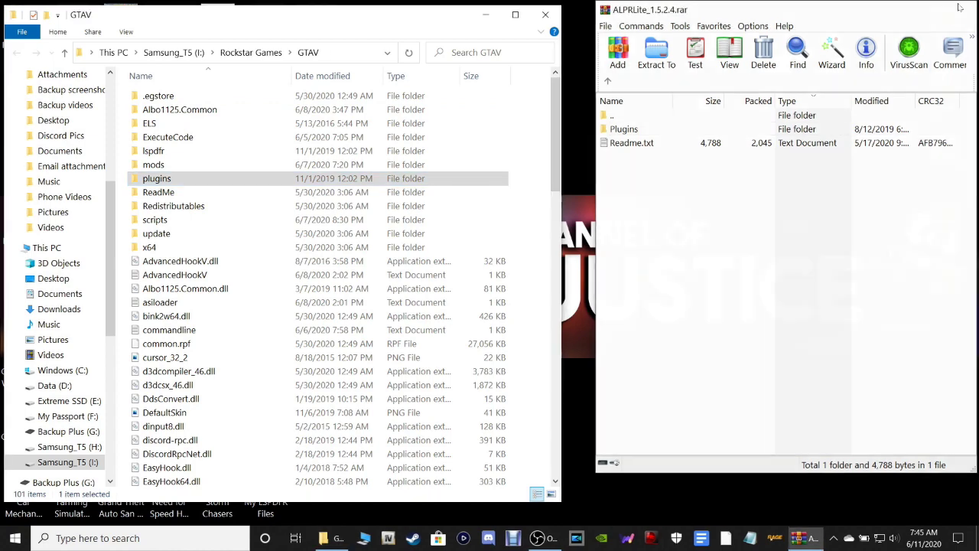
right_click(926, 28)
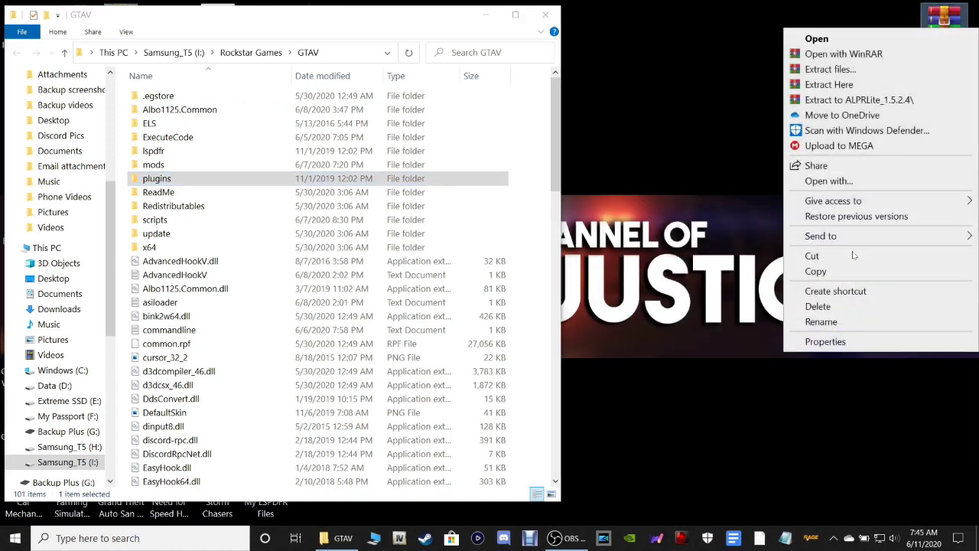
left_click(832, 305)
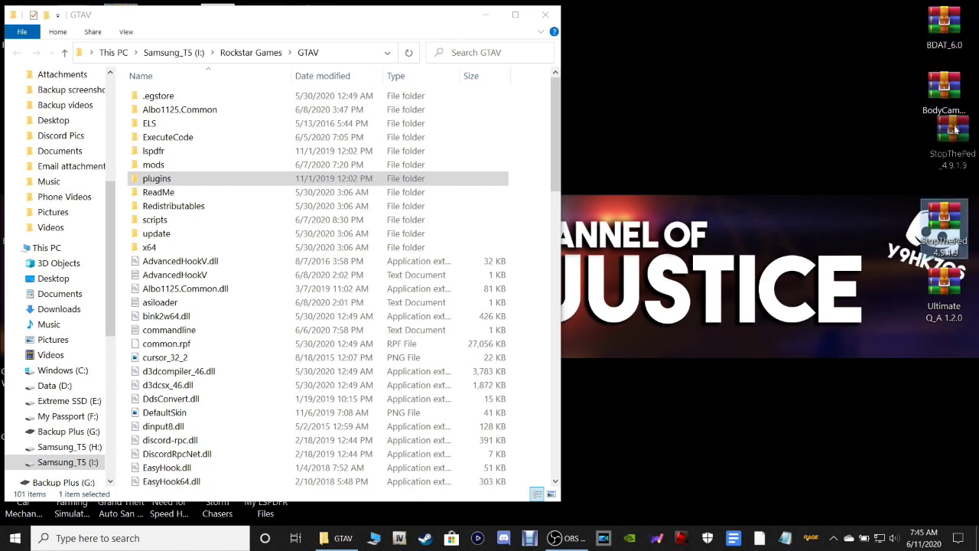
Open the ALPRLite configuration file in the plugins\LSPDFR folder of the GTAV directory
left_click(187, 179)
double_click(179, 185)
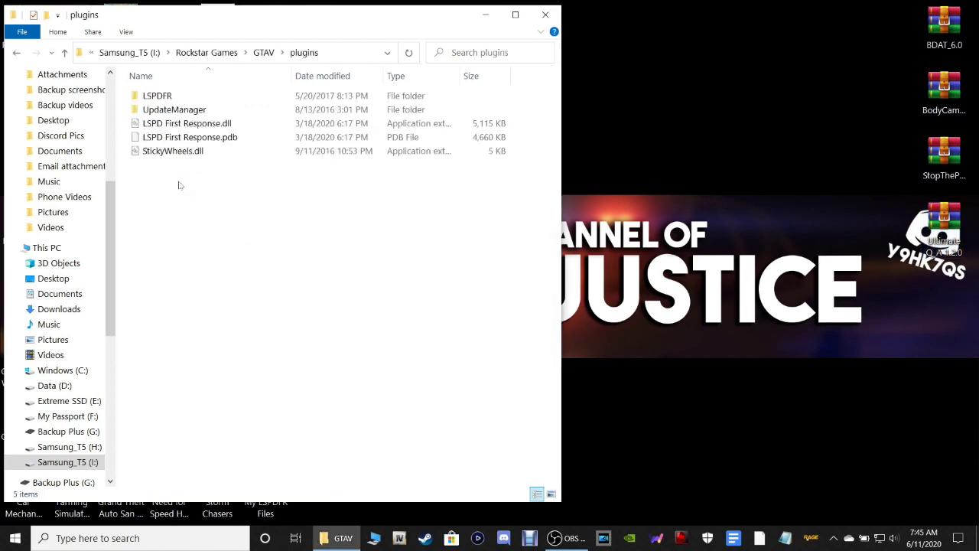
left_click(140, 98)
double_click(141, 97)
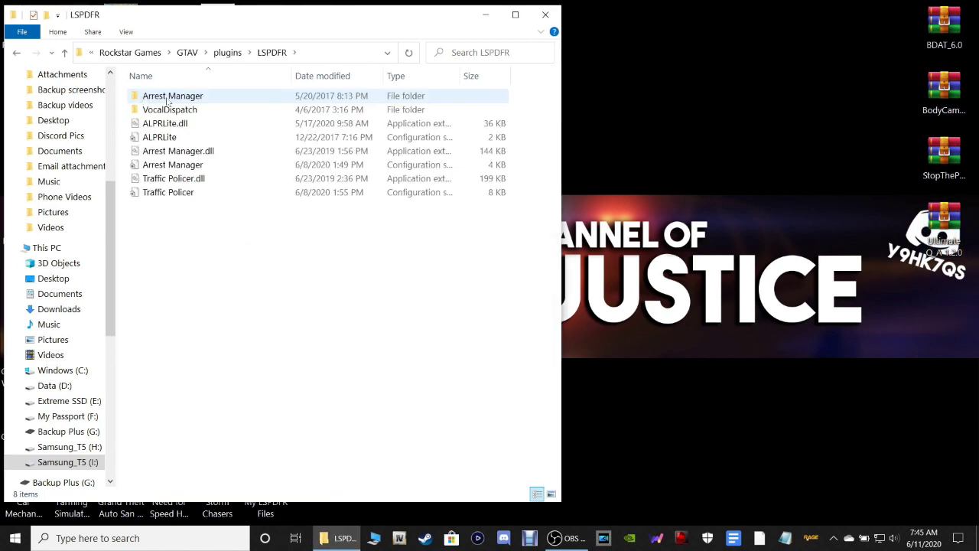
left_click(164, 139)
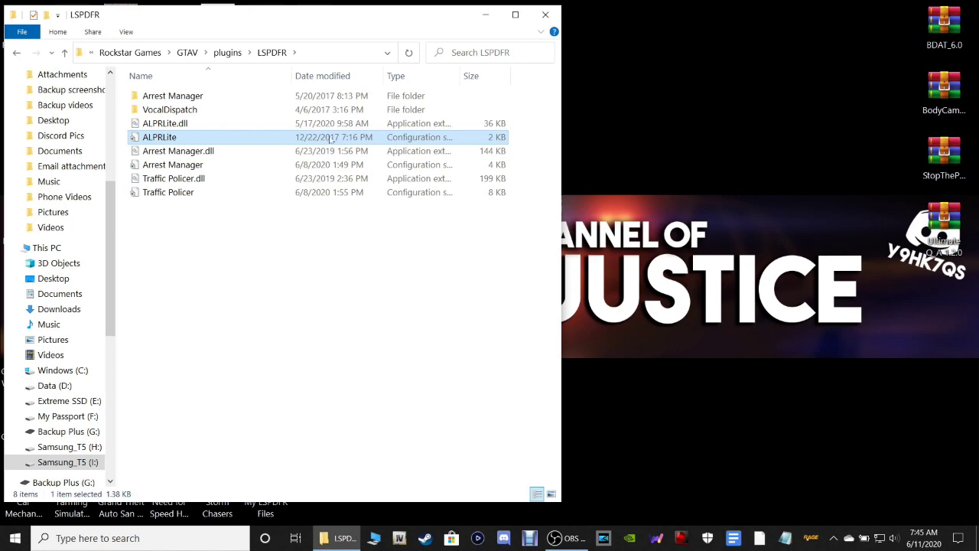
double_click(167, 138)
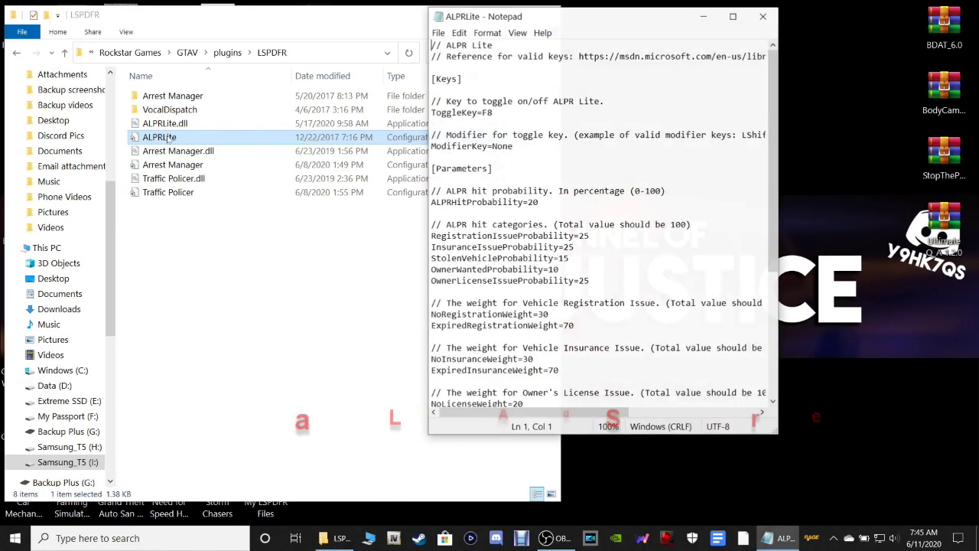
Set ToggleKey to F7 in the ALPRLite configuration and look over the modifier key and the remaining parameters
left_click_drag(494, 112, 487, 113)
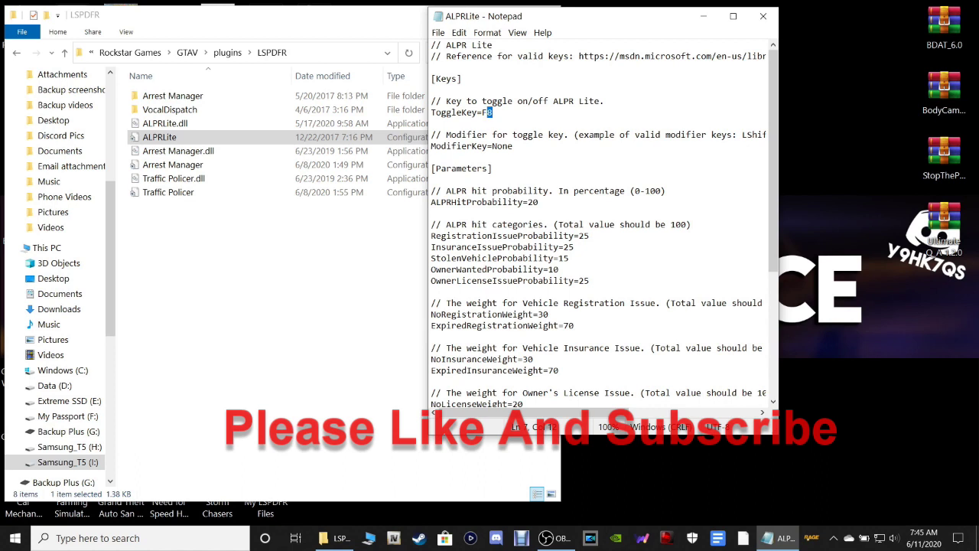
type("7")
left_click(512, 145)
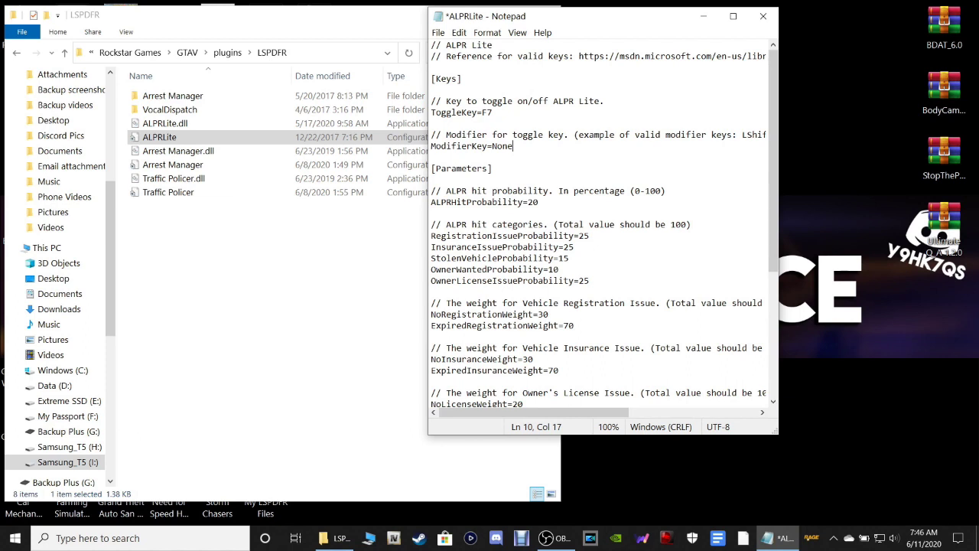
left_click(493, 113)
scroll(605, 222, "down", 6)
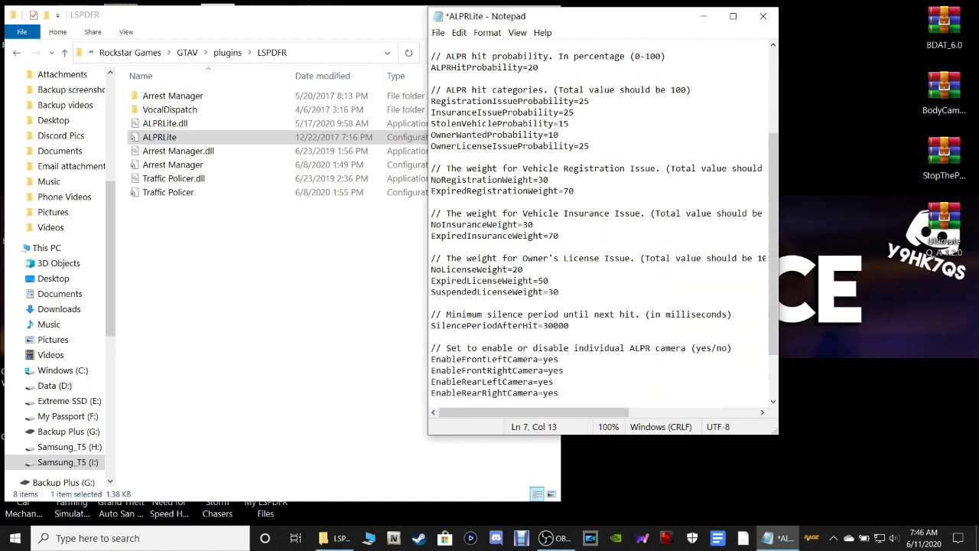
left_click_drag(432, 101, 431, 393)
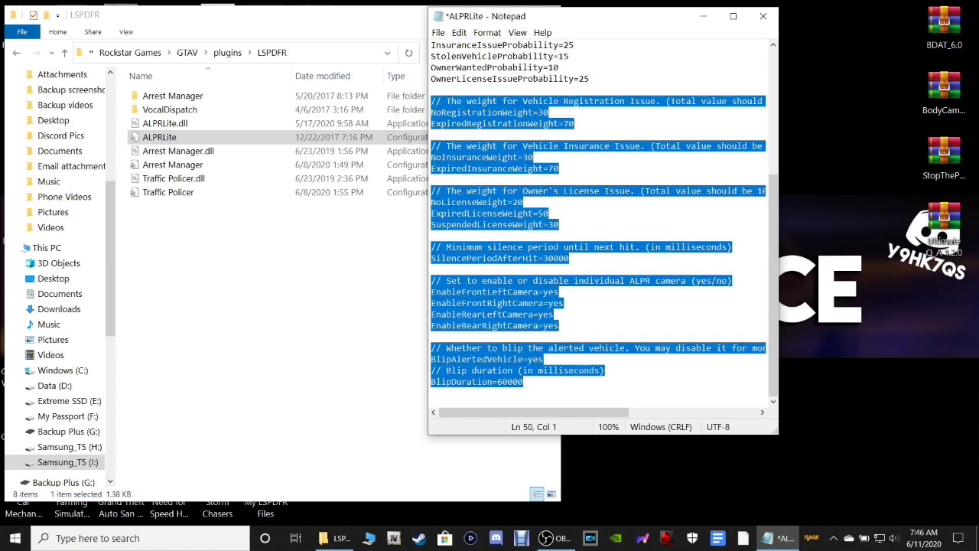
left_click(554, 314)
scroll(605, 222, "up", 6)
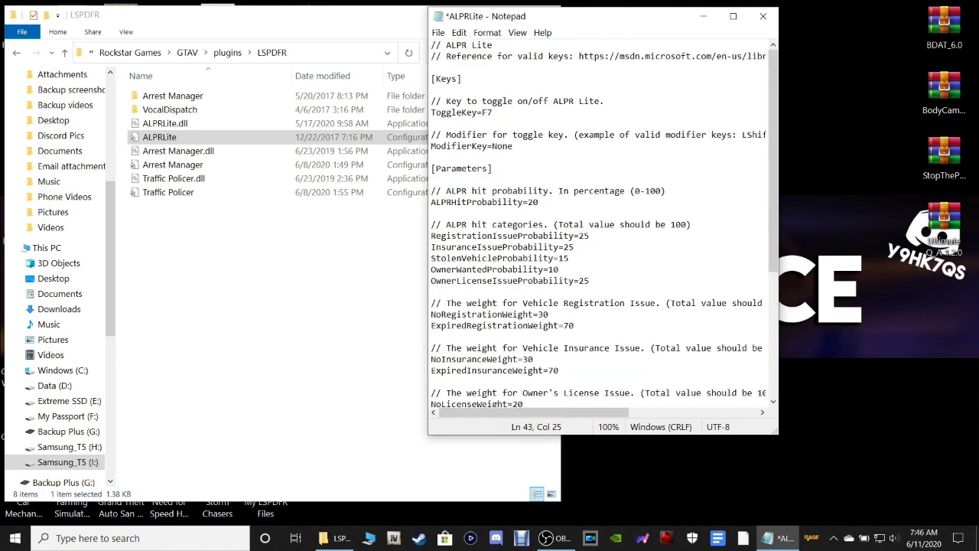
left_click(493, 112)
Save and close the ALPRLite configuration file, and return to the main GTAV folder
left_click(439, 32)
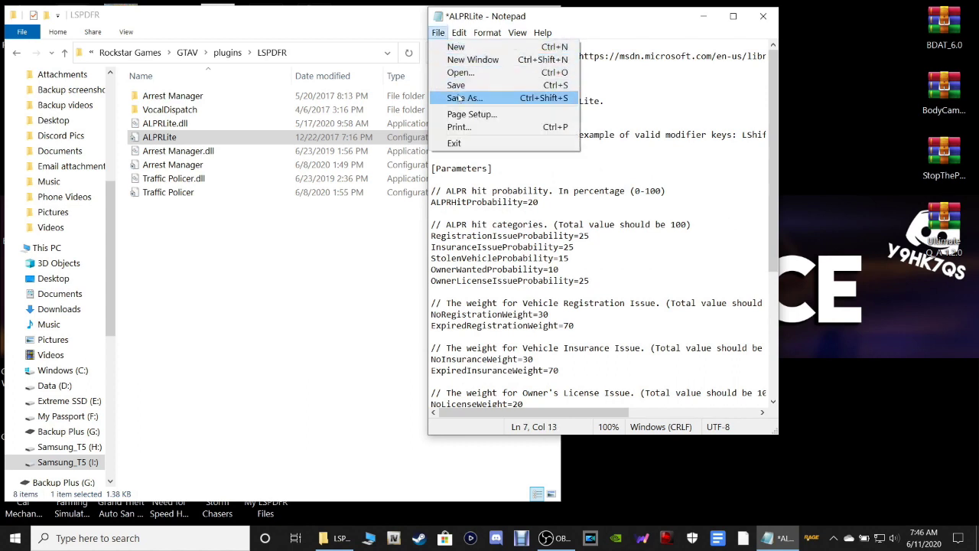
left_click(455, 85)
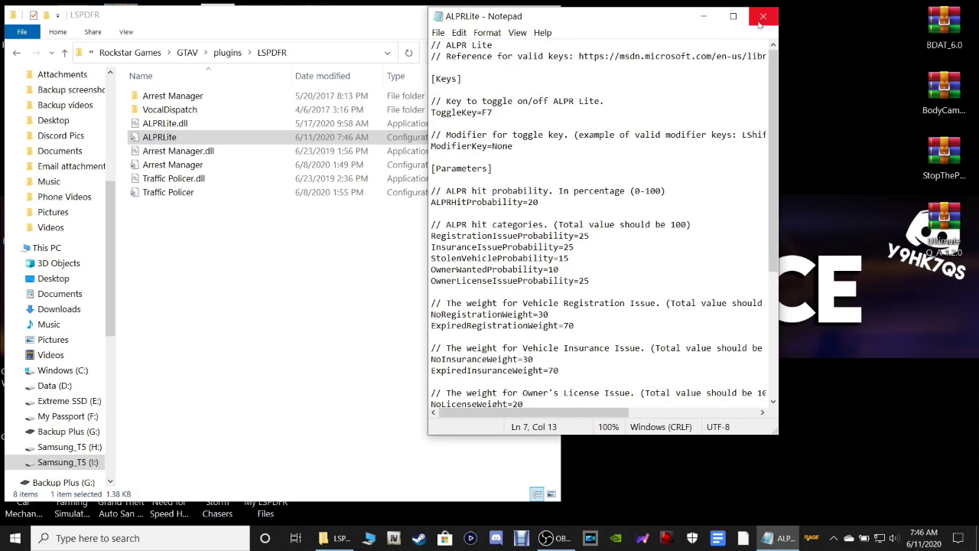
left_click(763, 16)
left_click(13, 54)
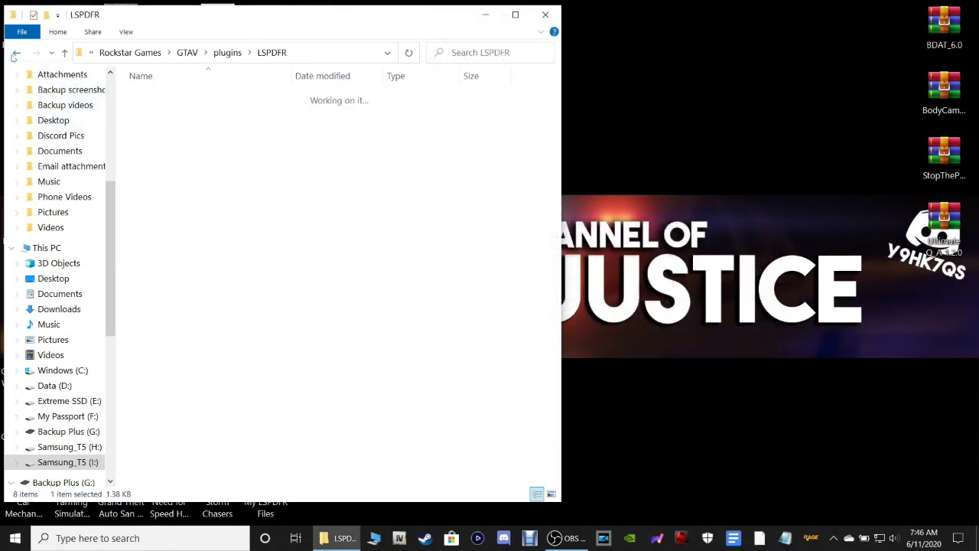
left_click(548, 125)
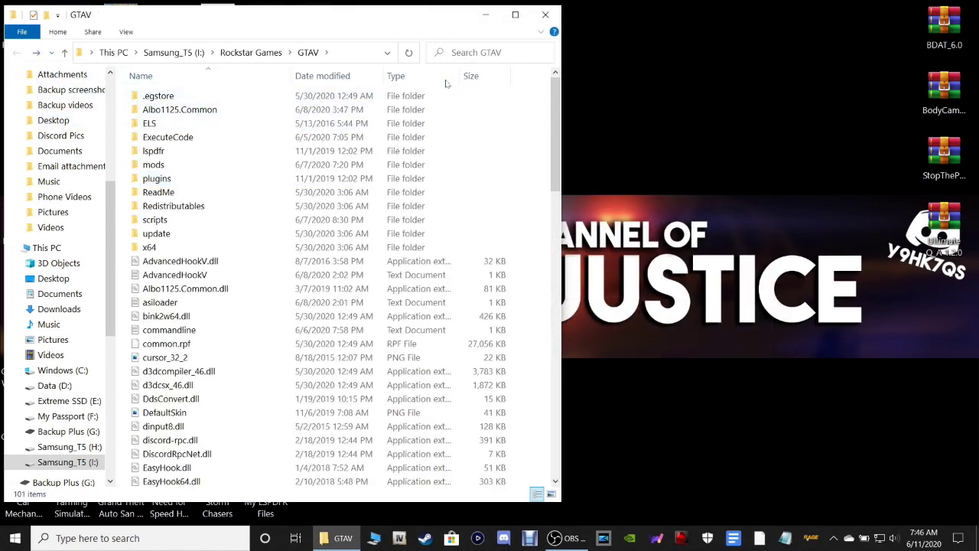
Open BDAT_6.0.rar from the desktop and go to the scanner folder inside its lspdfr\audio folder
left_click(938, 37)
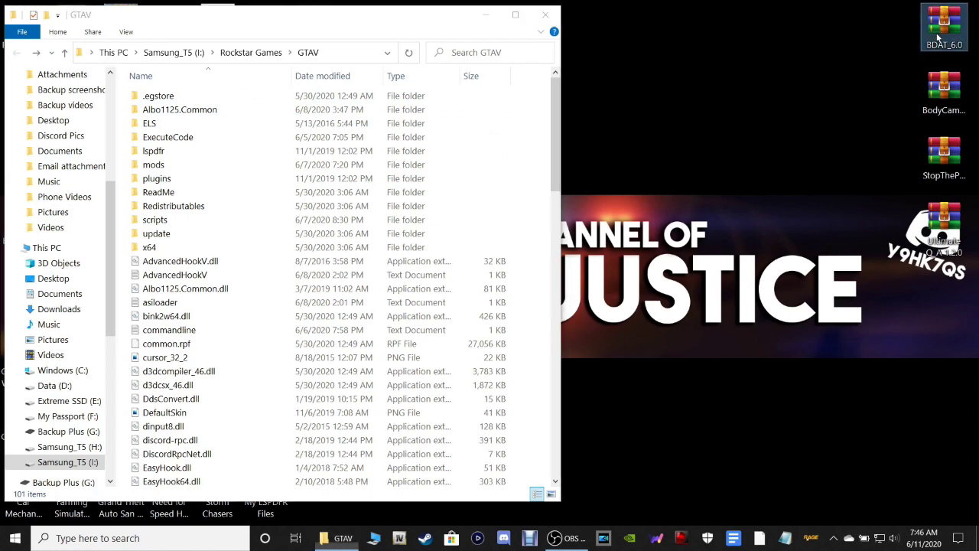
double_click(938, 36)
left_click(621, 131)
double_click(621, 131)
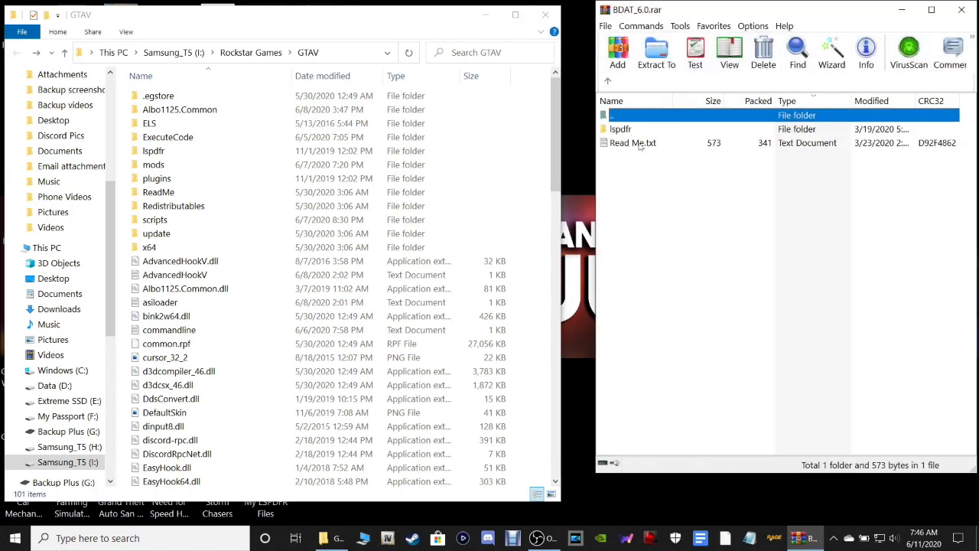
double_click(626, 130)
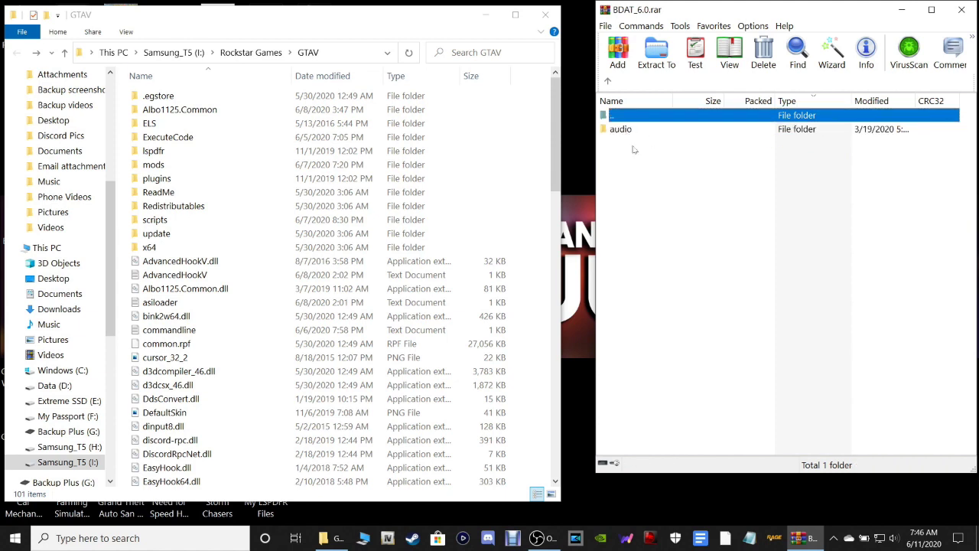
left_click(625, 135)
double_click(625, 135)
left_click(625, 135)
double_click(625, 135)
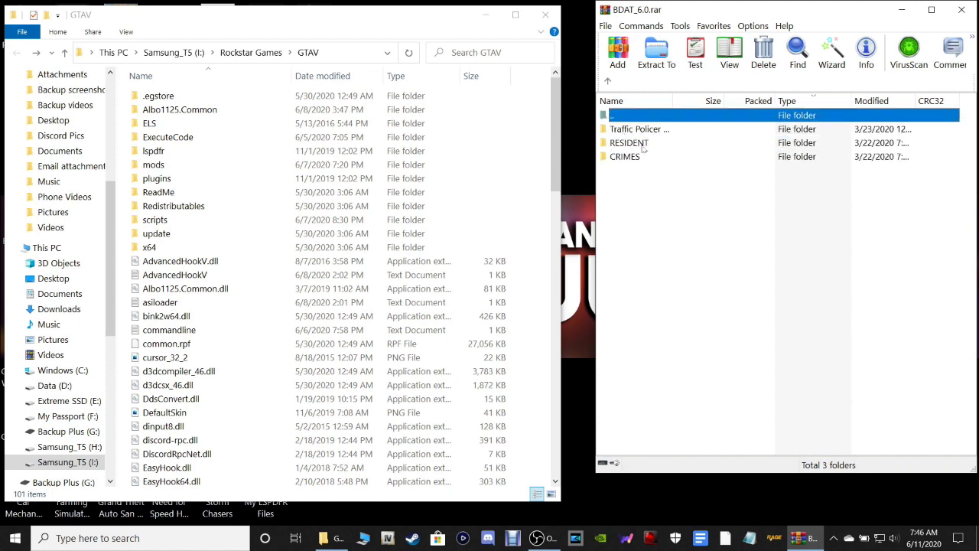
left_click_drag(634, 222, 634, 132)
left_click(634, 254)
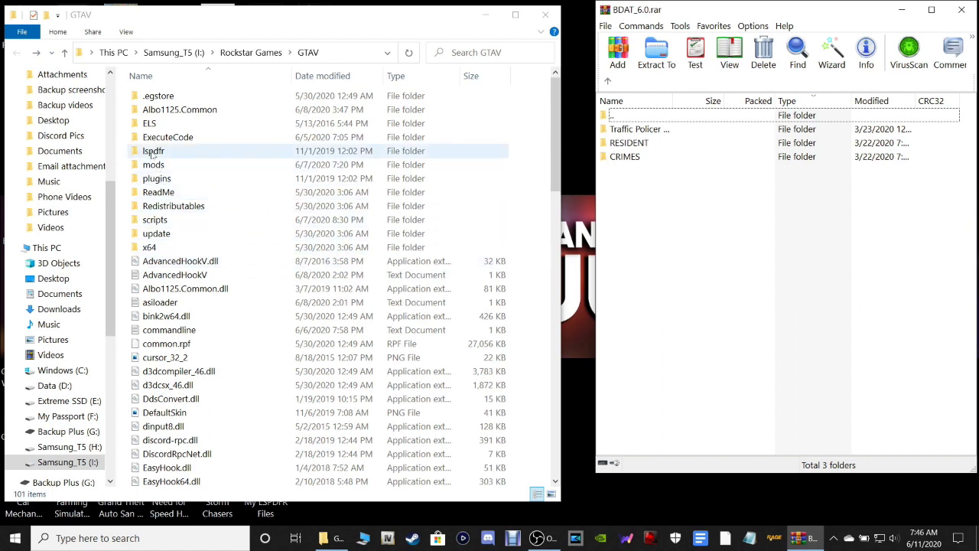
Open the matching lspdfr\audio\scanner folder in the GTAV directory
double_click(152, 153)
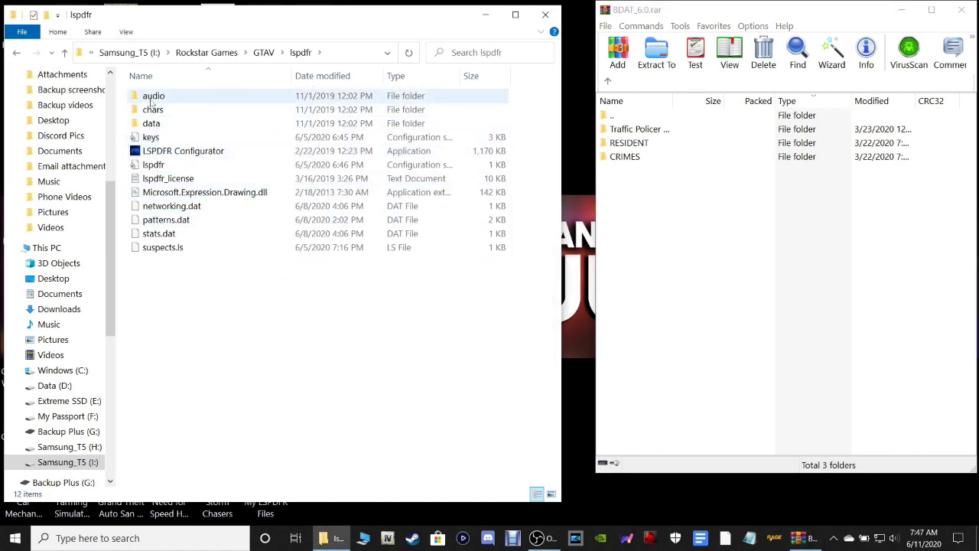
double_click(152, 100)
double_click(152, 100)
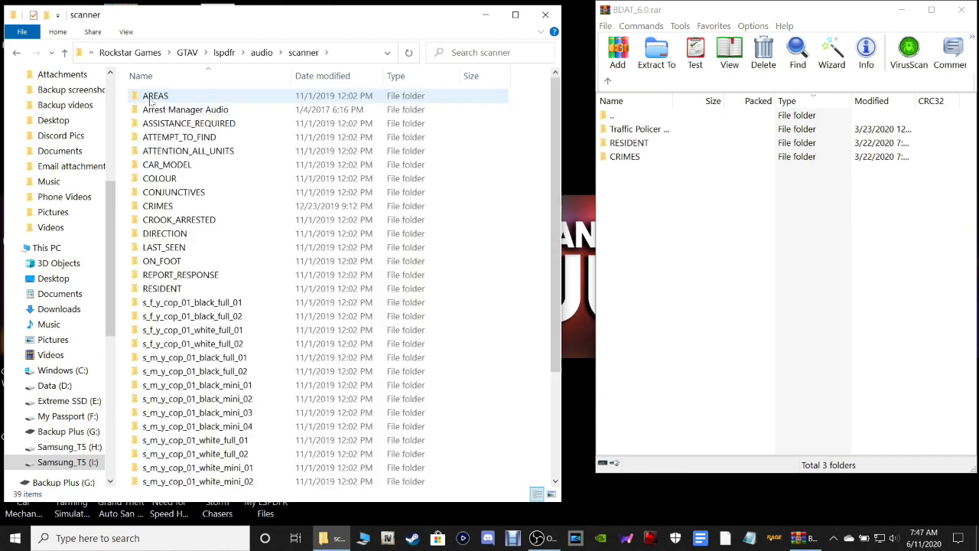
left_click(704, 291)
Compare the archive's Traffic Policer, RESIDENT and CRIMES folders with the same-named folders in GTAV's scanner folder
left_click(628, 131)
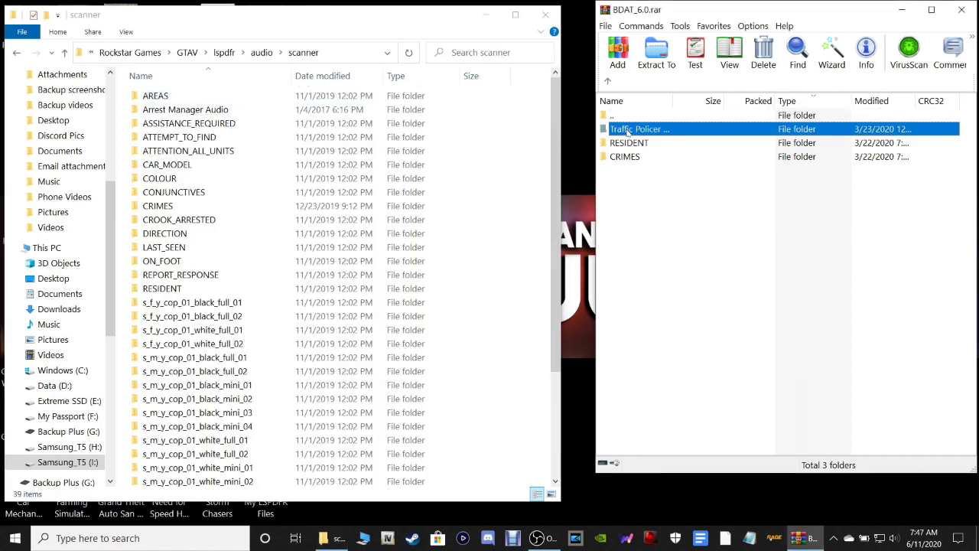
left_click(628, 143)
left_click(628, 157)
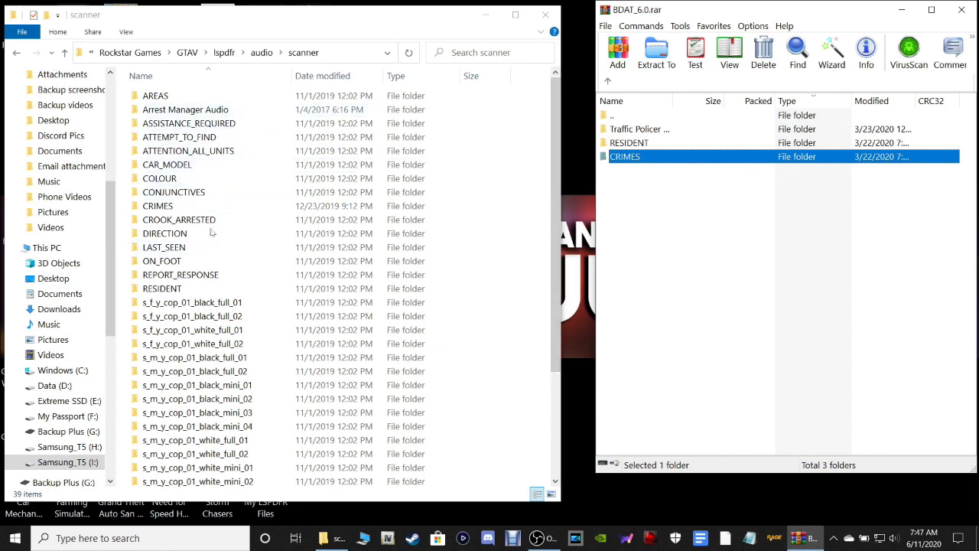
left_click(169, 206)
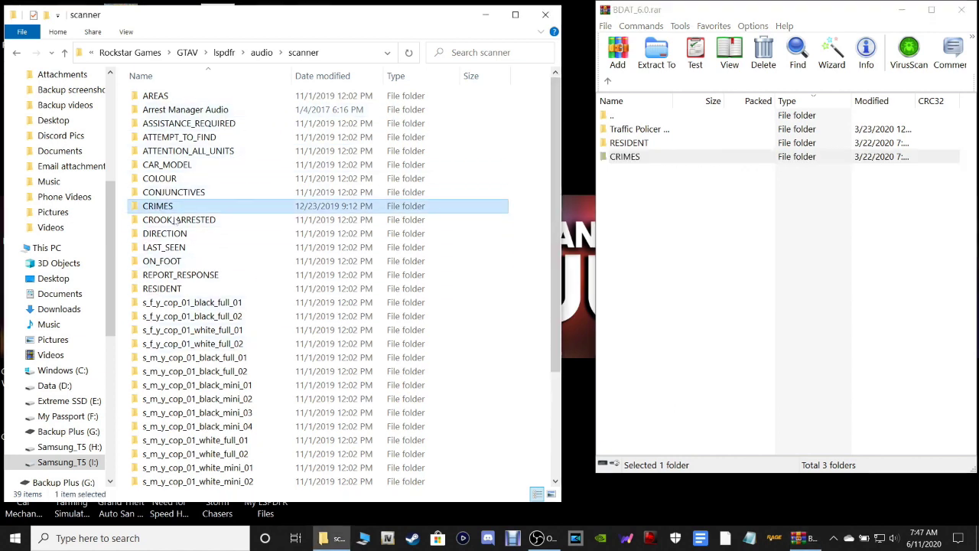
scroll(364, 287, "down", 2)
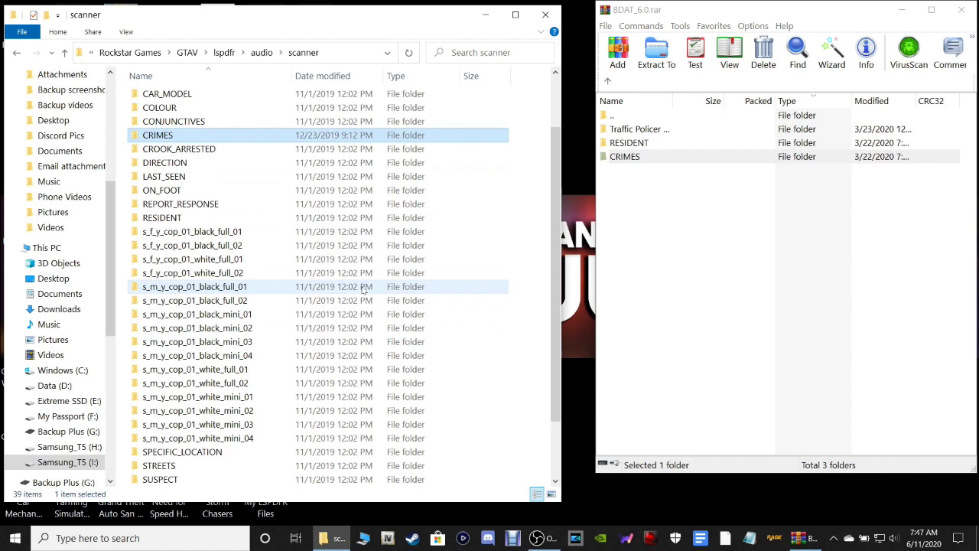
left_click(174, 222)
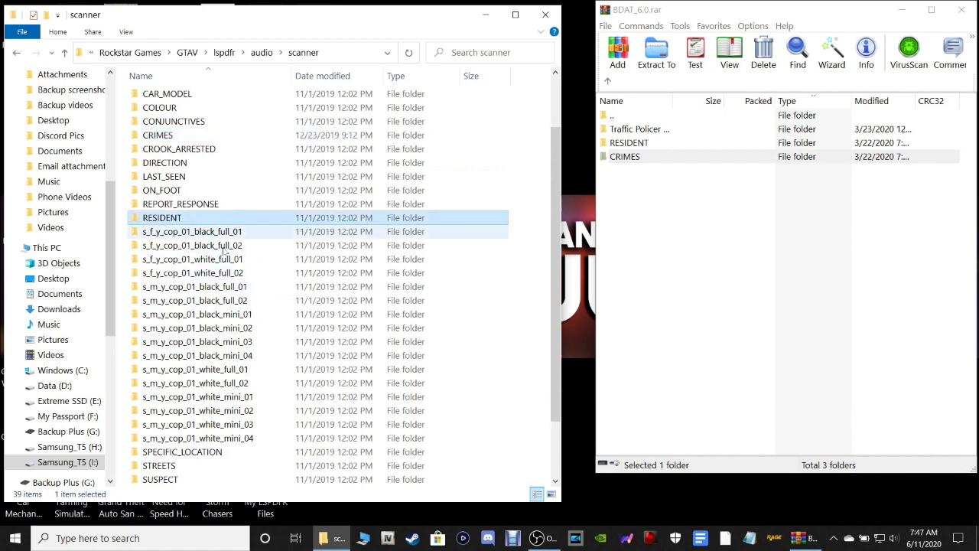
scroll(258, 279, "down", 2)
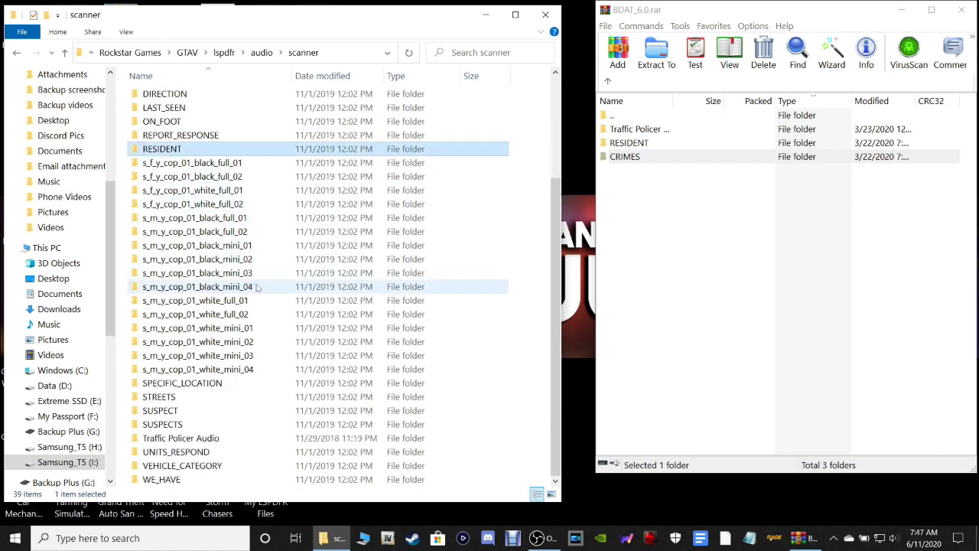
left_click(191, 442)
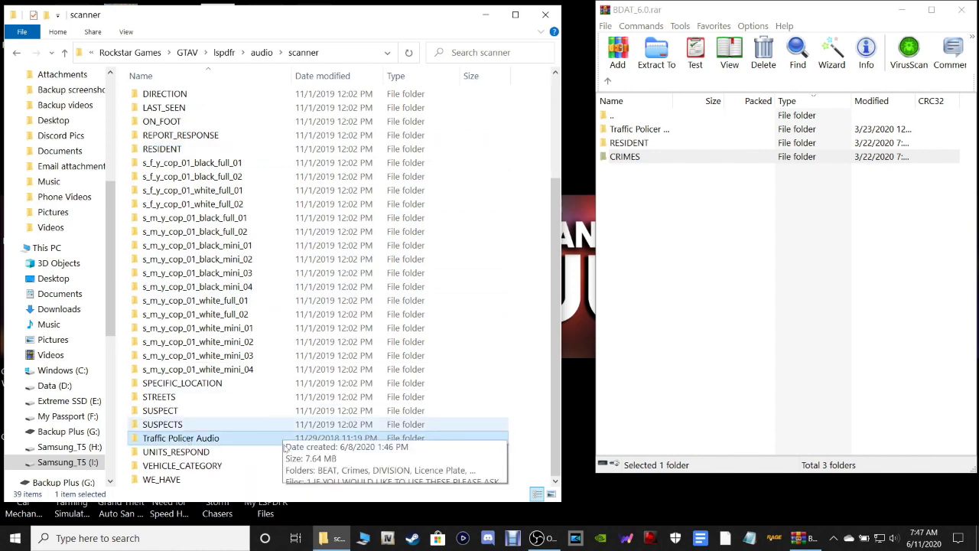
left_click(535, 349)
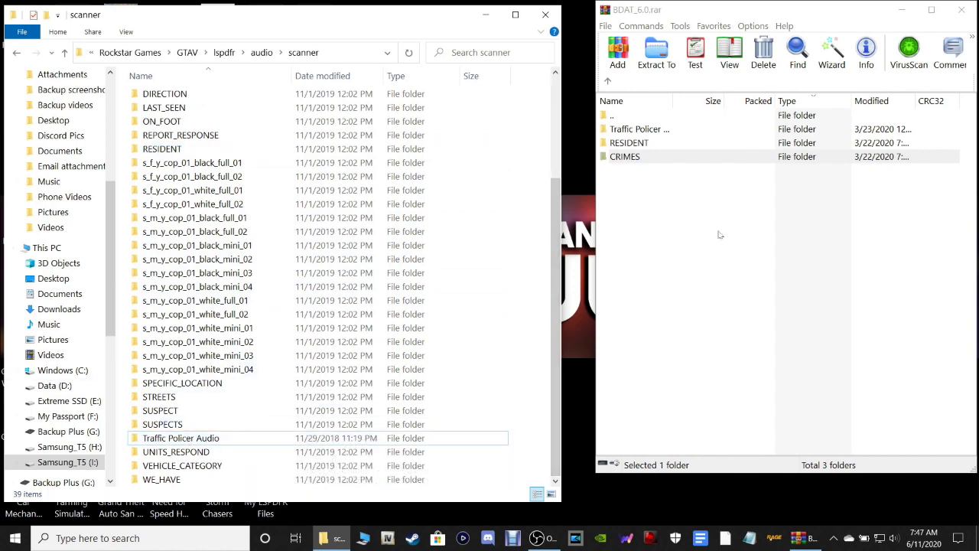
scroll(505, 222, "up", 4)
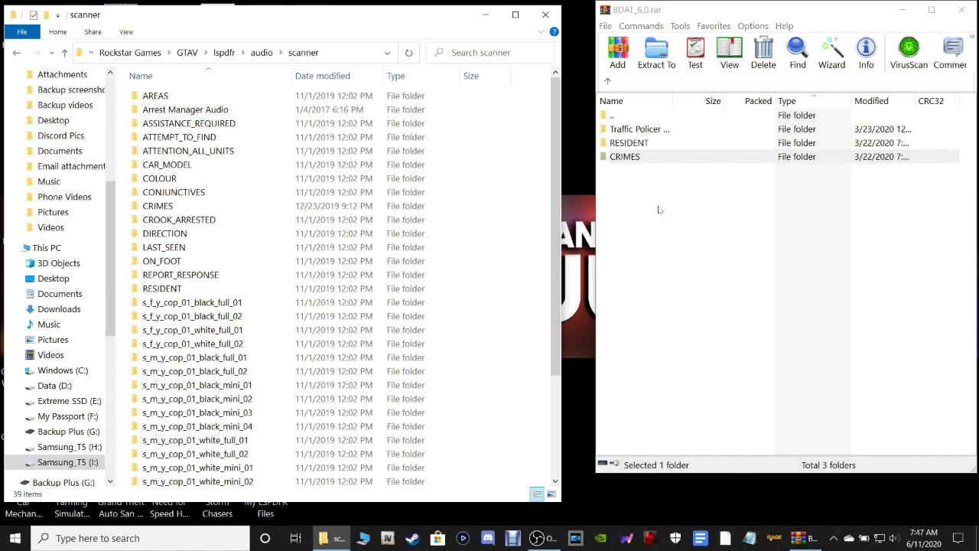
Extract the Traffic Policer, RESIDENT and CRIMES folders from BDAT_6.0.rar into GTAV's scanner folder, replacing the existing files
left_click_drag(659, 209, 637, 126)
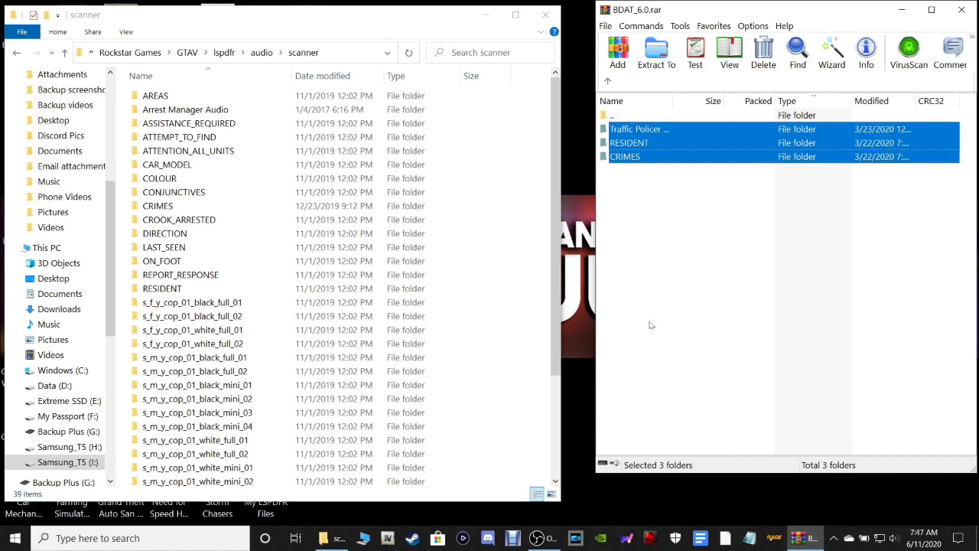
left_click_drag(620, 143, 532, 242)
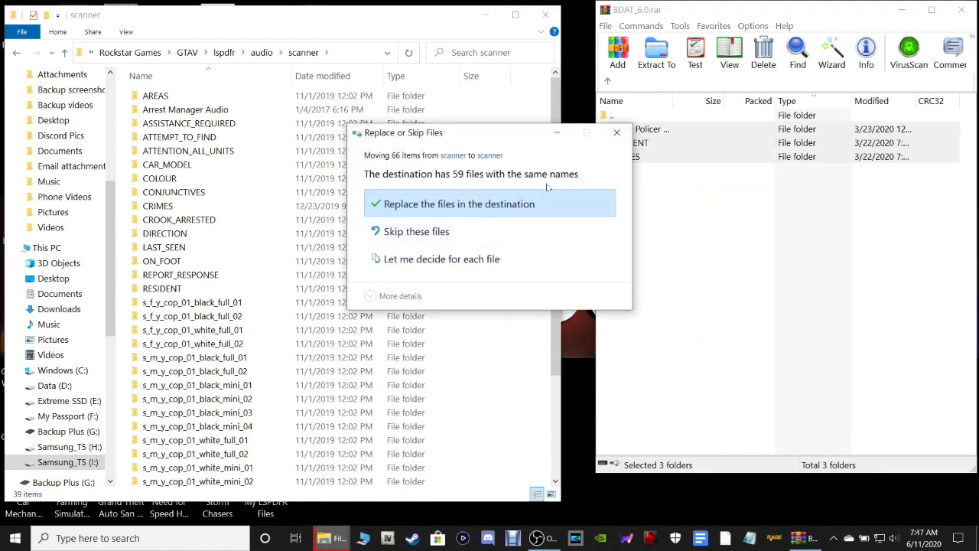
left_click(522, 208)
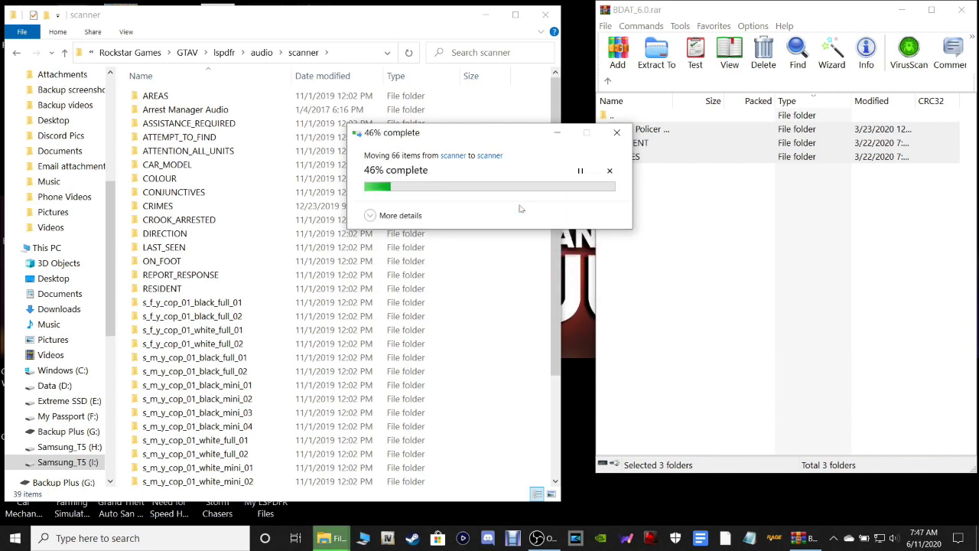
left_click(665, 203)
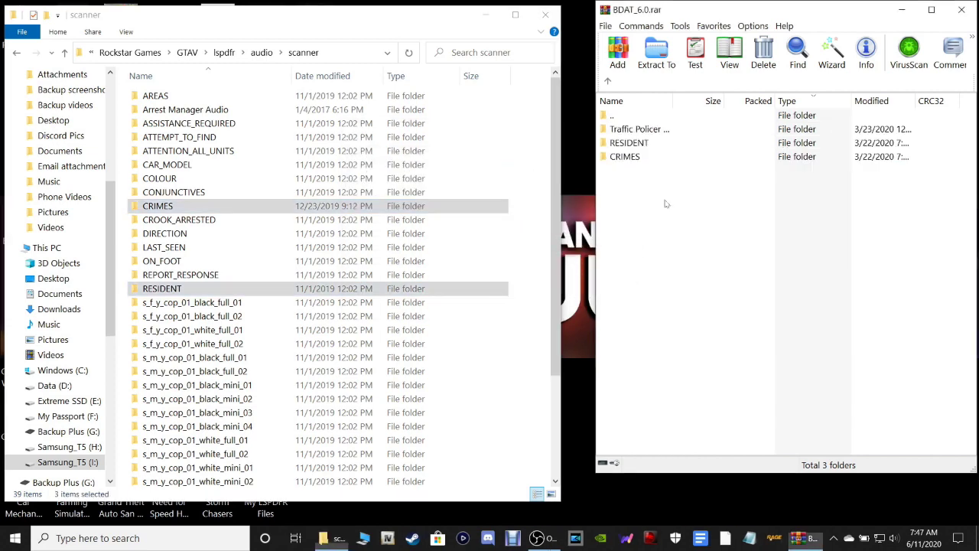
Close the BDAT_6.0.rar archive and delete it from the desktop
left_click(962, 9)
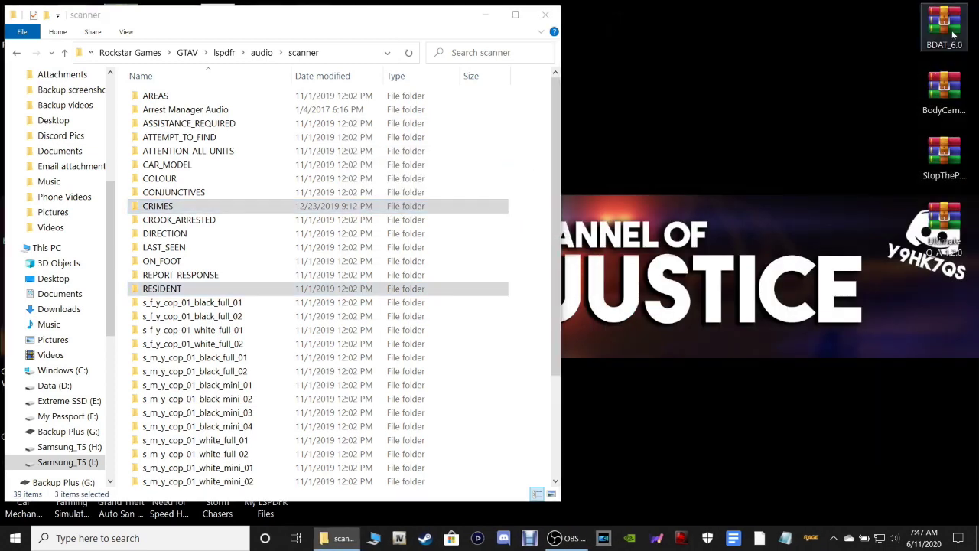
right_click(954, 37)
left_click(871, 309)
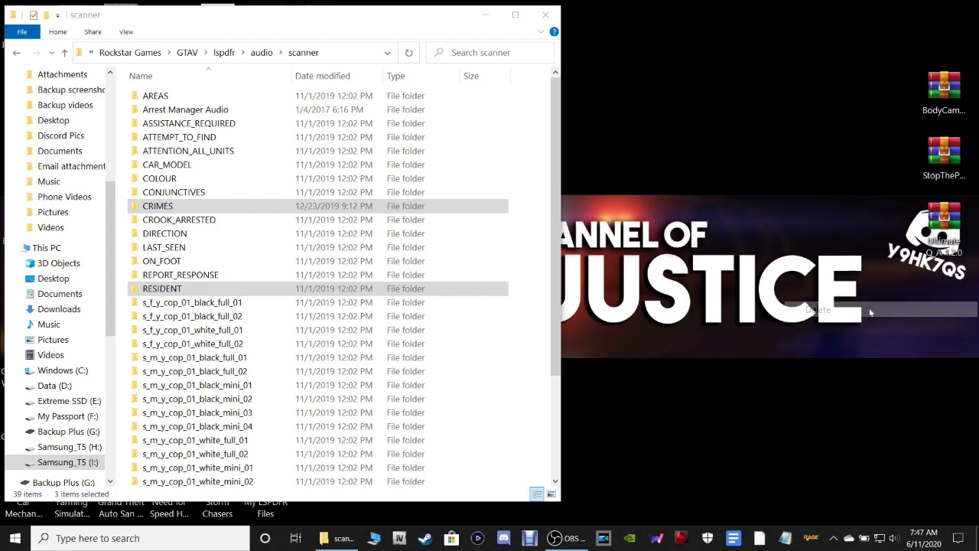
Return from the scanner folder to the main GTAV directory and clear the folder selection
left_click(19, 52)
left_click(19, 52)
left_click(19, 52)
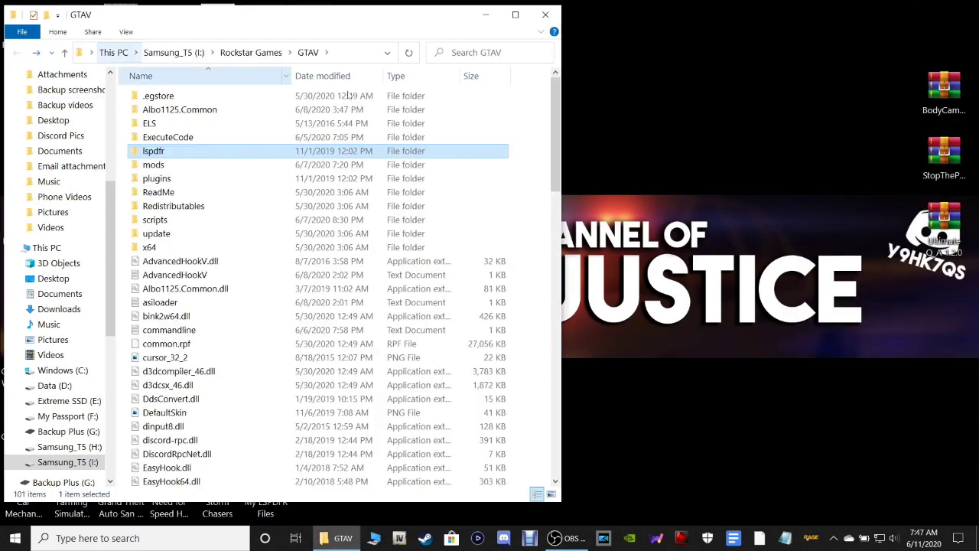
left_click(519, 110)
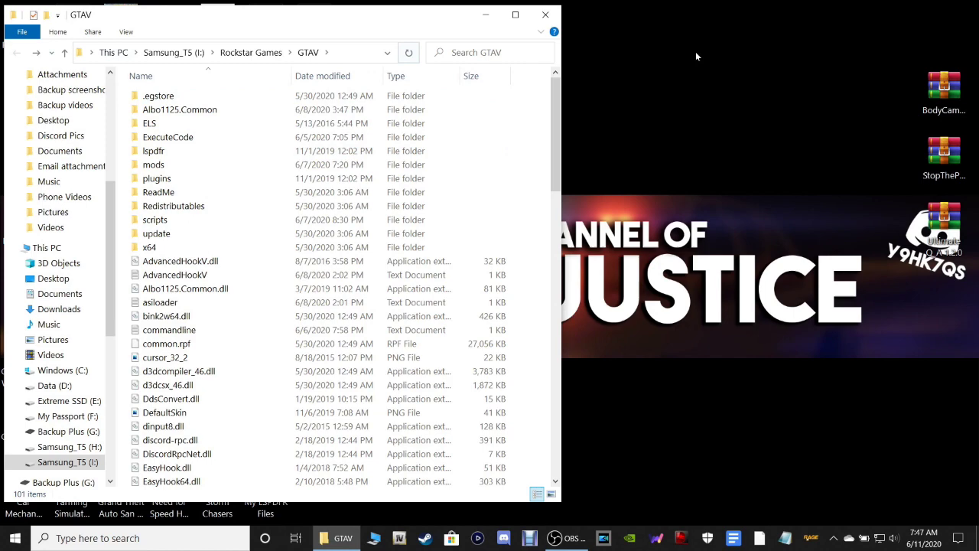
Extract the Plugins folder from the Grand Theft Auto folder inside BodyCam_2.1.0.0.zip into the main GTAV directory
left_click(941, 110)
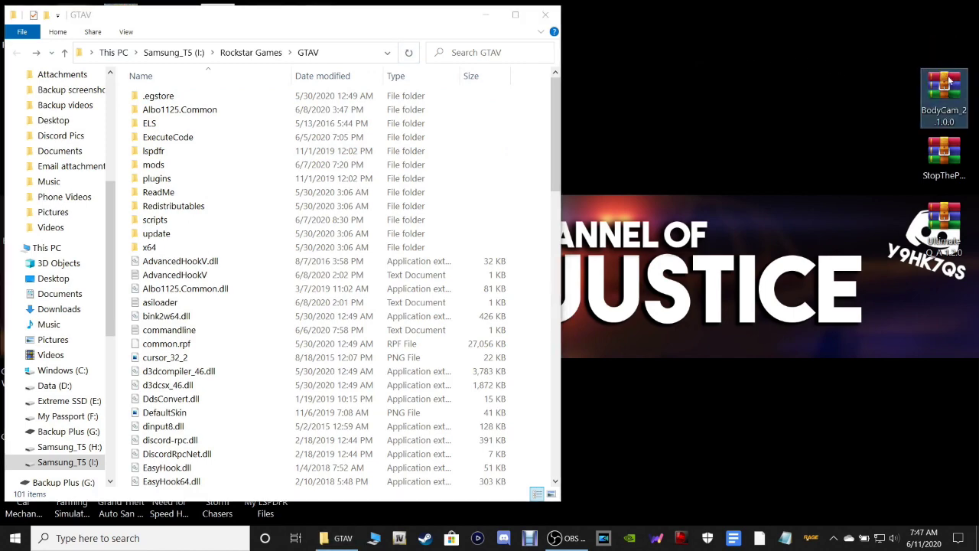
double_click(949, 80)
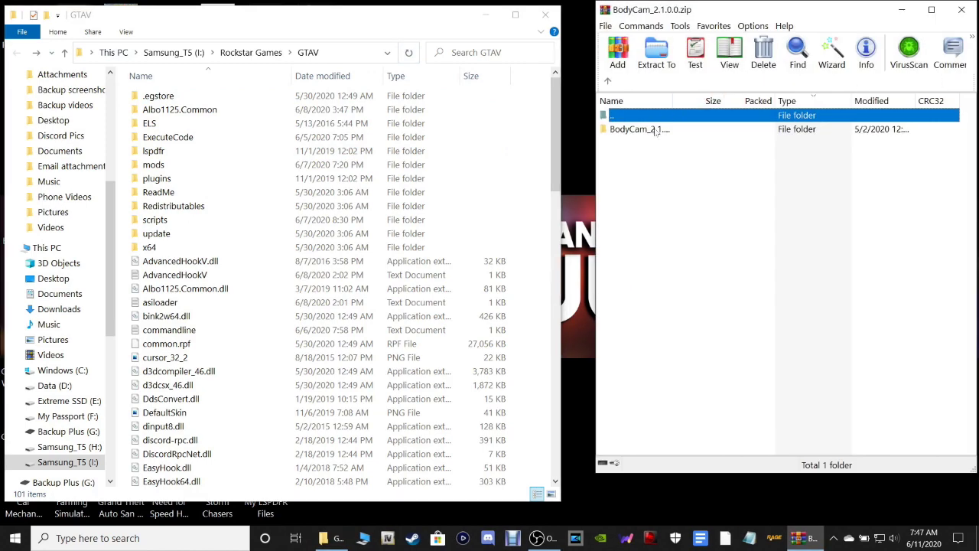
double_click(651, 130)
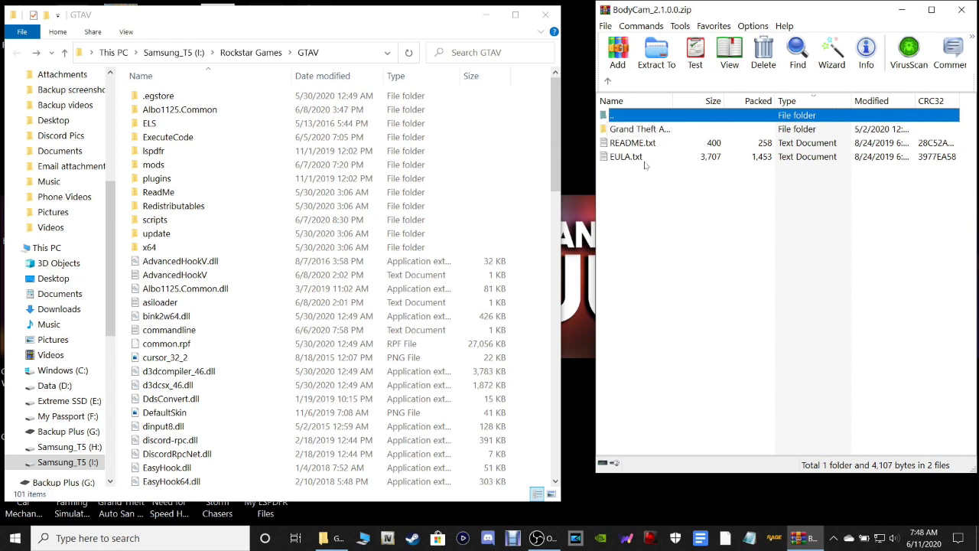
double_click(636, 131)
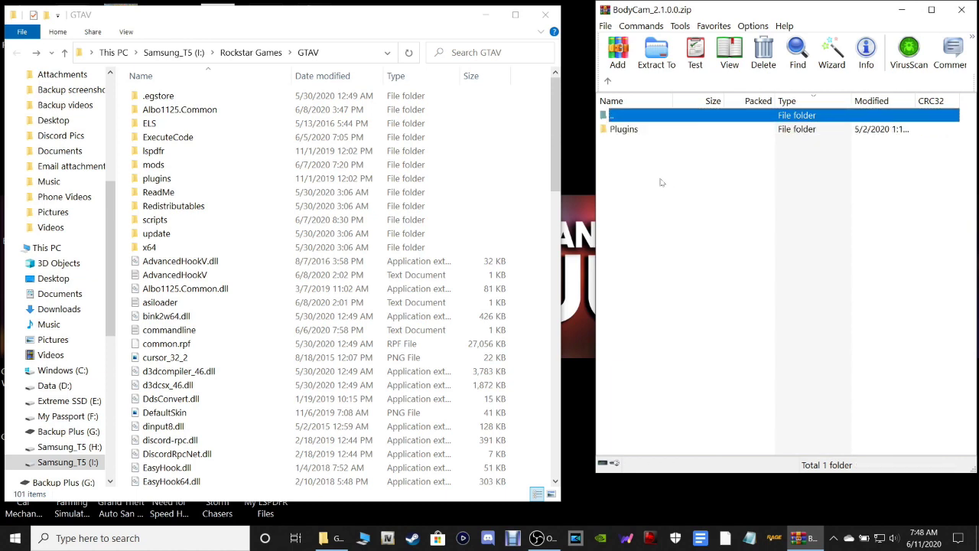
left_click(625, 134)
left_click_drag(641, 134, 518, 391)
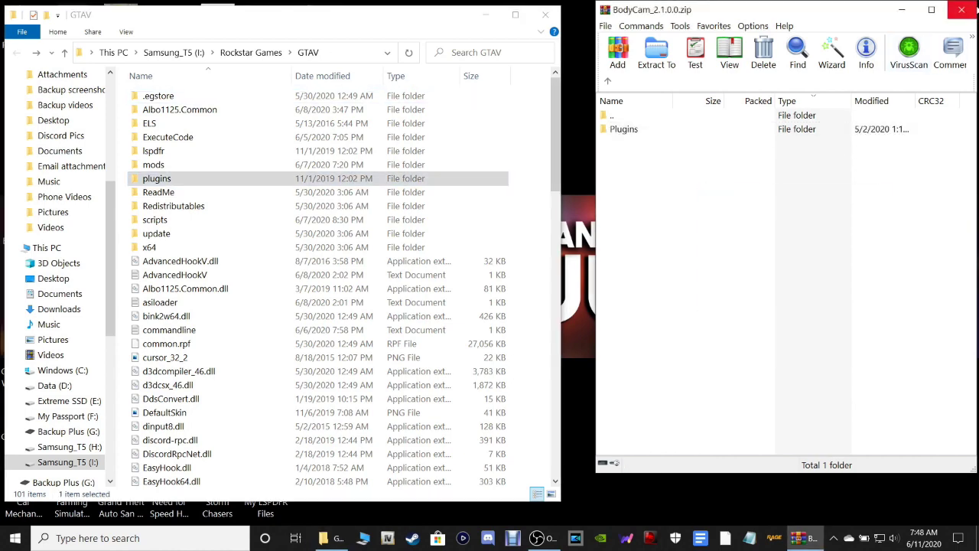
Close the BodyCam_2.1.0.0.zip archive and delete it from the desktop
left_click(961, 9)
right_click(943, 87)
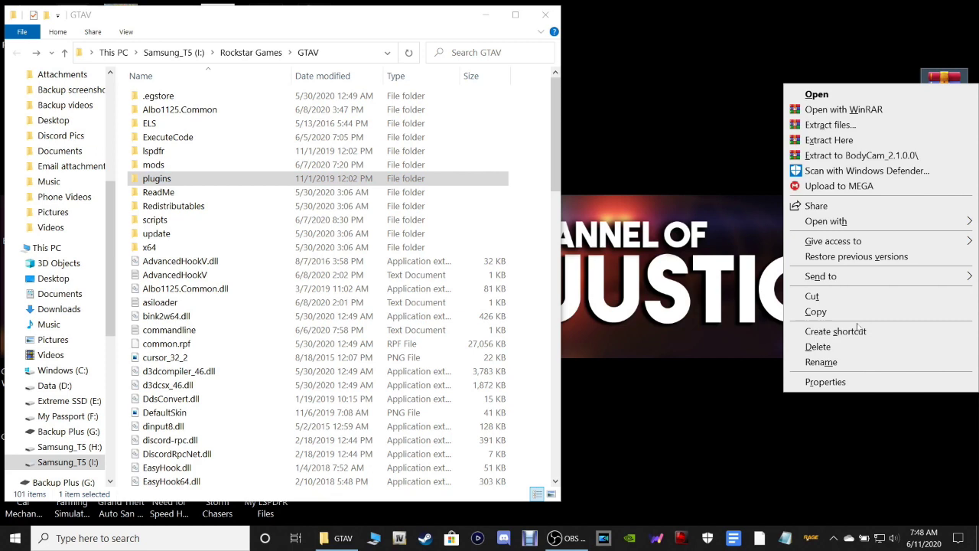
left_click(839, 348)
Open the BodyCam configuration file from GTAV's plugins folder
left_click(156, 181)
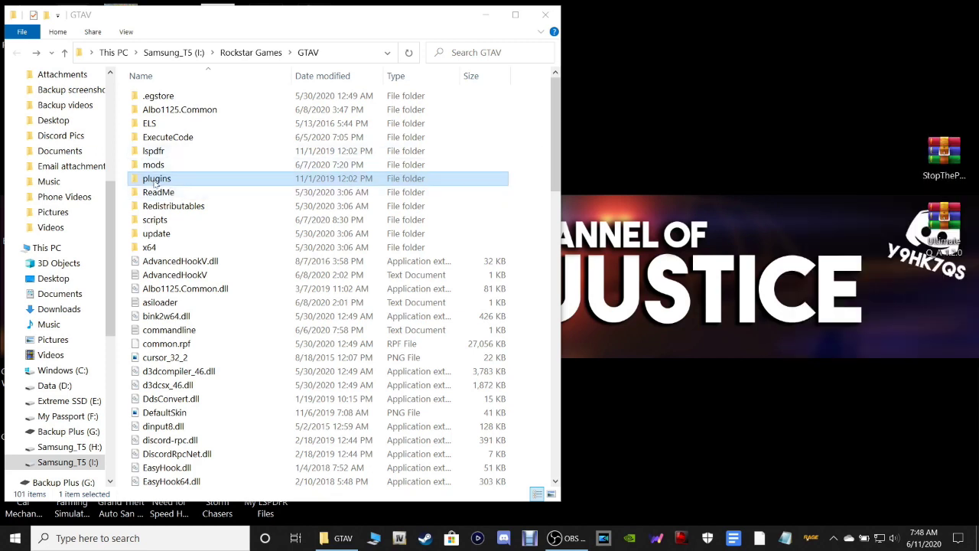
double_click(156, 181)
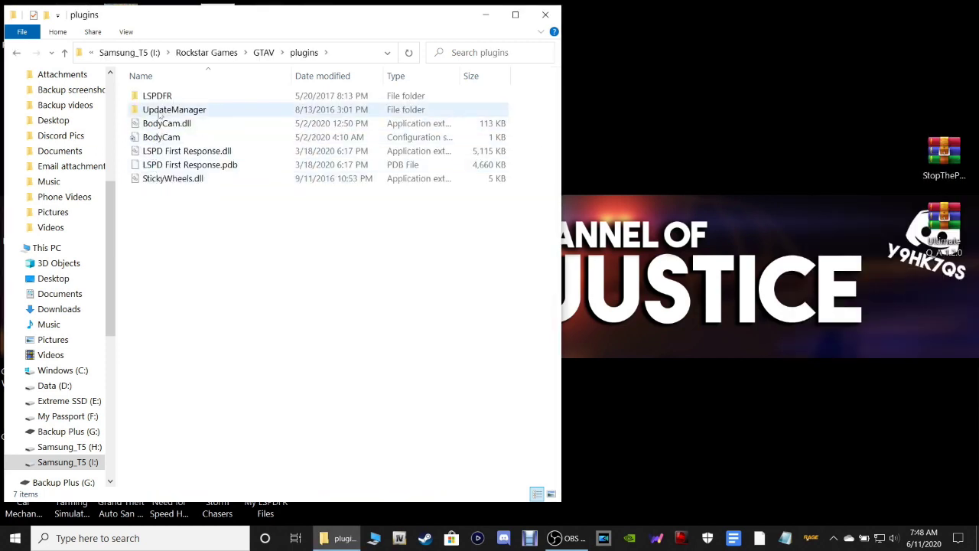
left_click(166, 140)
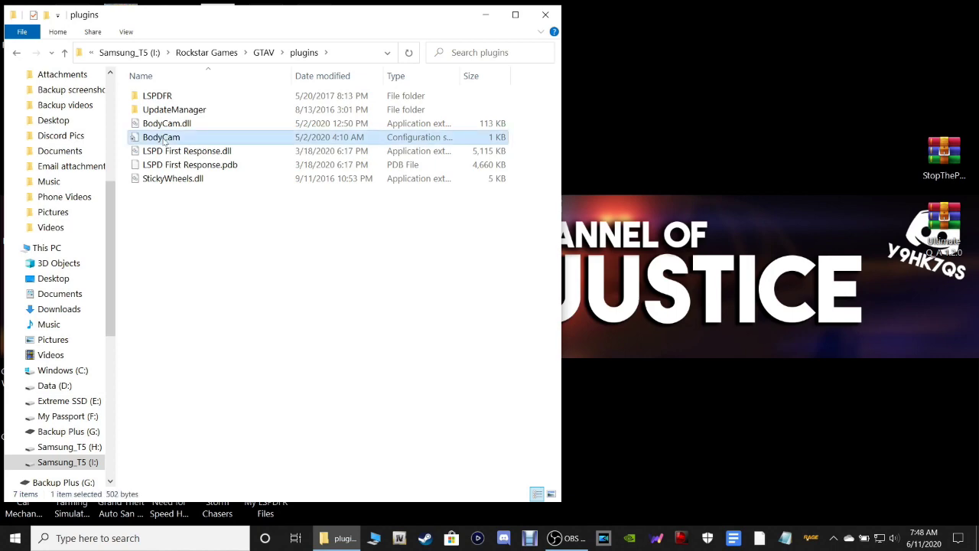
double_click(173, 137)
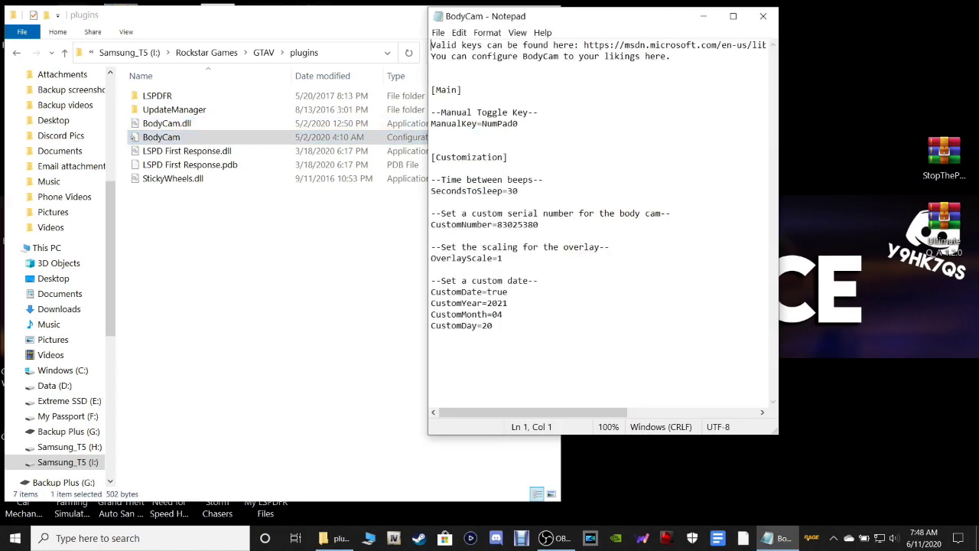
Highlight the ManualKey and SecondsToSleep lines in turn to examine BodyCam's toggle key and beep interval settings
left_click(518, 123)
key("shift+Left")
key("shift+Left")
key("shift+Left")
key("shift+Left")
key("shift+Left")
key("shift+Left")
key("shift+Left")
key("shift+Left")
key("shift+Left")
key("shift+Left")
key("shift+Left")
key("shift+Left")
key("shift+Left")
key("shift+Left")
key("shift+Left")
key("shift+Left")
key("shift+Left")
key("Right")
key("Down")
key("Down")
key("Down")
key("Down")
key("Down")
key("Down")
key("shift+Left")
key("shift+Left")
key("shift+Left")
key("shift+Left")
key("shift+Left")
key("shift+Left")
key("shift+Left")
key("shift+Left")
key("shift+Left")
key("shift+Left")
key("shift+Left")
key("shift+Left")
key("shift+Left")
key("shift+Left")
key("shift+Left")
key("shift+Left")
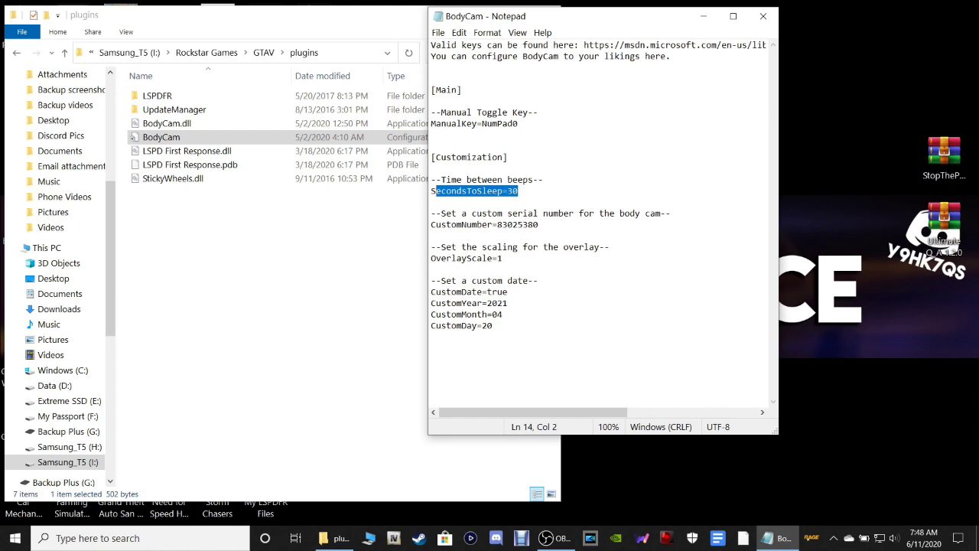
key("Right")
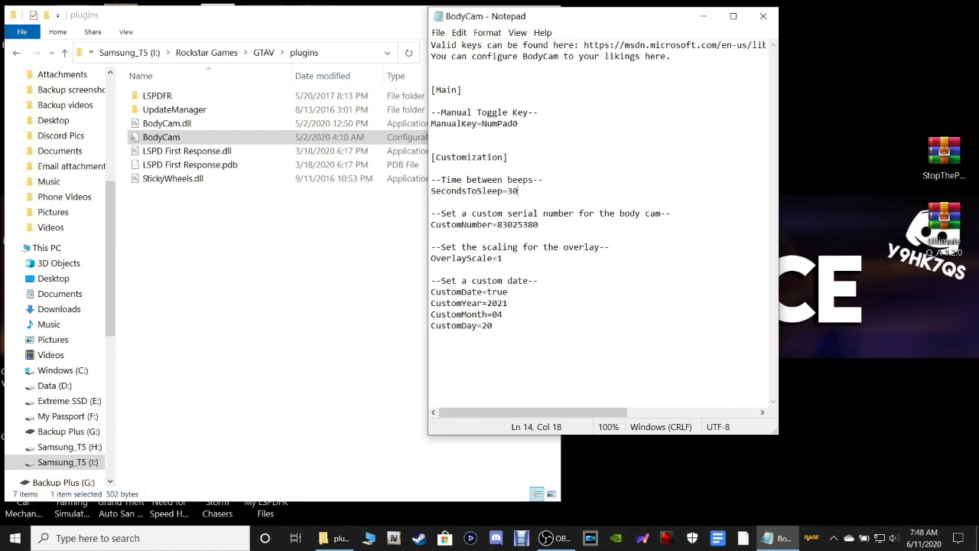
scroll(597, 228, "right", 1)
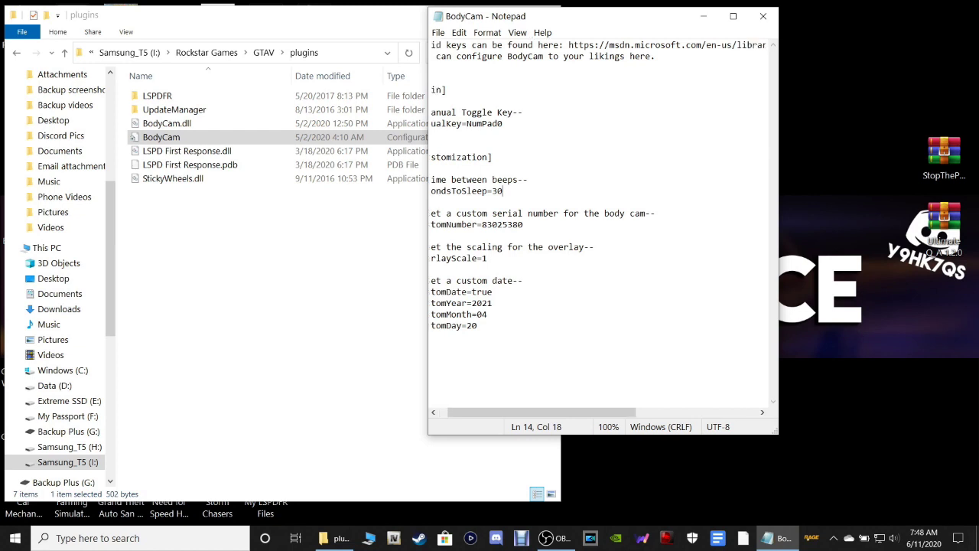
scroll(597, 229, "left", 1)
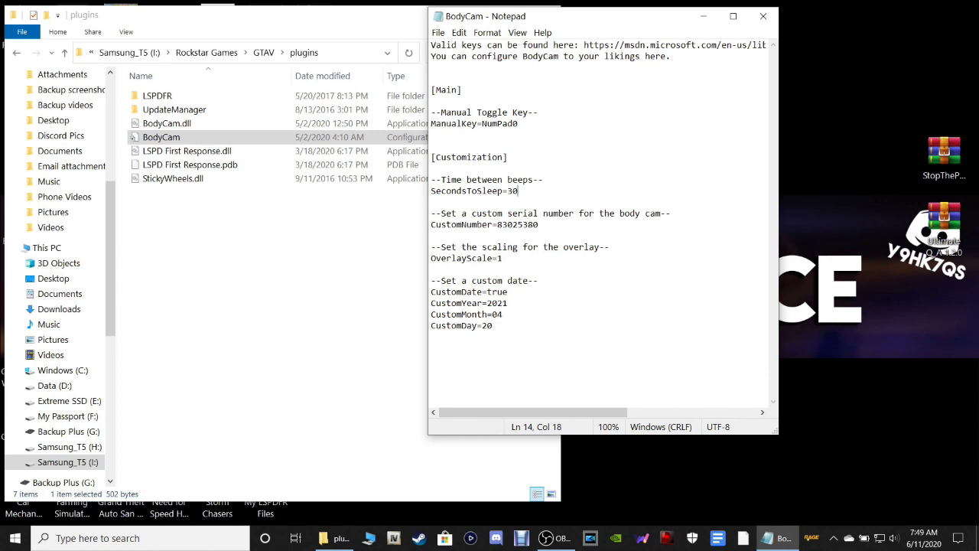
Set BodyCam's custom date to month 06, day 11 and year 2020, and move the Notepad window clear of the folder window
left_click(502, 314)
key("shift+Left")
type("6")
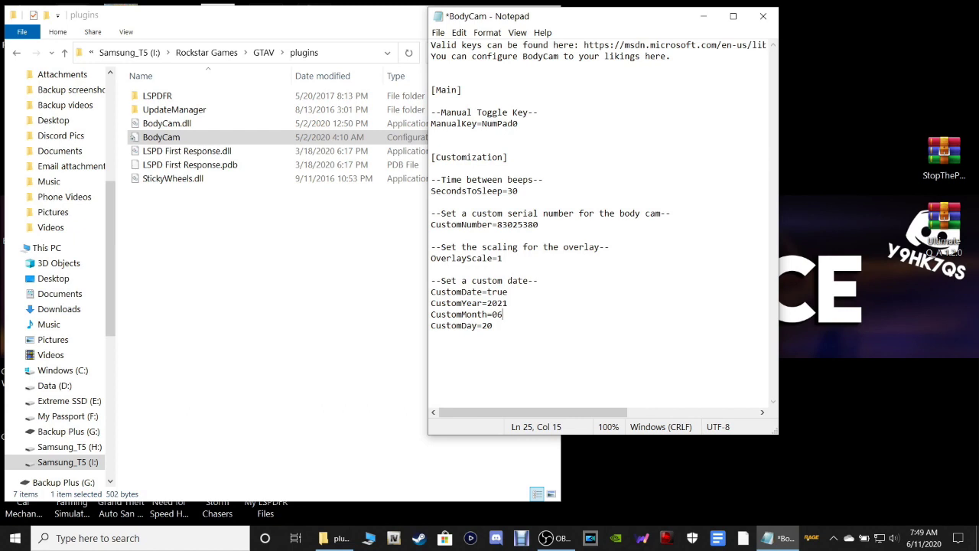
key("Down")
key("shift+Left")
key("shift+Left")
type("11")
key("Up")
key("Up")
key("End")
key("shift+Left")
type("0")
left_click_drag(590, 19, 729, 19)
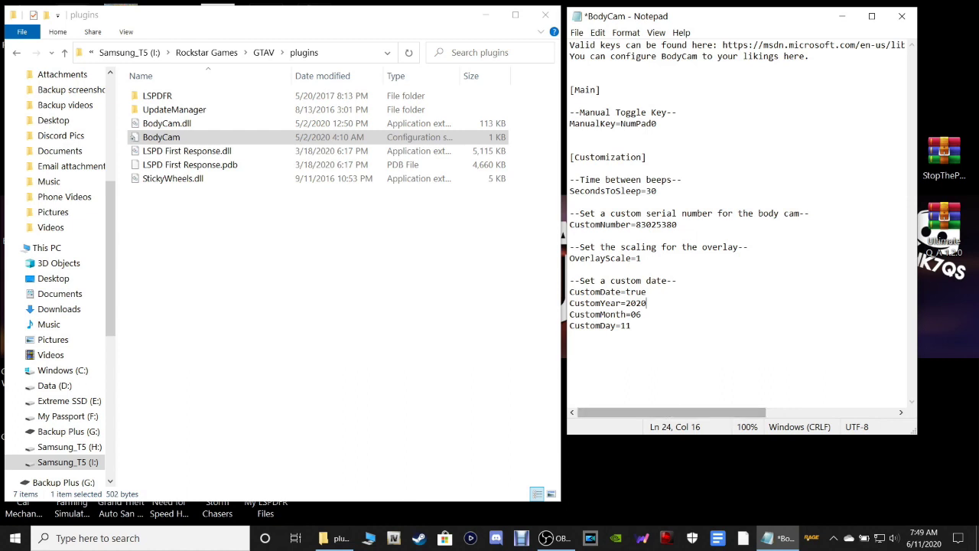
Replace the body cam's custom serial number in the CustomNumber line with 1ADAM07
left_click(677, 224)
key("shift+Left")
key("shift+Left")
key("shift+Left")
key("shift+Left")
key("shift+Left")
key("shift+Left")
key("shift+Left")
key("shift+Left")
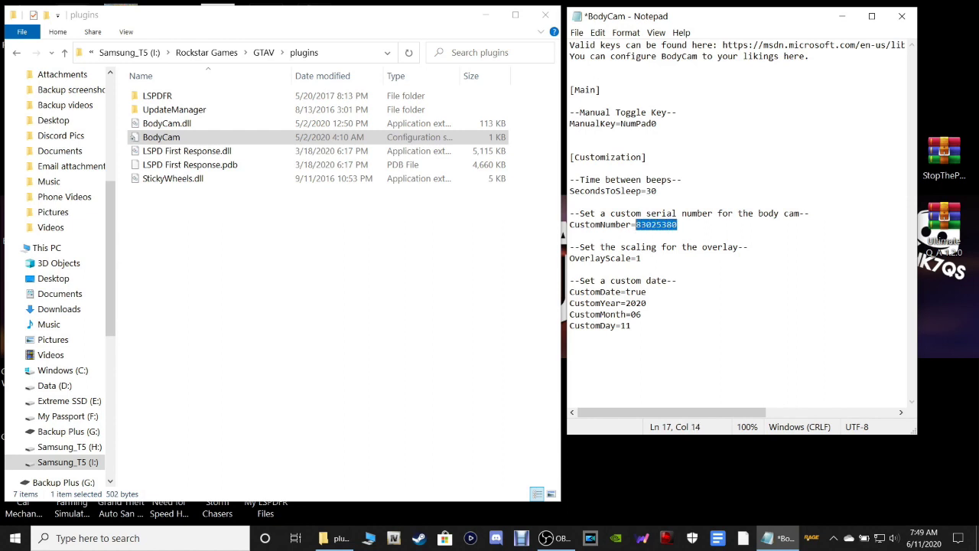
key("End")
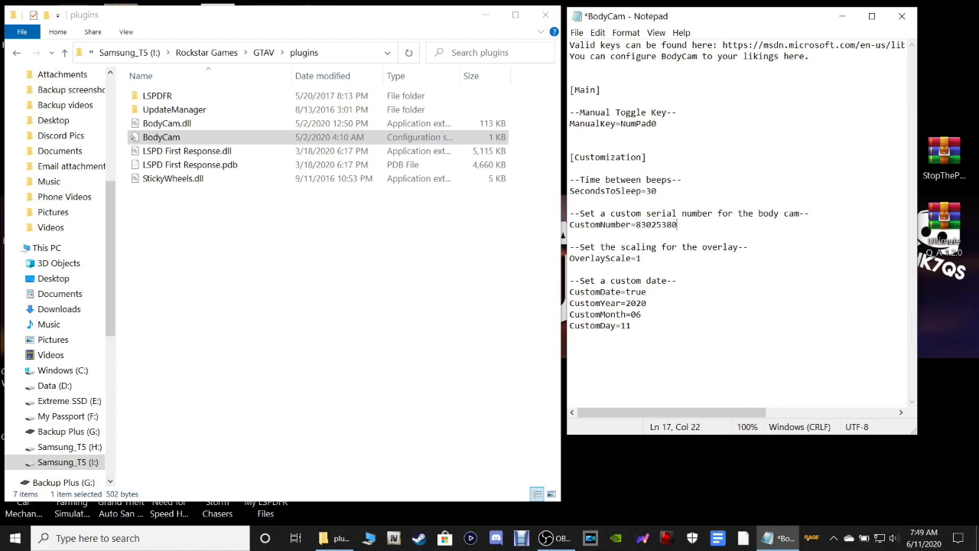
key("BackSpace")
key("BackSpace")
key("BackSpace")
key("BackSpace")
key("BackSpace")
key("BackSpace")
key("BackSpace")
key("BackSpace")
type("1")
type("Ad")
type("d")
key("BackSpace")
key("BackSpace")
key("BackSpace")
type("ADAM07")
left_click(570, 236)
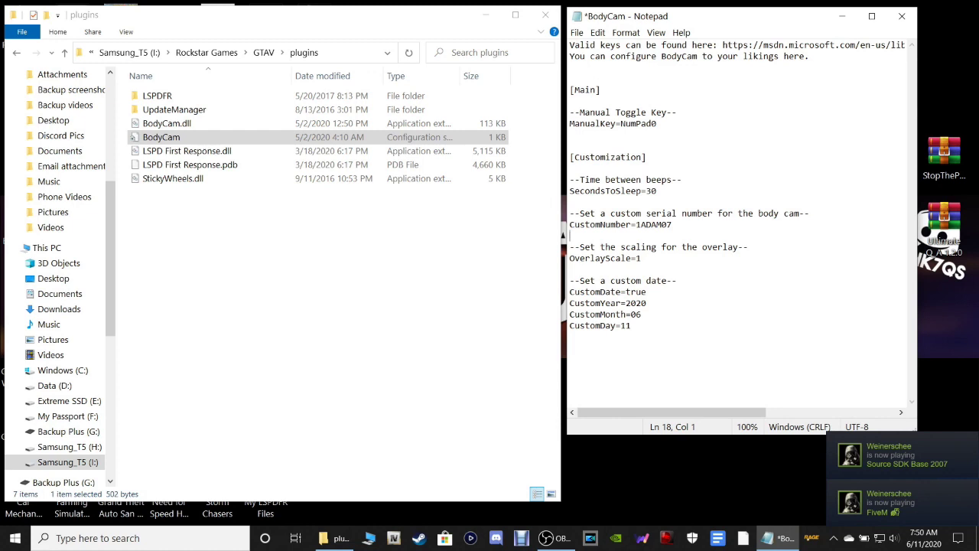
Save the edited BodyCam configuration file and close it
left_click(577, 33)
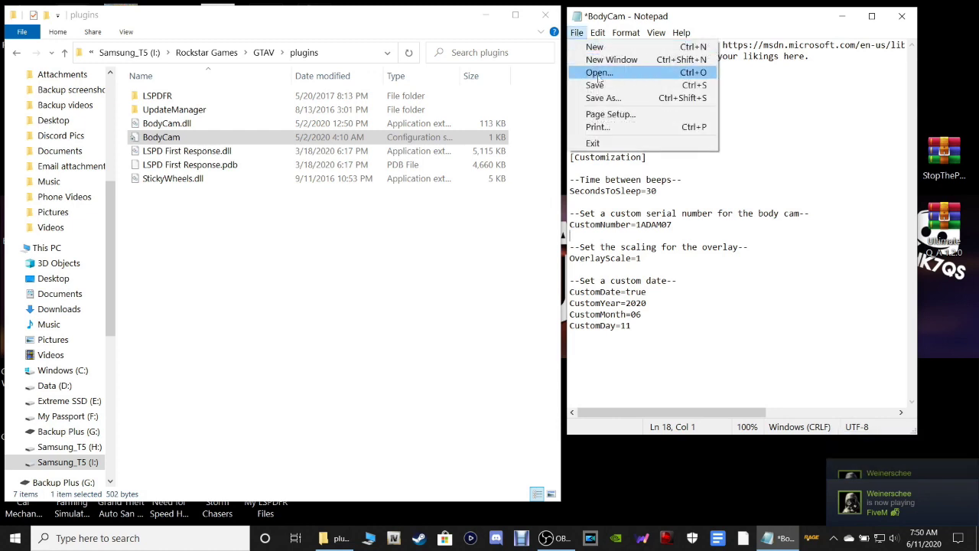
left_click(595, 85)
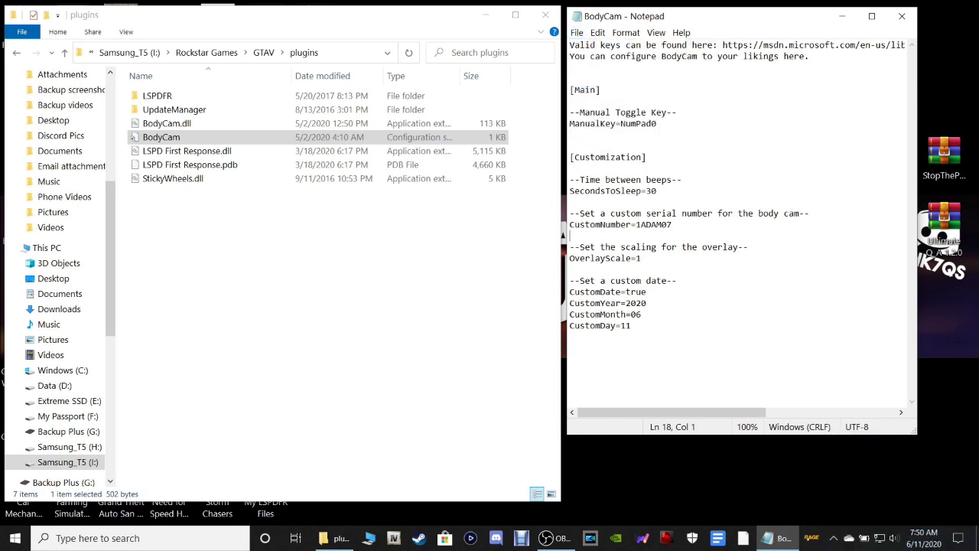
left_click(576, 32)
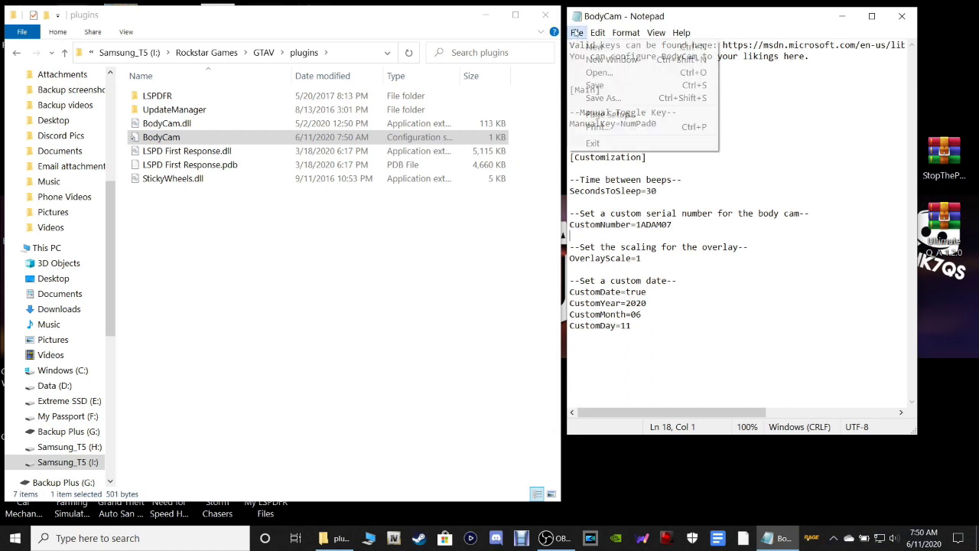
left_click(603, 86)
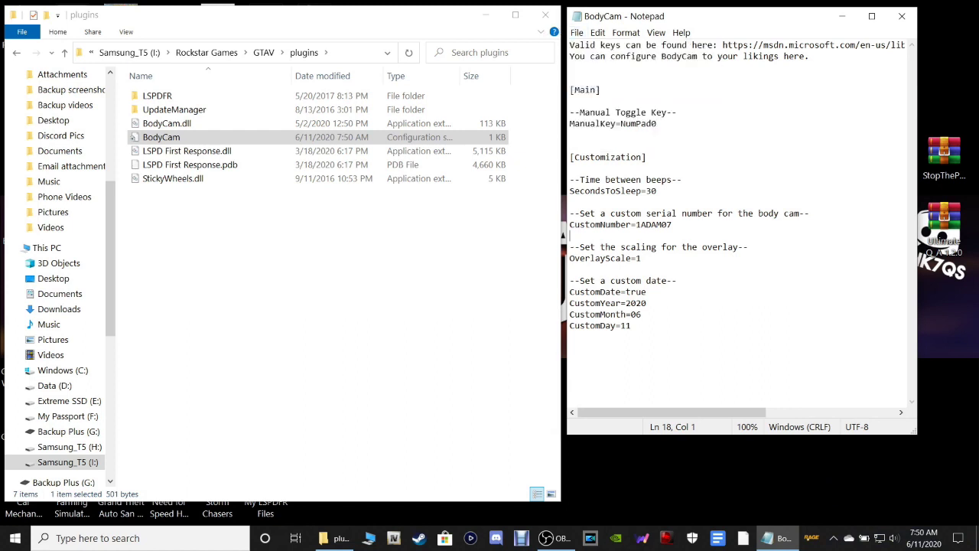
left_click(902, 16)
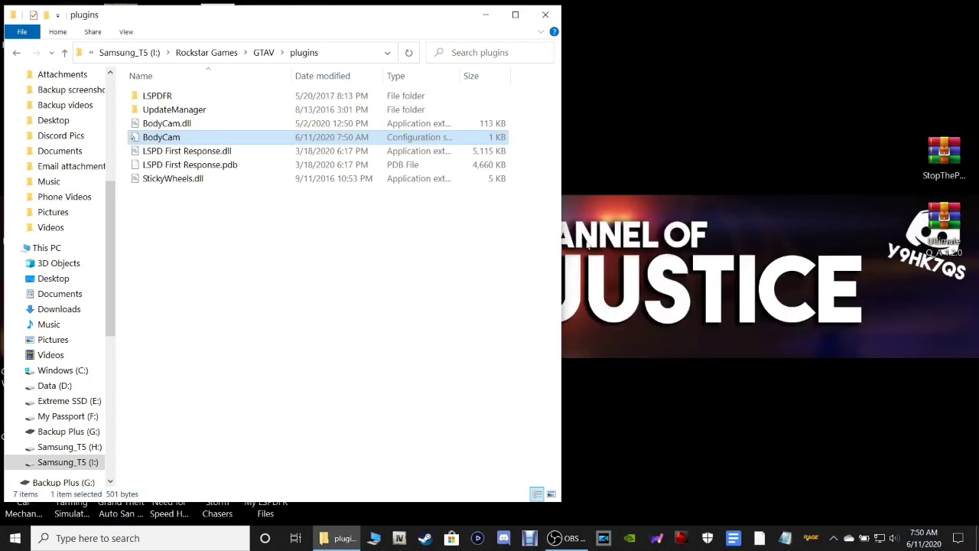
Return to the main GTAV directory and open the StopThePed folder inside the StopThePed_4.9.1.9.rar archive
left_click(17, 55)
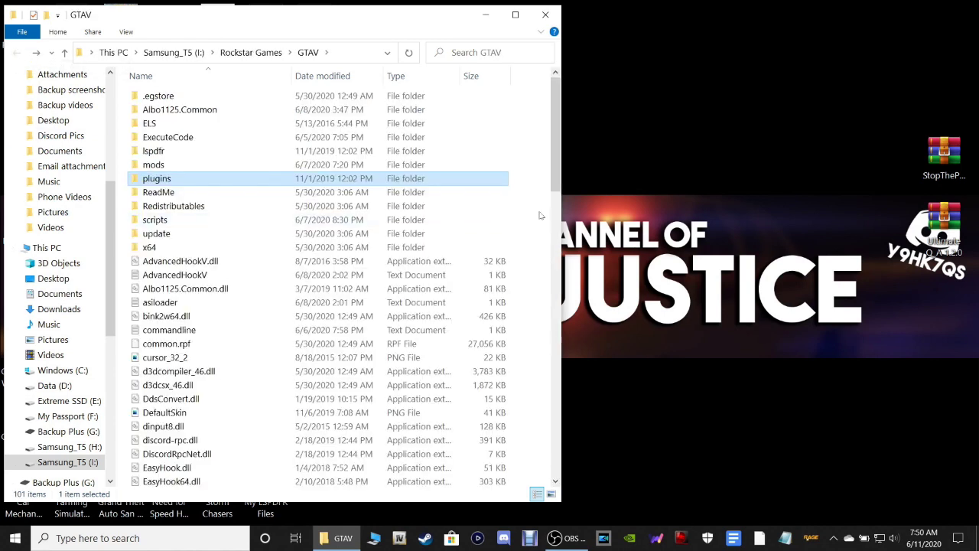
left_click_drag(944, 163, 943, 64)
double_click(944, 46)
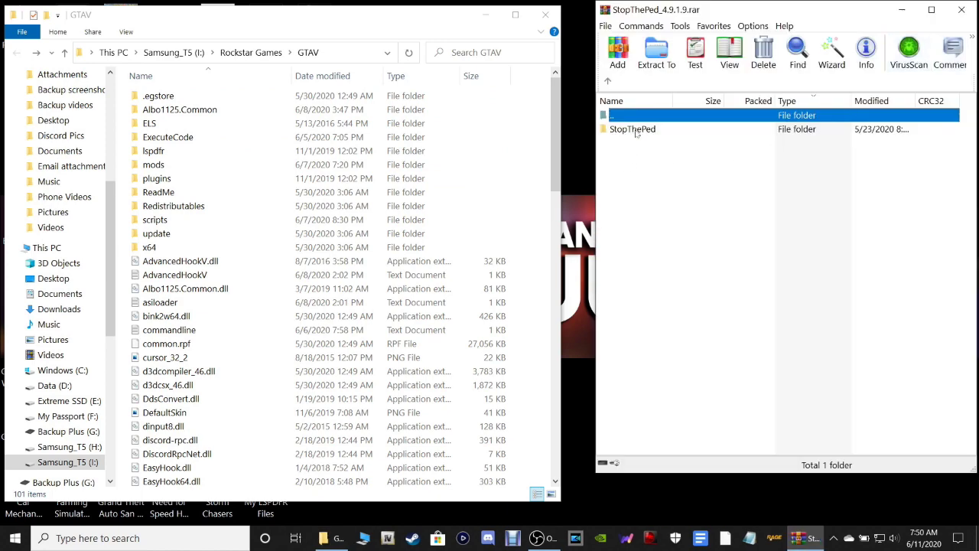
double_click(634, 130)
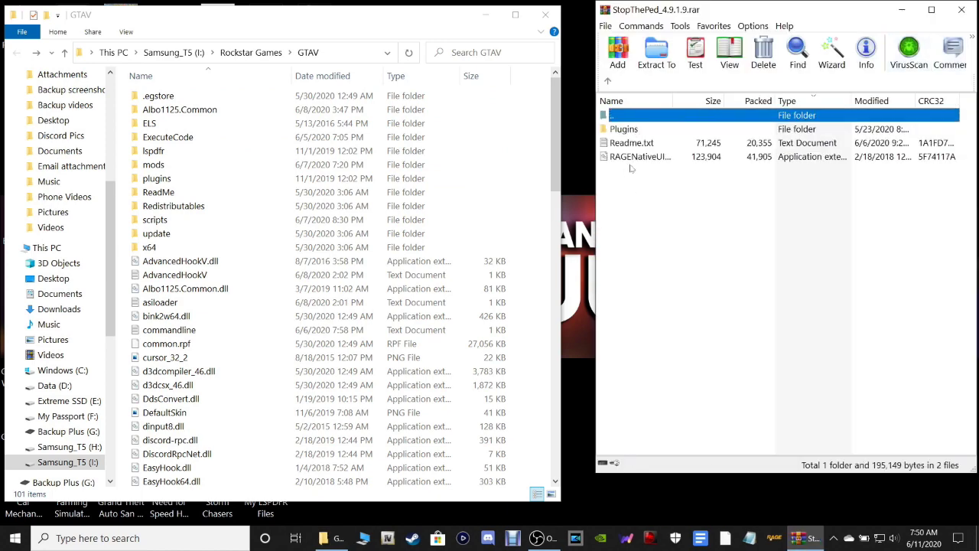
Select the Plugins folder together with the RAGENativeUI file in the StopThePed archive, leaving out Readme.txt
left_click(623, 135)
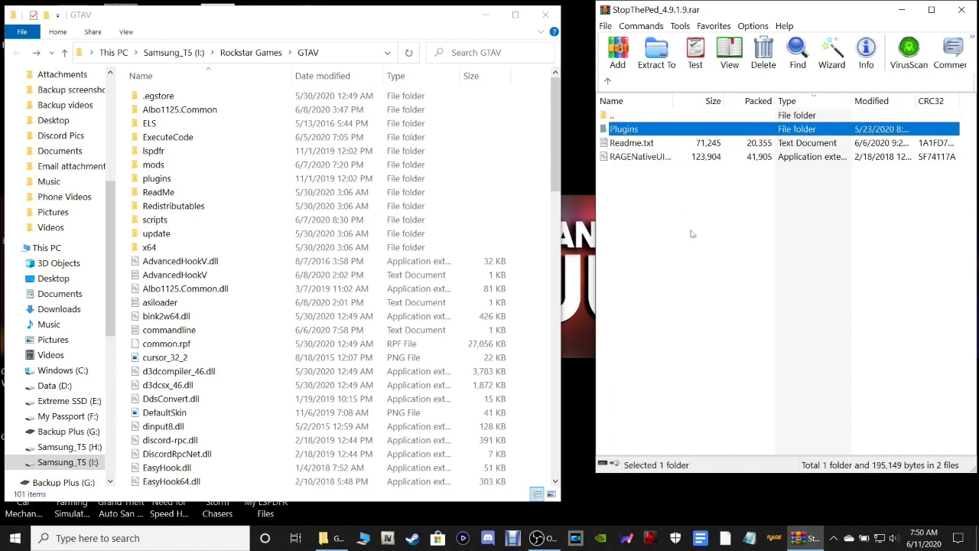
left_click(647, 158, "ctrl")
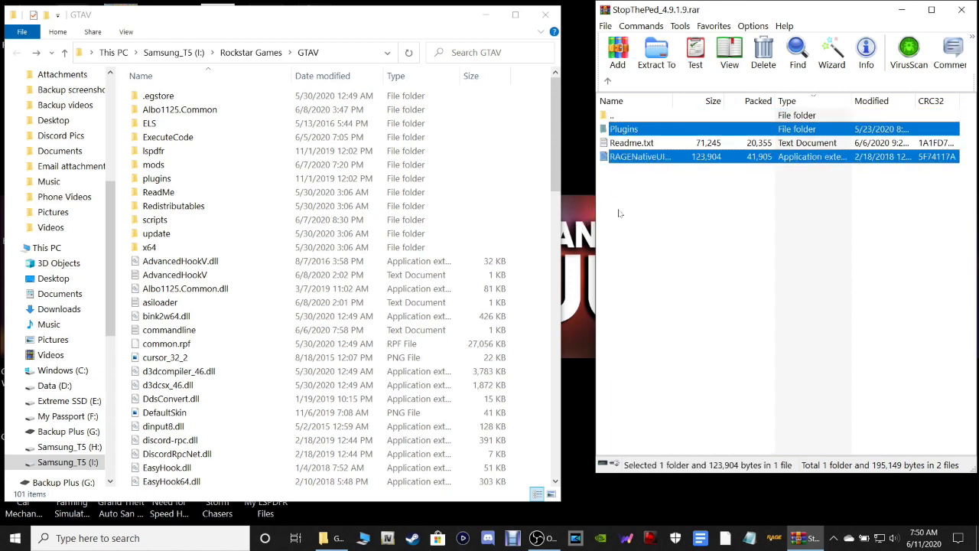
left_click(621, 320)
left_click(630, 130)
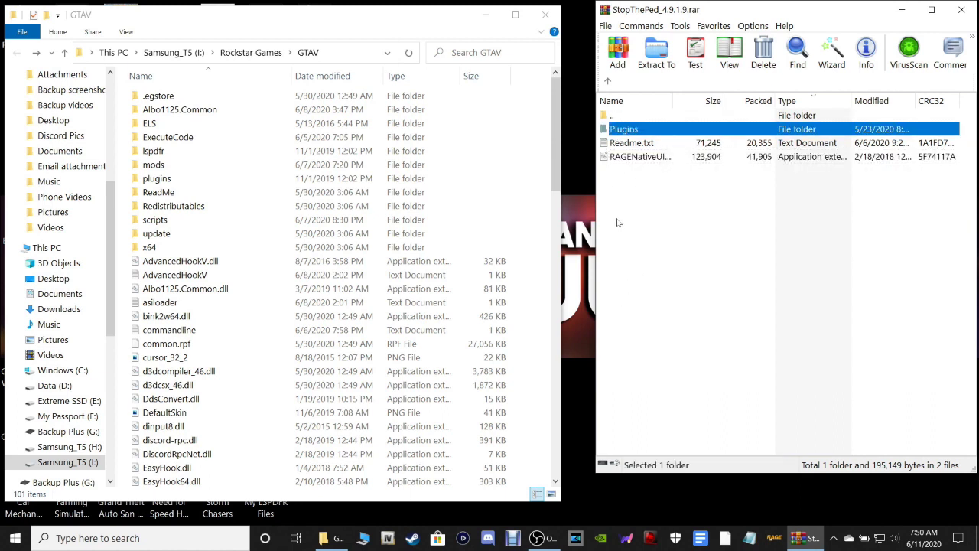
left_click(629, 159, "ctrl")
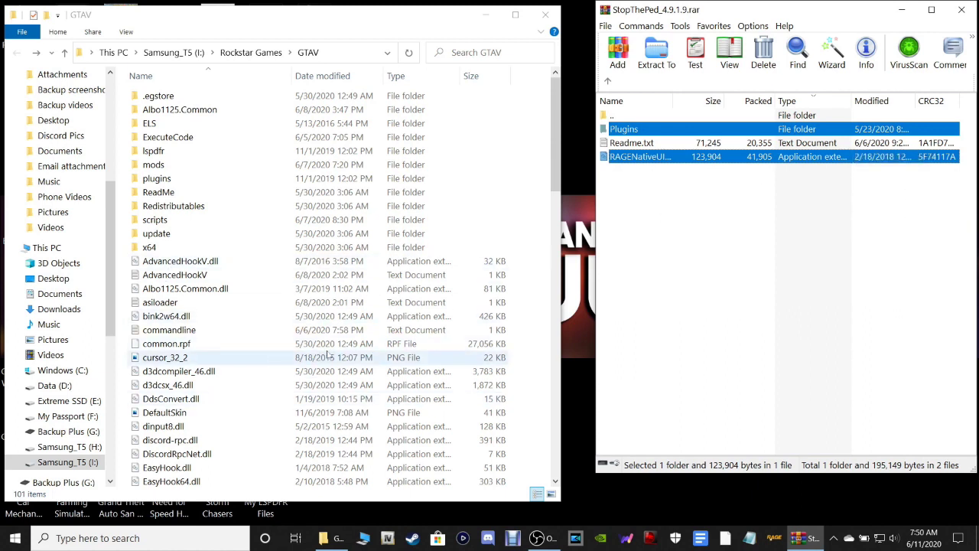
Find RAGENativeUI.dll in the GTAV directory and compare its modified date with the archive's copy
scroll(365, 342, "down", 3)
scroll(366, 342, "down", 9)
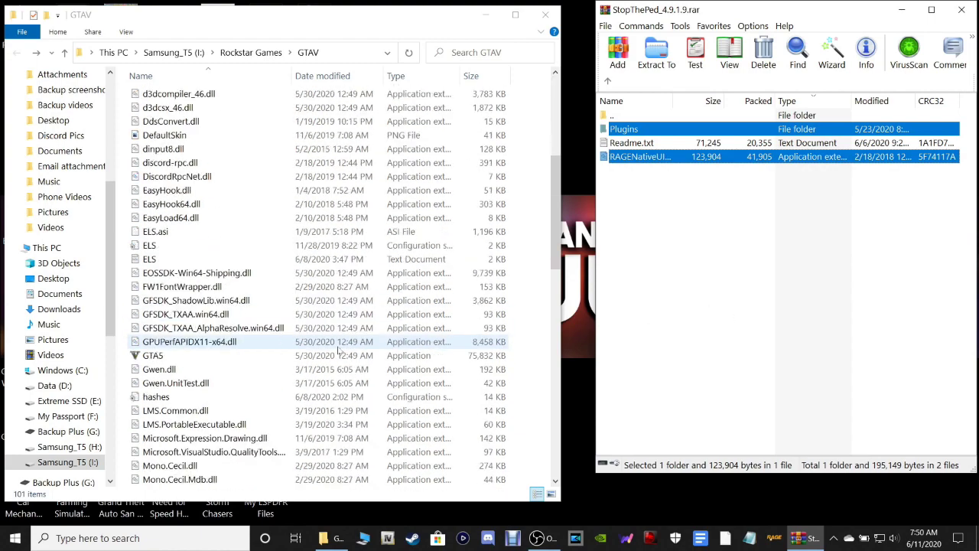
scroll(299, 378, "down", 2)
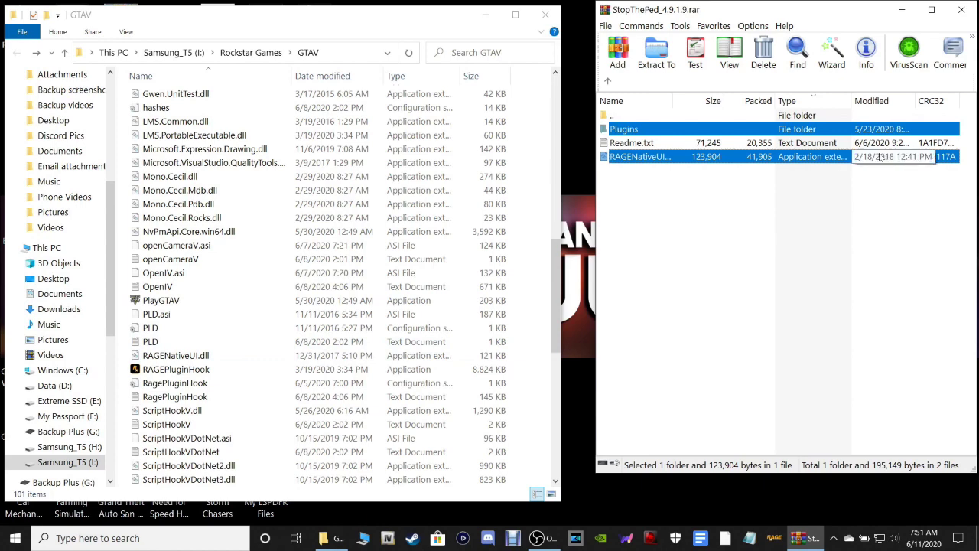
Move the selected StopThePed Plugins folder and RAGENativeUI file into the main GTAV directory, replacing the existing RAGENativeUI.dll
scroll(475, 160, "up", 15)
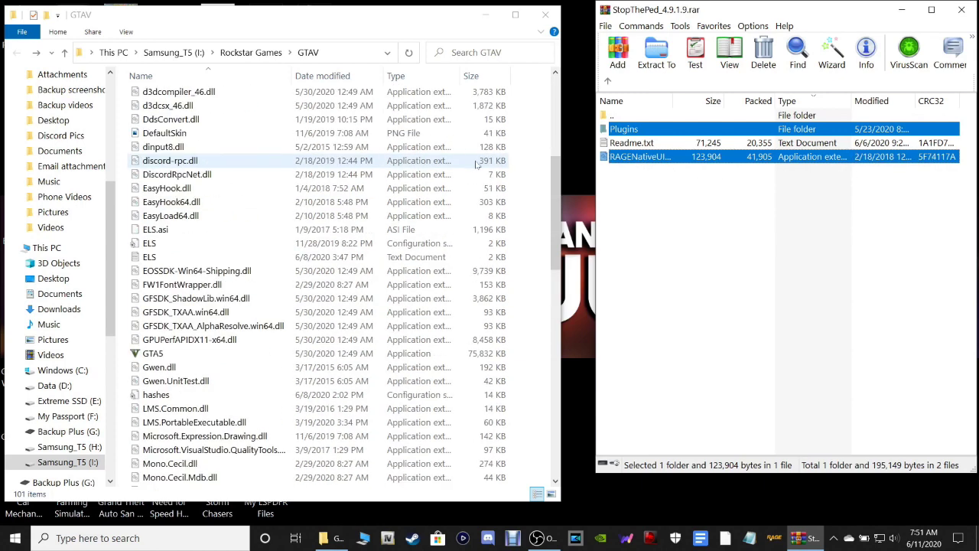
left_click_drag(616, 159, 527, 399)
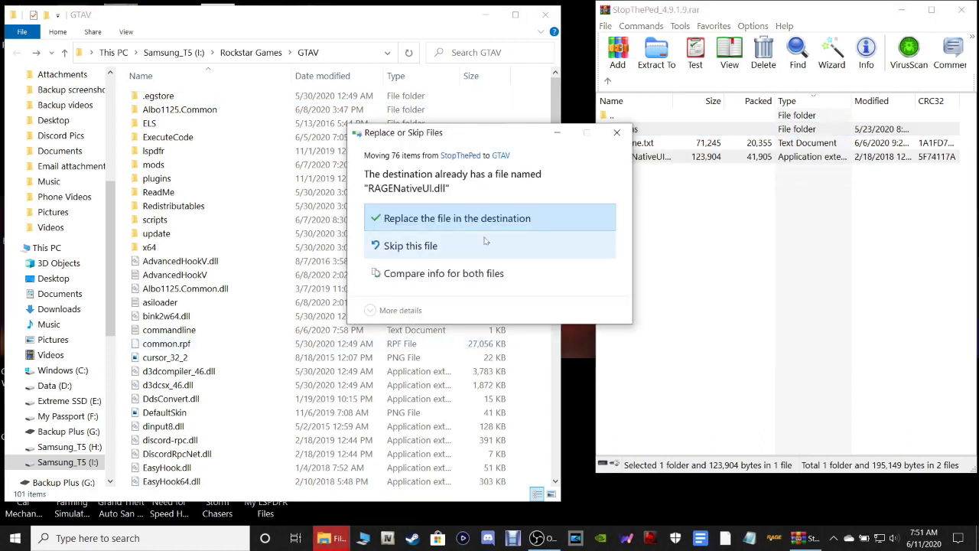
left_click(484, 220)
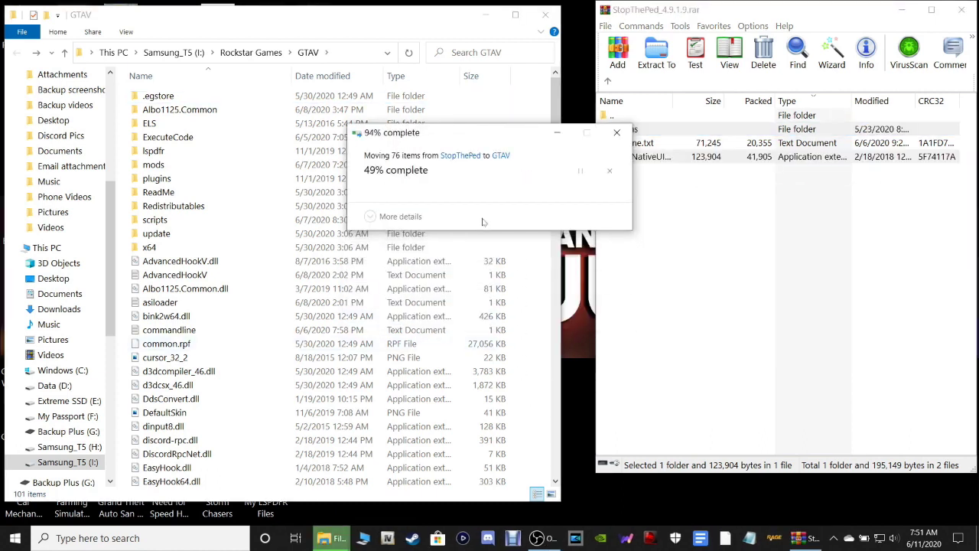
Close the StopThePed archive and delete its file from the desktop
left_click(899, 268)
left_click(962, 9)
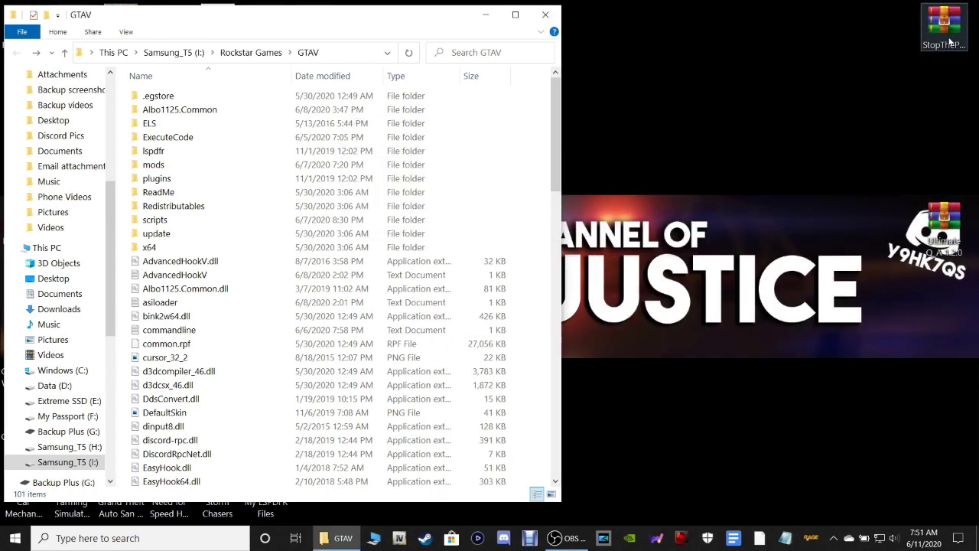
right_click(945, 20)
left_click(842, 316)
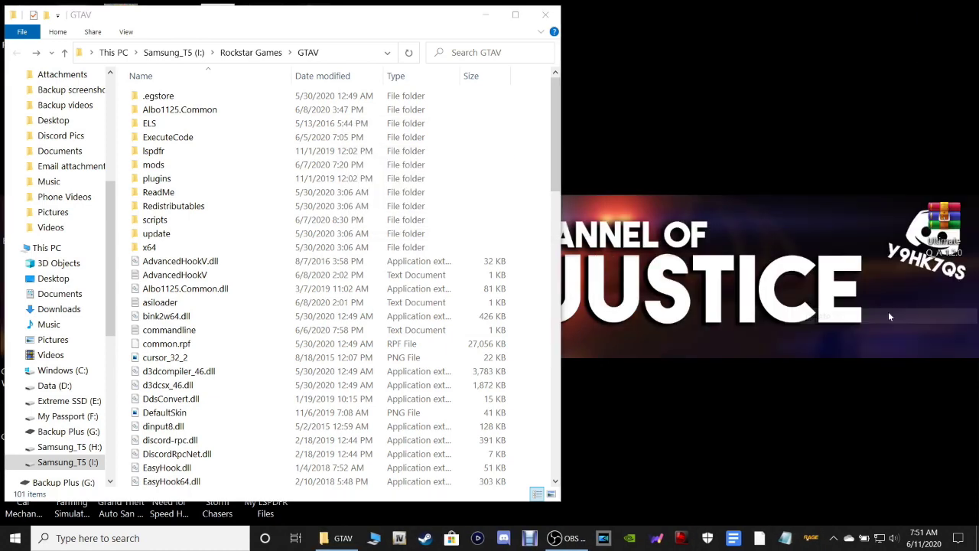
Open the StopThePed configuration file in GTAV's plugins\LSPDFR folder and maximize it for editing
double_click(153, 183)
left_click(154, 95)
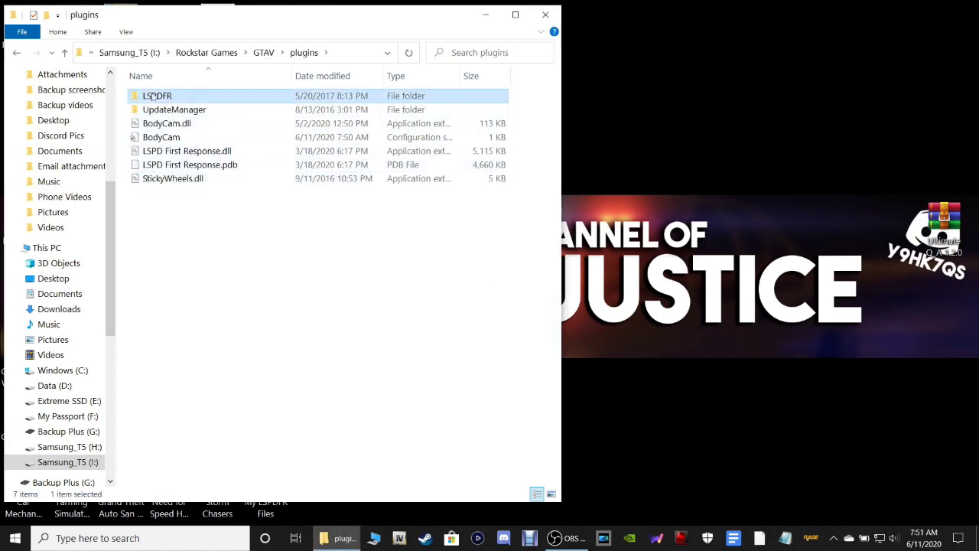
double_click(153, 96)
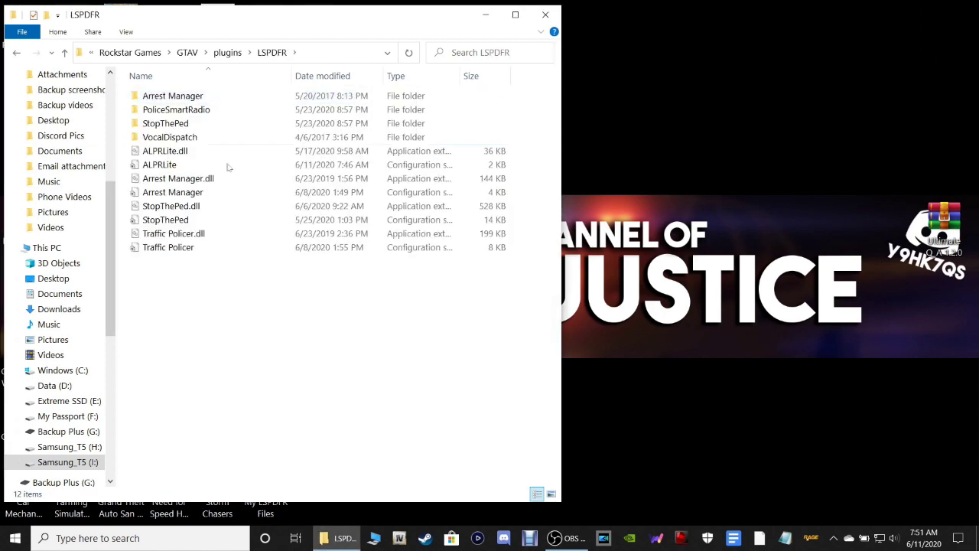
double_click(185, 220)
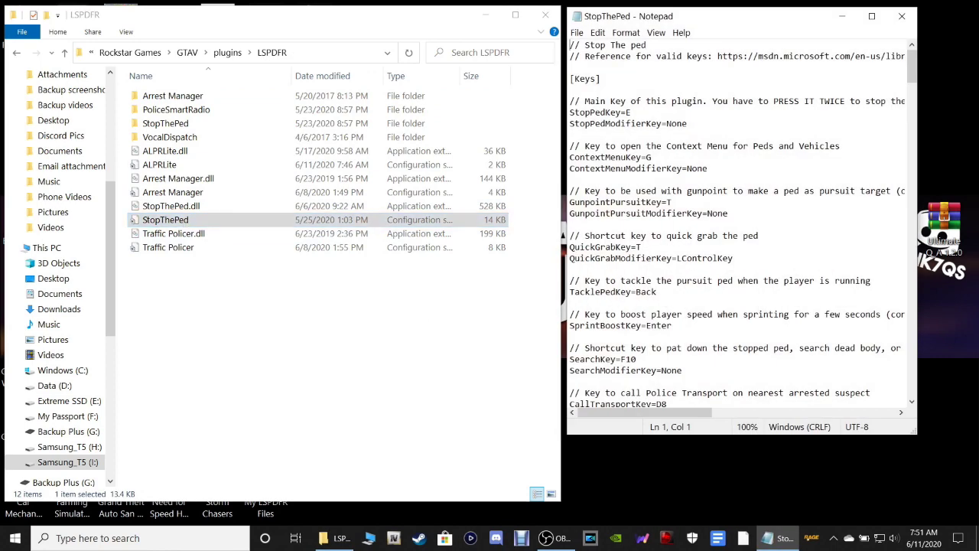
double_click(739, 20)
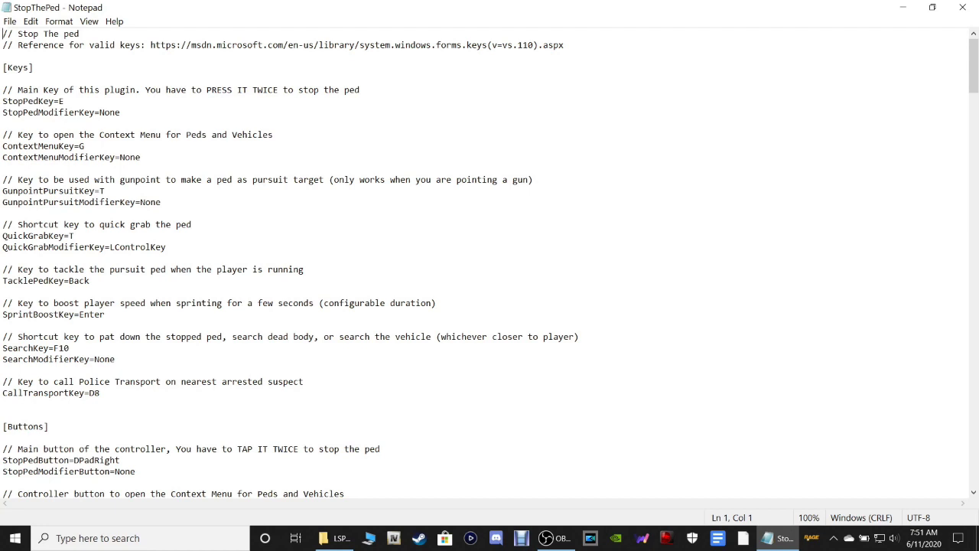
Set SearchKey to F9 in the Keys section of the StopThePed configuration
scroll(489, 263, "down", 2)
scroll(489, 264, "up", 2)
left_click_drag(2, 90, 107, 315)
left_click(116, 359)
mouse_move(68, 347)
left_mouse_down()
mouse_move(3, 347)
mouse_move(59, 347)
left_mouse_up()
type("9")
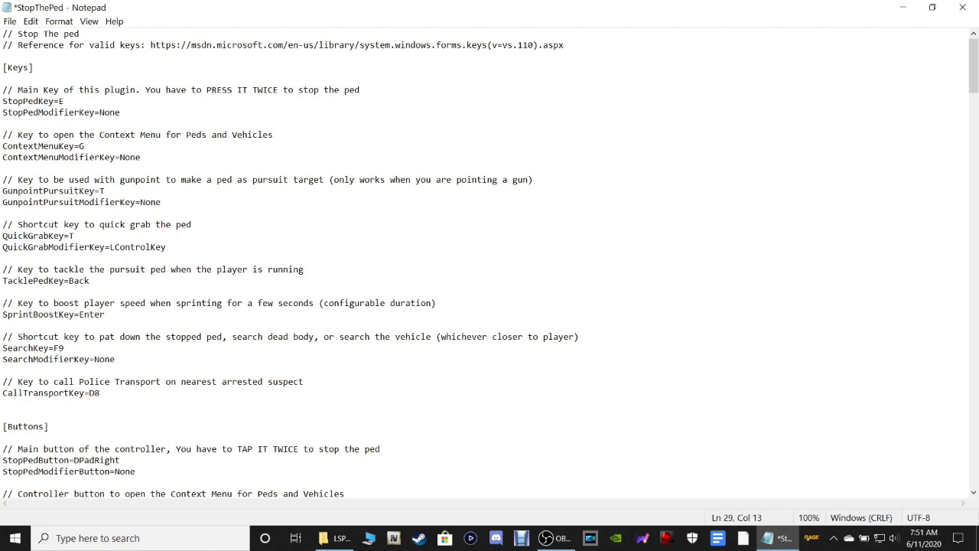
Set CallTransportKey to D9 for calling police transport on the nearest arrested suspect
mouse_move(101, 392)
left_mouse_down()
mouse_move(79, 381)
mouse_move(43, 393)
mouse_move(95, 392)
left_mouse_up()
type("9")
left_click(3, 404)
Set ContextMenuButton to None in the Buttons section for controllers
scroll(490, 264, "down", 6)
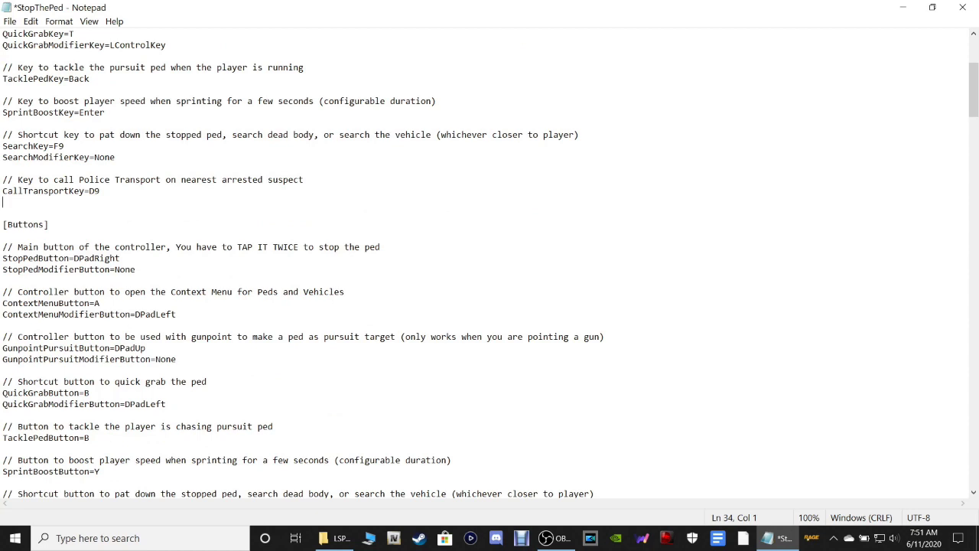
scroll(490, 264, "down", 2)
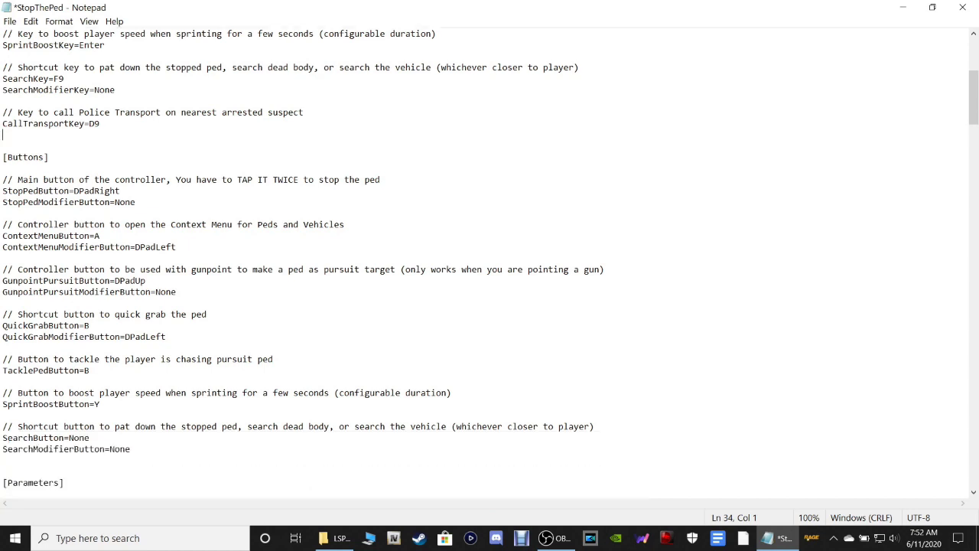
left_click(101, 236)
key("shift+Left")
type("None")
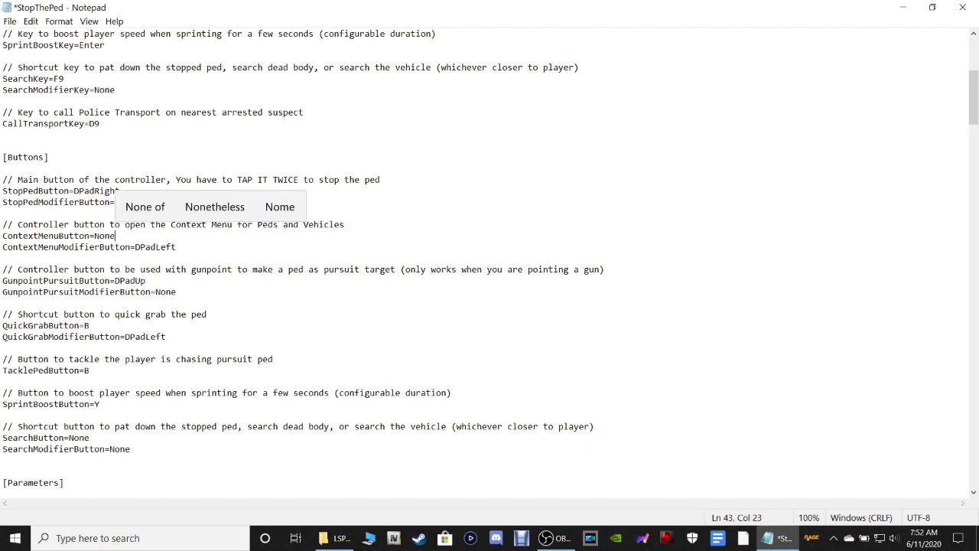
Copy the None value from ContextMenuButton and use it to replace the ContextMenuModifierButton value
key("shift+Left")
key("shift+Left")
key("shift+Left")
key("shift+Left")
key("ctrl+c")
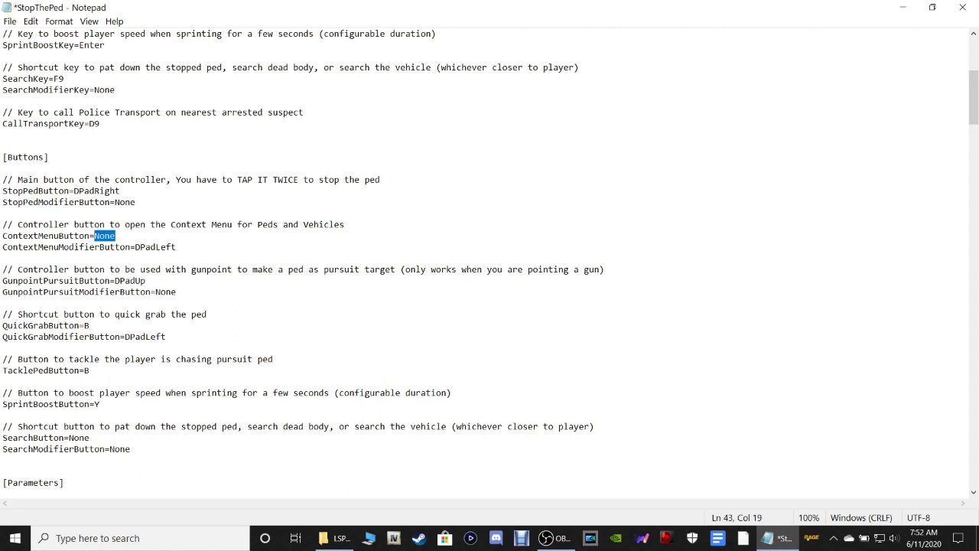
key("Down")
key("End")
key("shift+Left")
key("shift+Left")
key("shift+Left")
key("shift+Left")
key("shift+Left")
key("shift+Left")
key("shift+Left")
key("shift+Left")
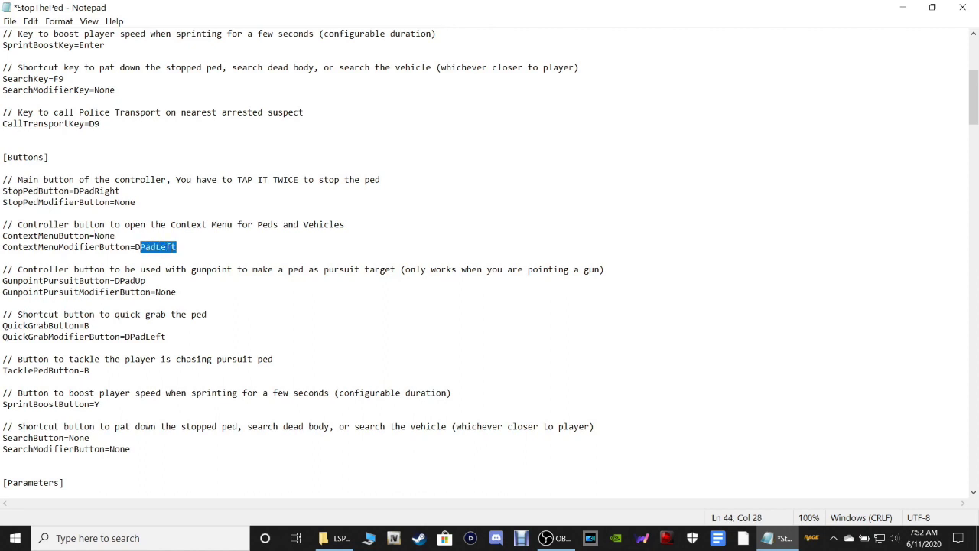
key("ctrl+v")
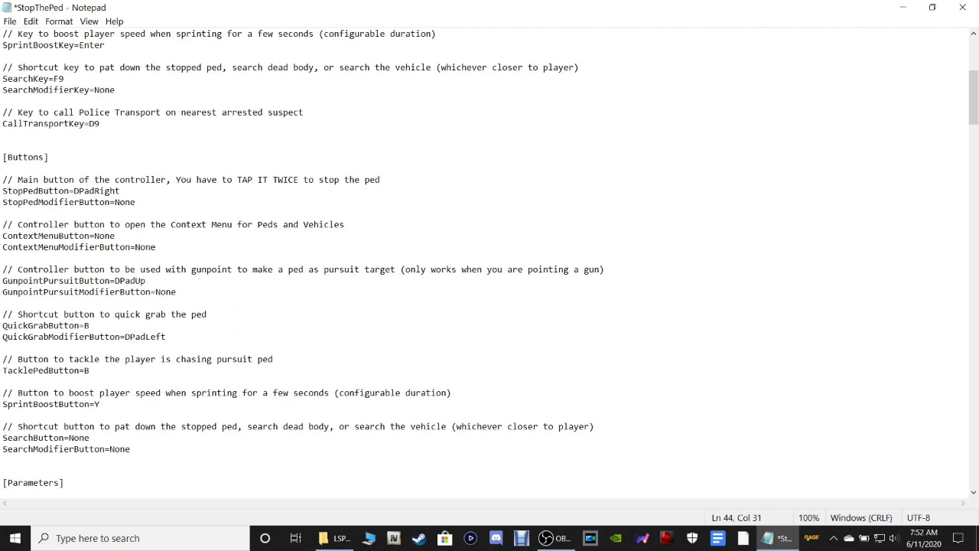
Set both QuickGrabButton and QuickGrabModifierButton to None
scroll(489, 258, "down", 2)
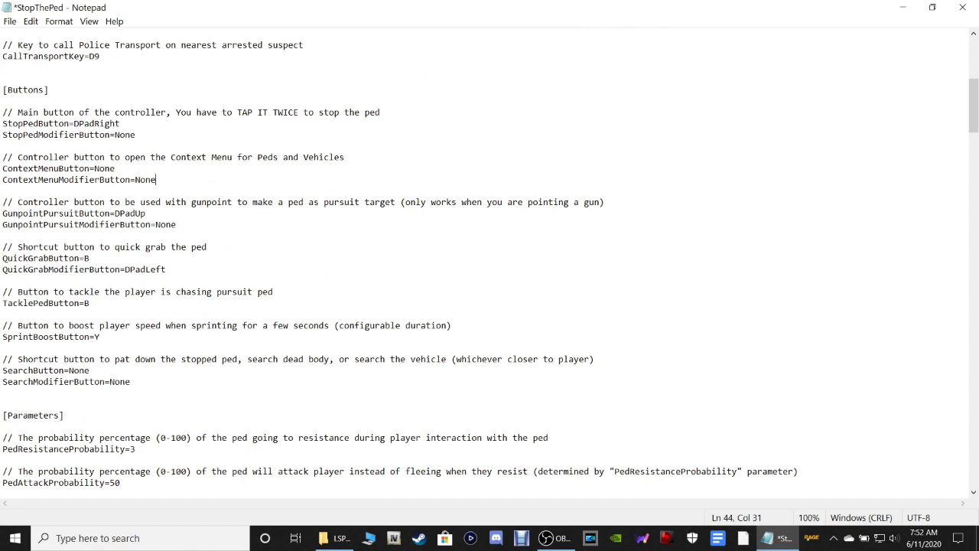
scroll(490, 259, "down", 1)
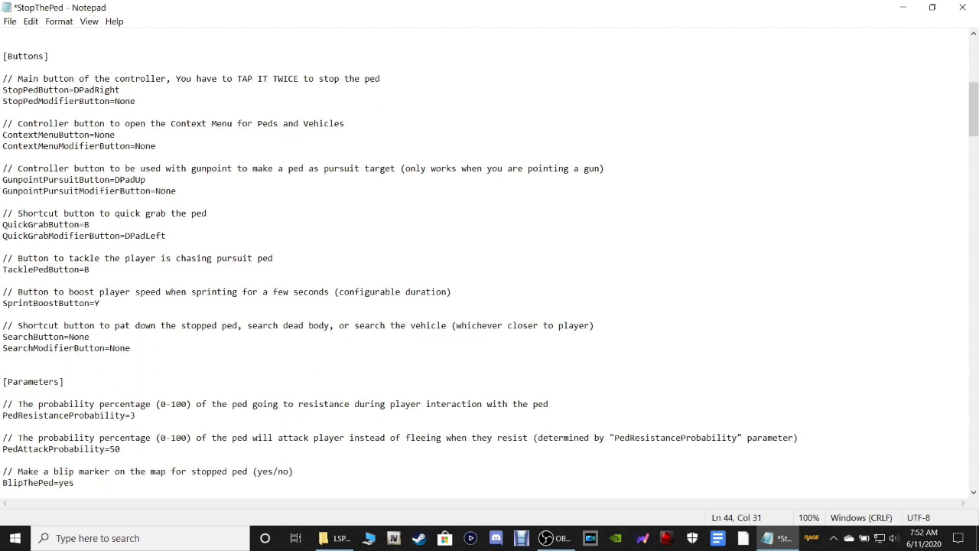
left_click_drag(90, 224, 84, 225)
type("None")
left_click_drag(166, 235, 125, 236)
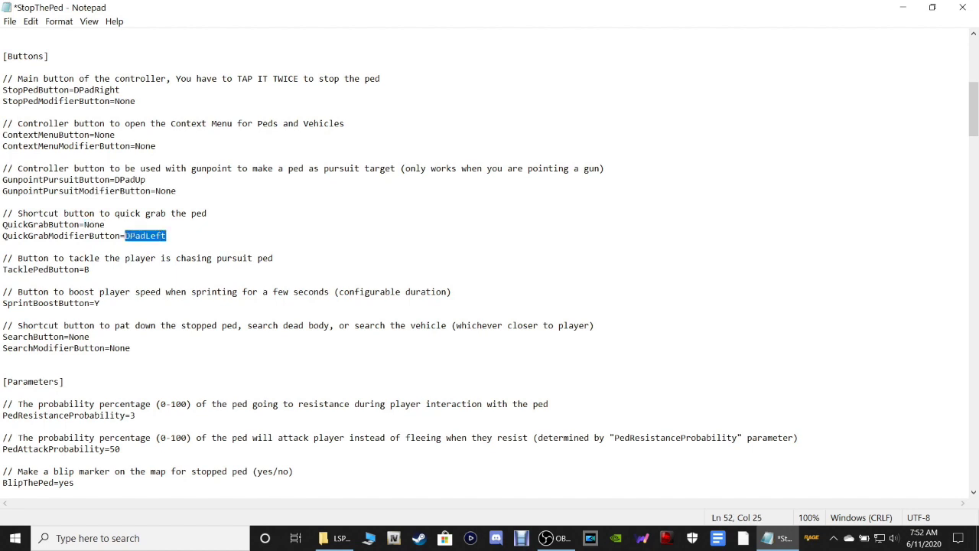
type("None")
Set TacklePedButton to X and SprintBoostButton to A in the controller buttons
left_click_drag(90, 269, 84, 270)
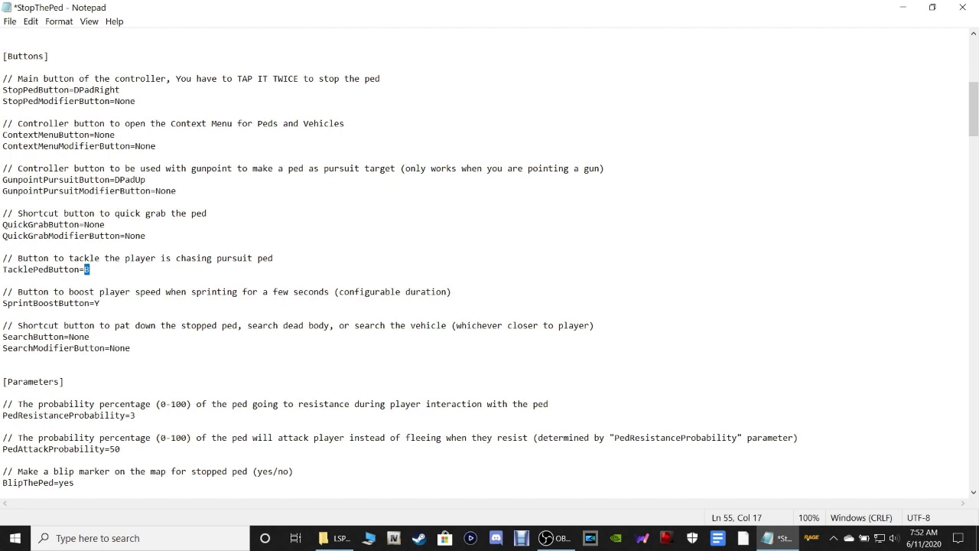
type("X")
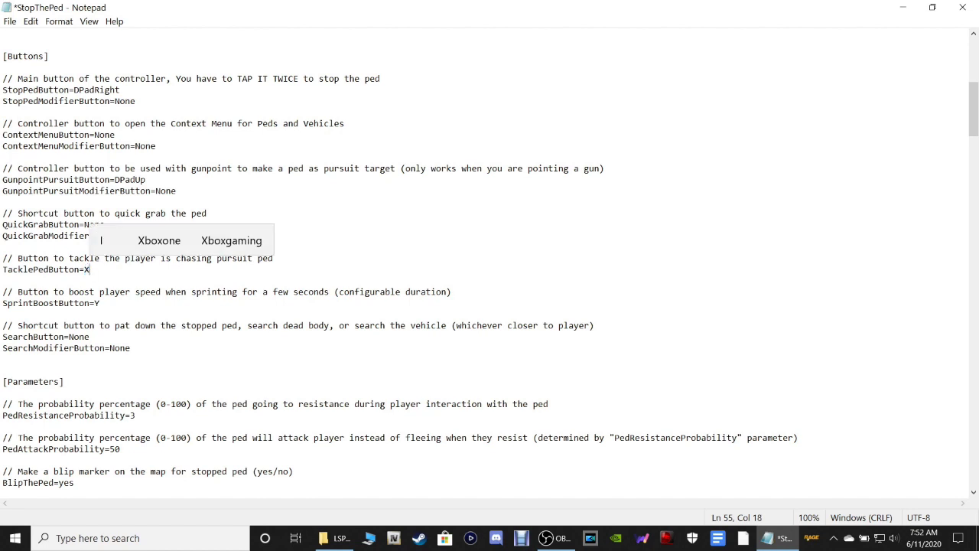
left_click_drag(100, 303, 95, 303)
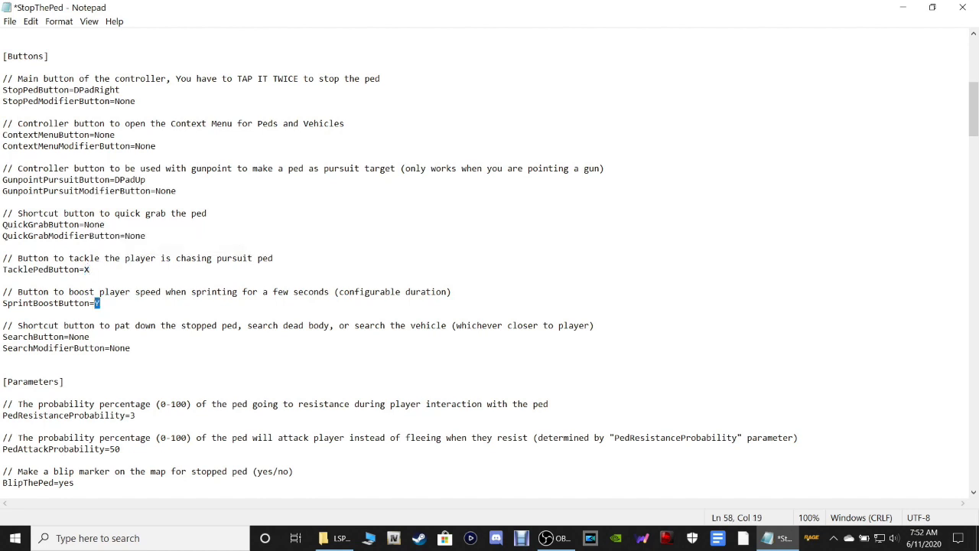
mouse_move(94, 303)
left_mouse_down()
mouse_move(59, 303)
mouse_move(79, 303)
left_mouse_up()
left_click(3, 313)
key("Right")
key("shift+Left")
type("A")
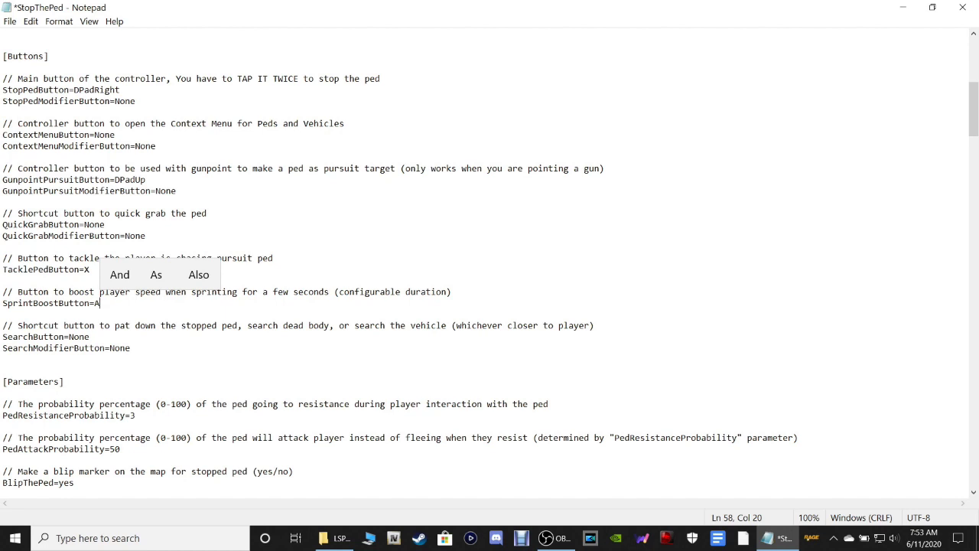
left_click(131, 348)
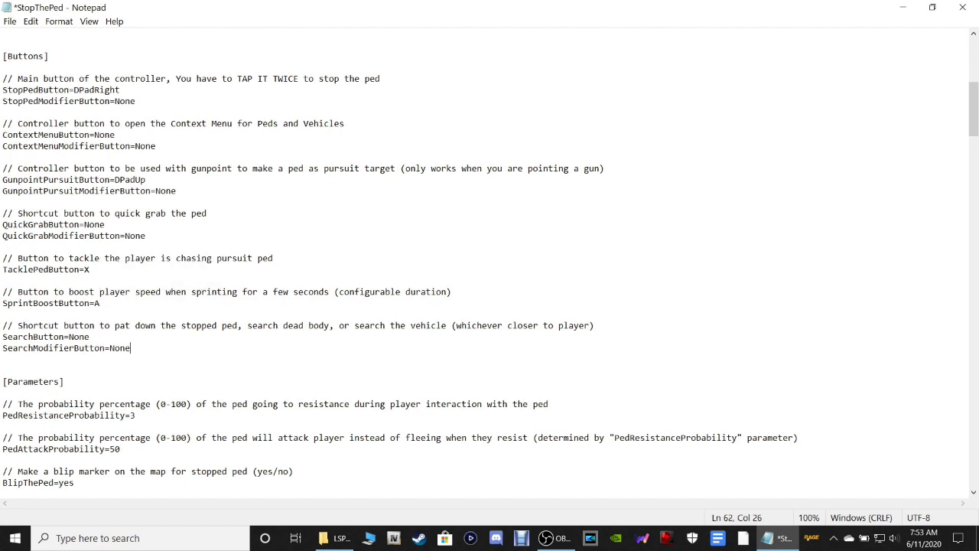
Review the probability, search, breathalyzer, escort and other options in the Parameters section, down to the RealisticWeaponSystem section
scroll(490, 264, "down", 3)
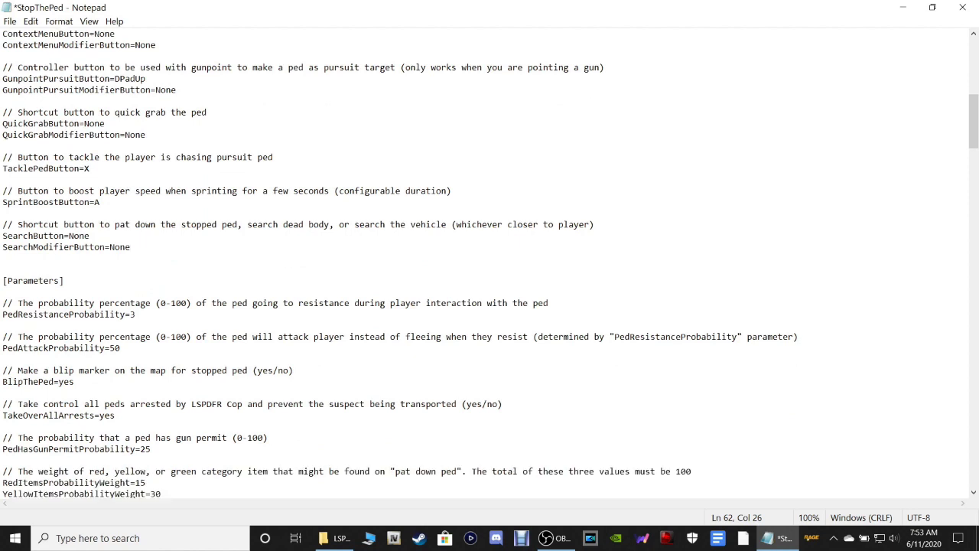
scroll(490, 264, "down", 4)
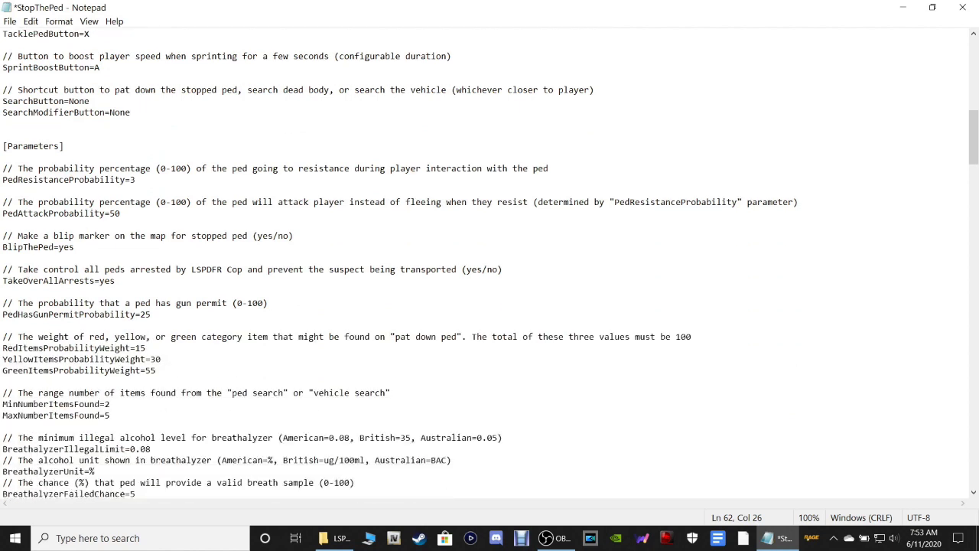
scroll(490, 264, "down", 2)
scroll(490, 264, "down", 1)
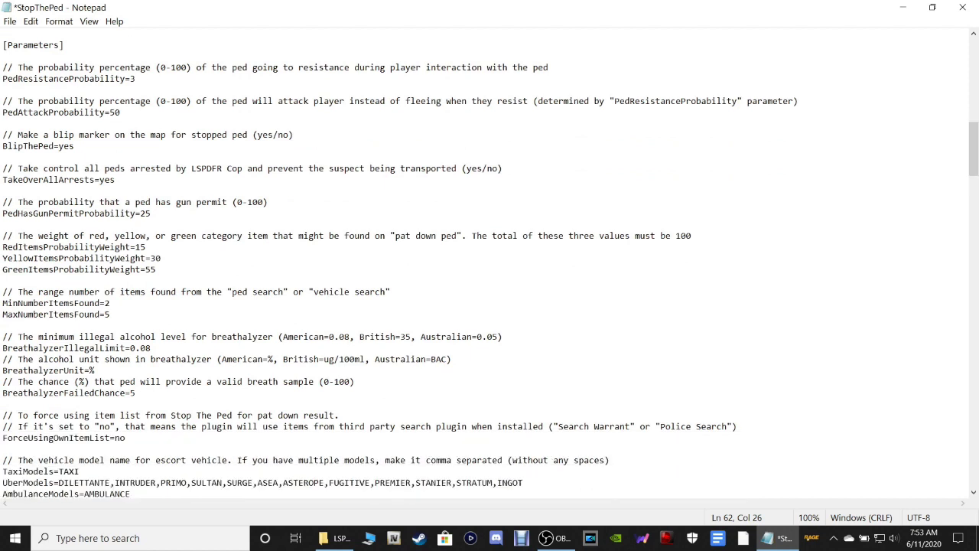
scroll(489, 264, "down", 4)
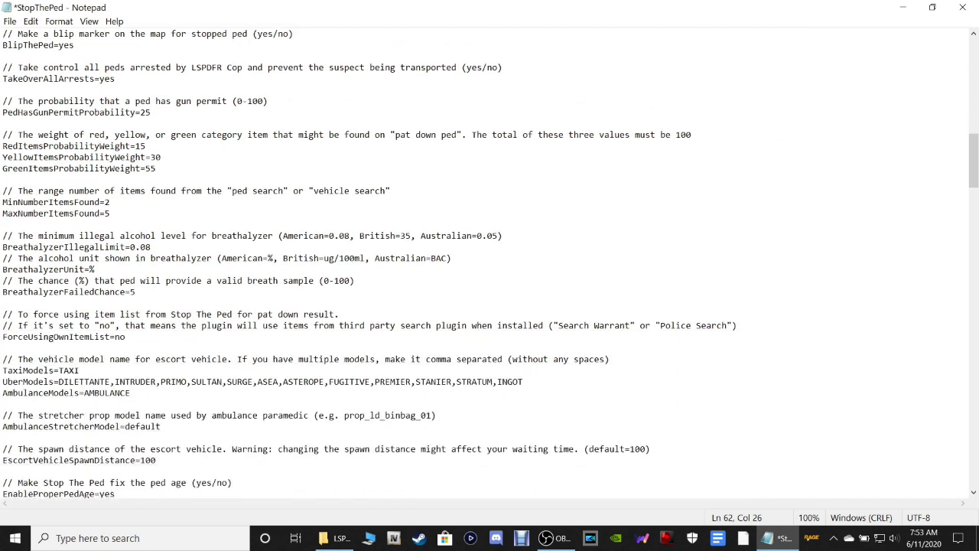
scroll(490, 264, "down", 4)
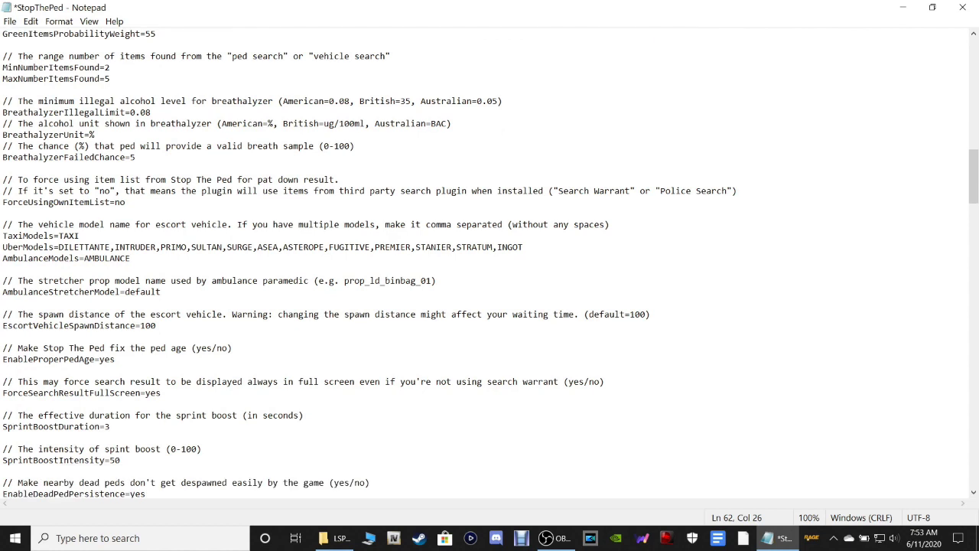
scroll(489, 264, "down", 5)
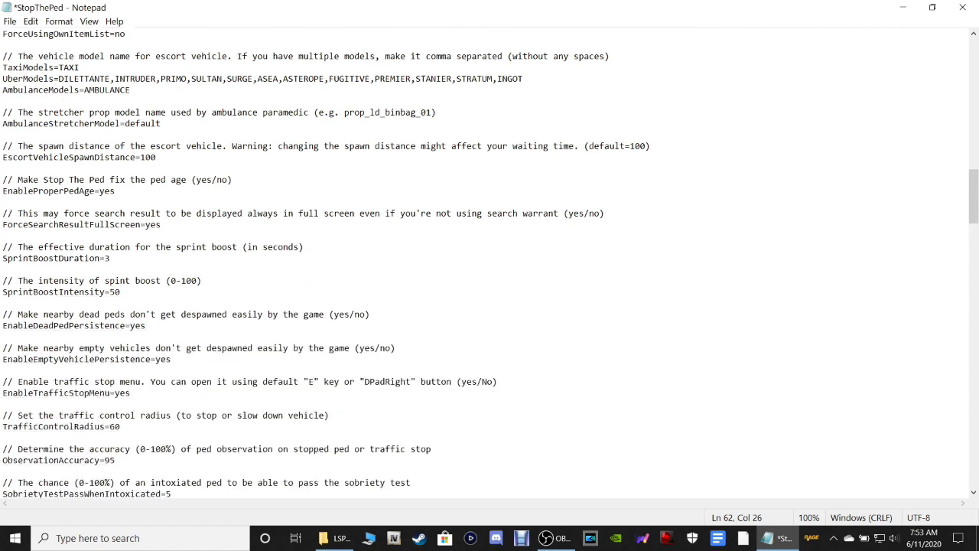
scroll(489, 264, "down", 4)
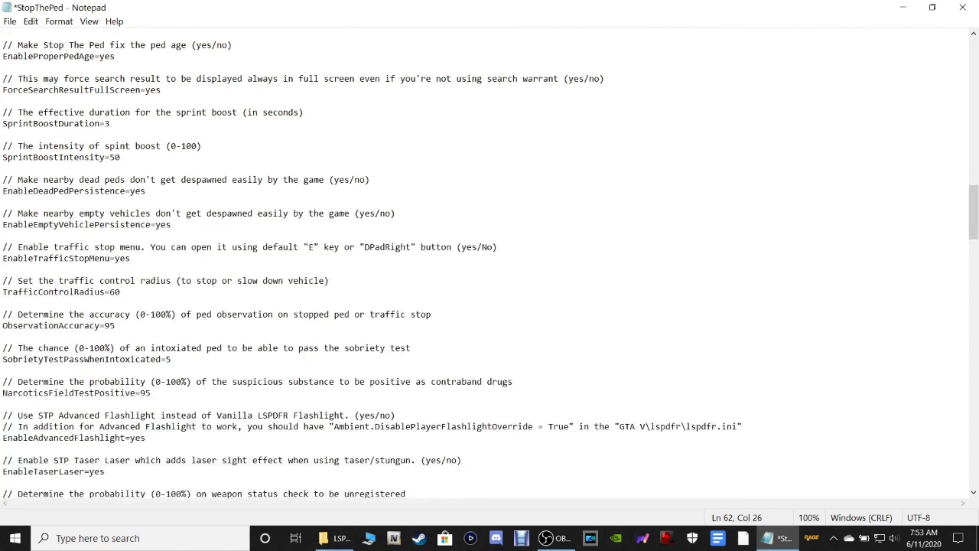
scroll(489, 264, "down", 6)
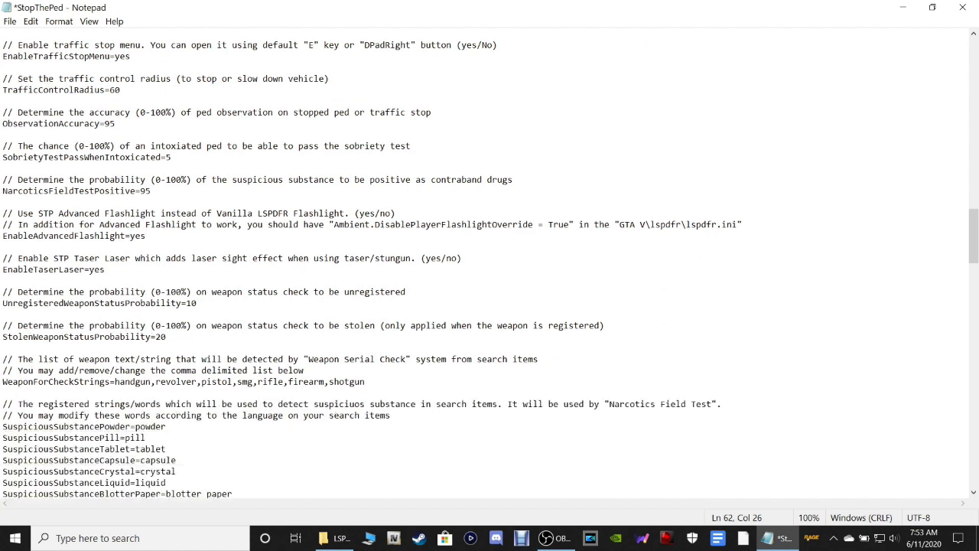
scroll(490, 264, "down", 5)
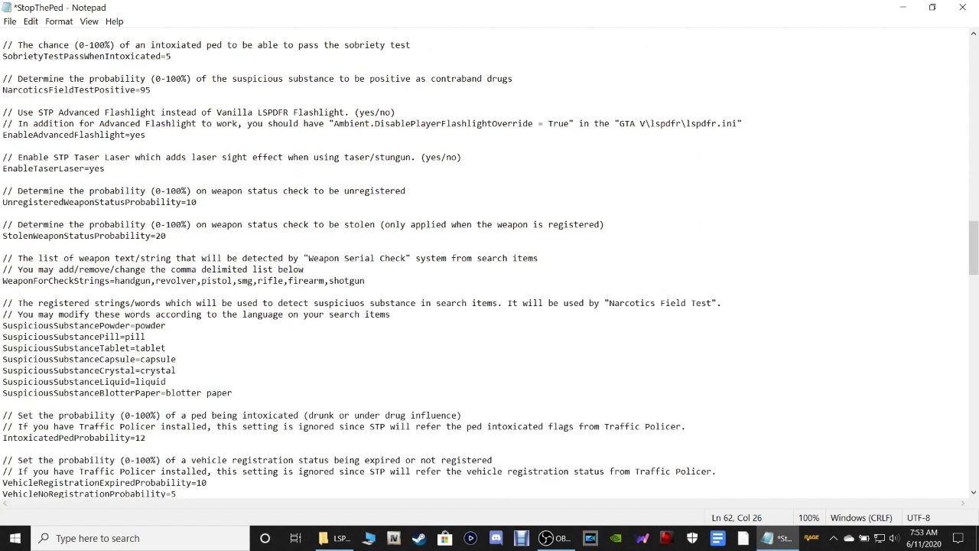
scroll(490, 264, "down", 3)
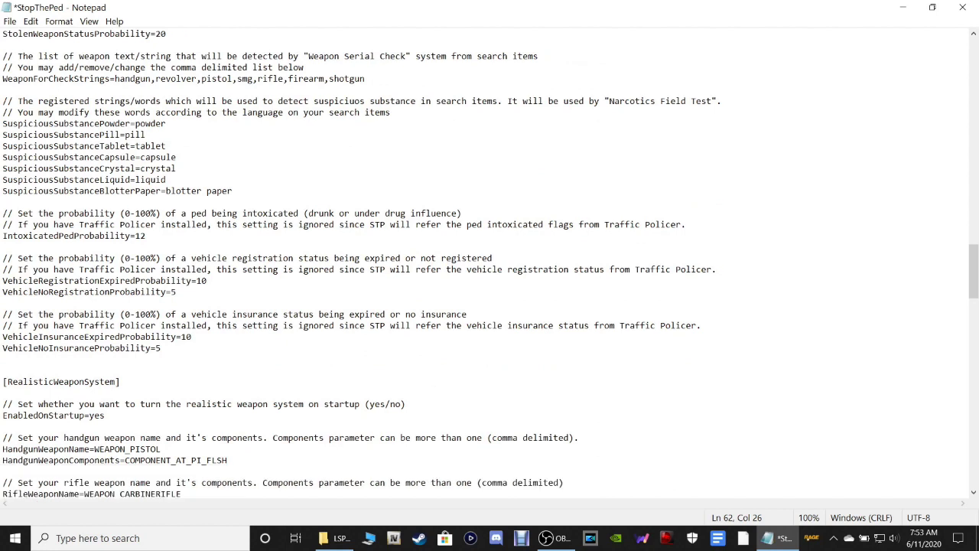
scroll(490, 264, "down", 2)
scroll(490, 264, "down", 2)
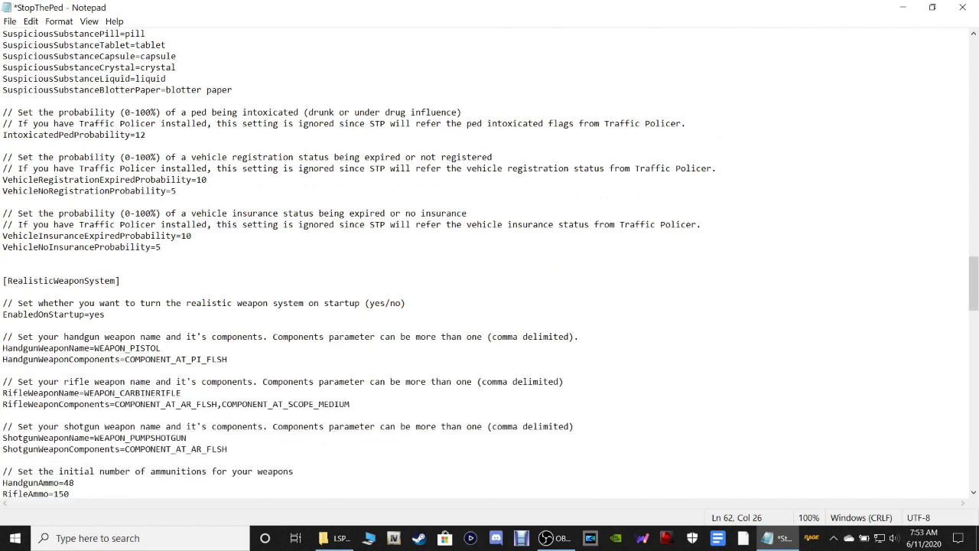
Set EnabledOnStartup to no in the RealisticWeaponSystem section
left_click(120, 247)
key("shift+Home")
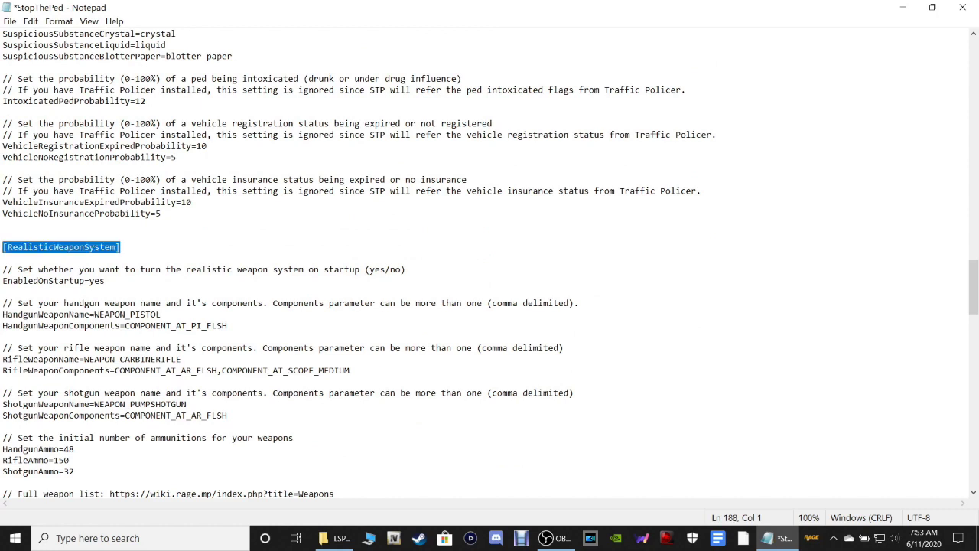
key("Down")
key("Down")
key("Down")
key("End")
key("shift+Left")
key("shift+Left")
key("shift+Left")
key("shift+Left")
key("shift+Left")
key("shift+Left")
key("shift+Left")
key("shift+Left")
key("shift+Left")
key("shift+Left")
key("shift+Left")
key("shift+Left")
key("shift+Left")
key("shift+Left")
key("shift+Left")
key("shift+Left")
key("shift+Left")
key("shift+Left")
key("shift+Left")
key("shift+Left")
key("shift+Right")
key("shift+Right")
key("shift+Right")
key("shift+Right")
key("shift+Right")
key("shift+Right")
key("shift+Right")
key("shift+Right")
key("shift+Right")
key("shift+Right")
key("shift+Right")
key("shift+Right")
key("shift+Right")
key("shift+Right")
key("shift+Right")
key("shift+Right")
key("shift+Right")
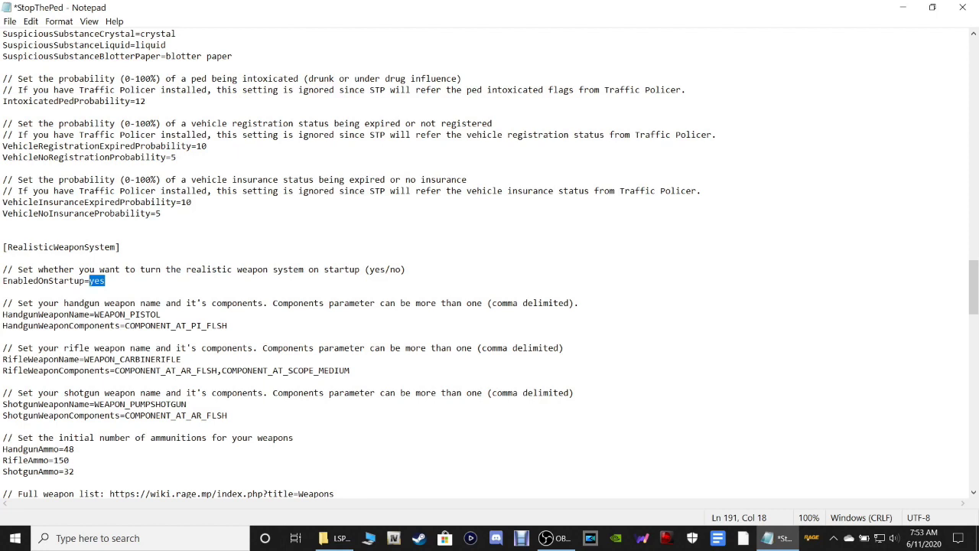
type("no")
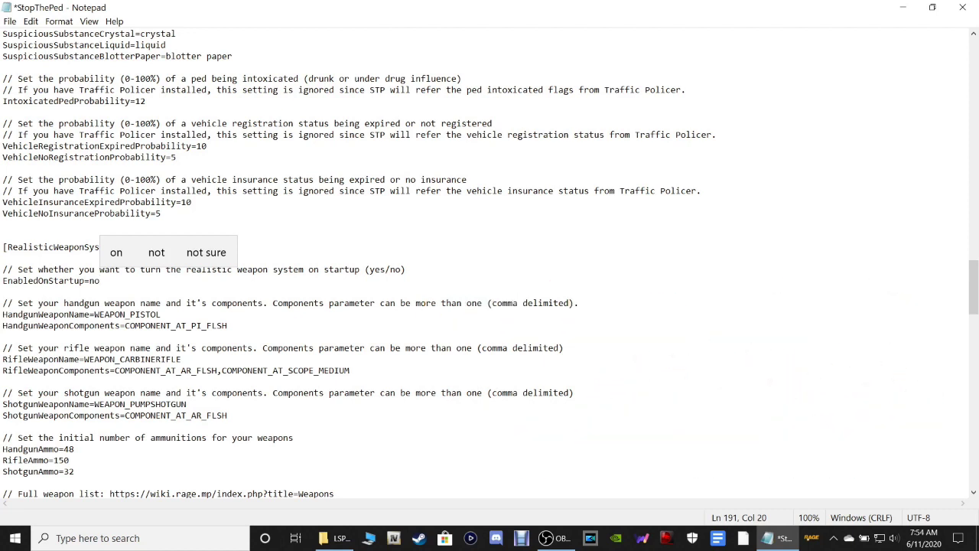
left_click(227, 325)
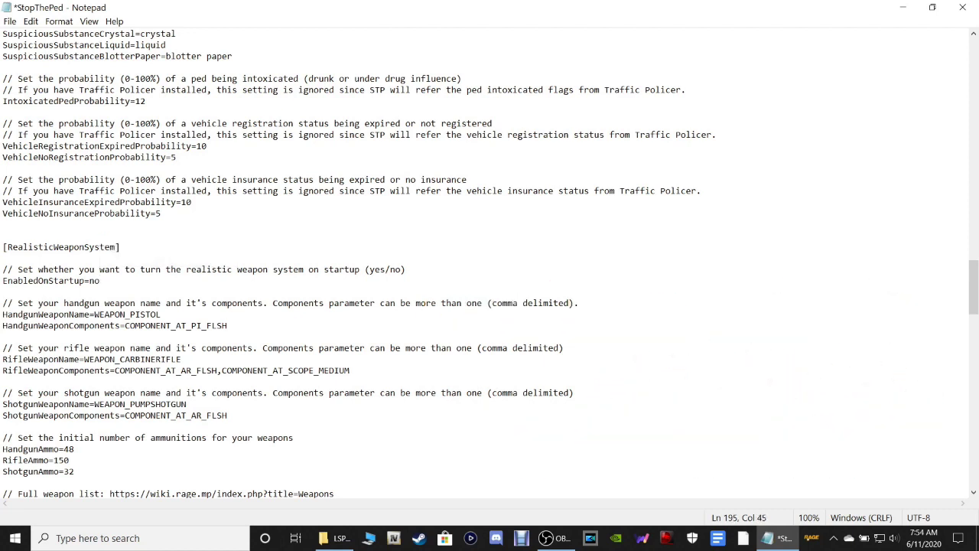
Review the weapon, ammunition and PrisonerTransport settings down to the prisoner transport siren options
scroll(490, 264, "down", 4)
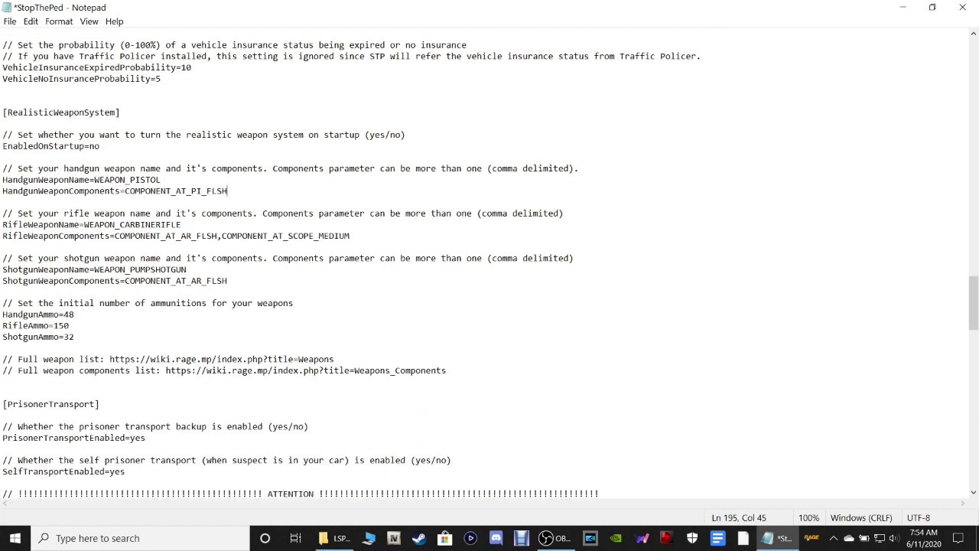
scroll(489, 264, "down", 1)
scroll(489, 264, "down", 1)
scroll(490, 264, "down", 2)
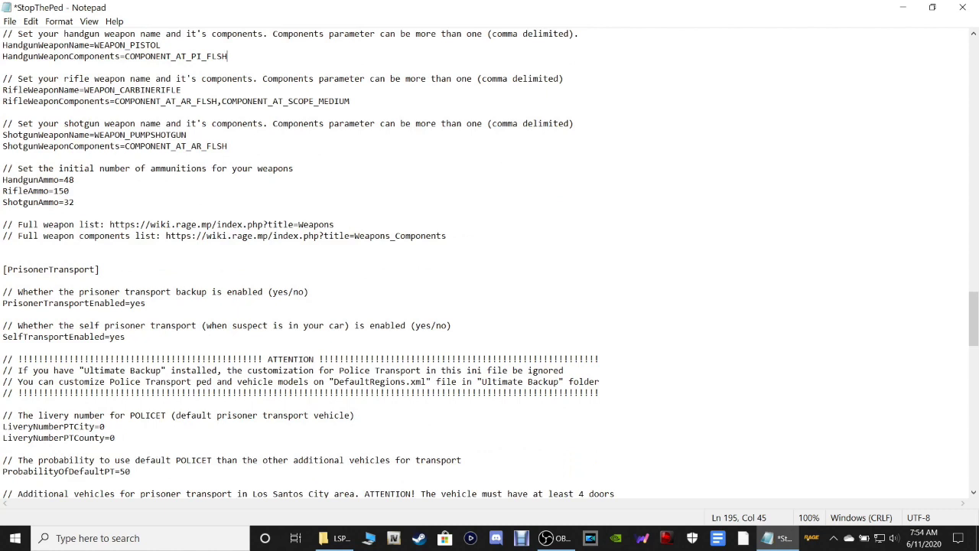
scroll(490, 264, "down", 1)
scroll(489, 264, "down", 1)
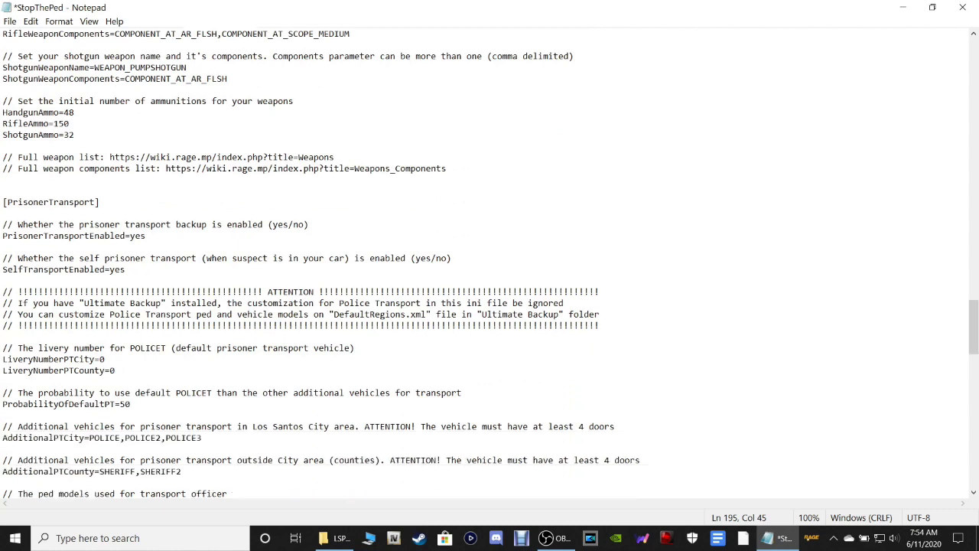
scroll(489, 264, "down", 4)
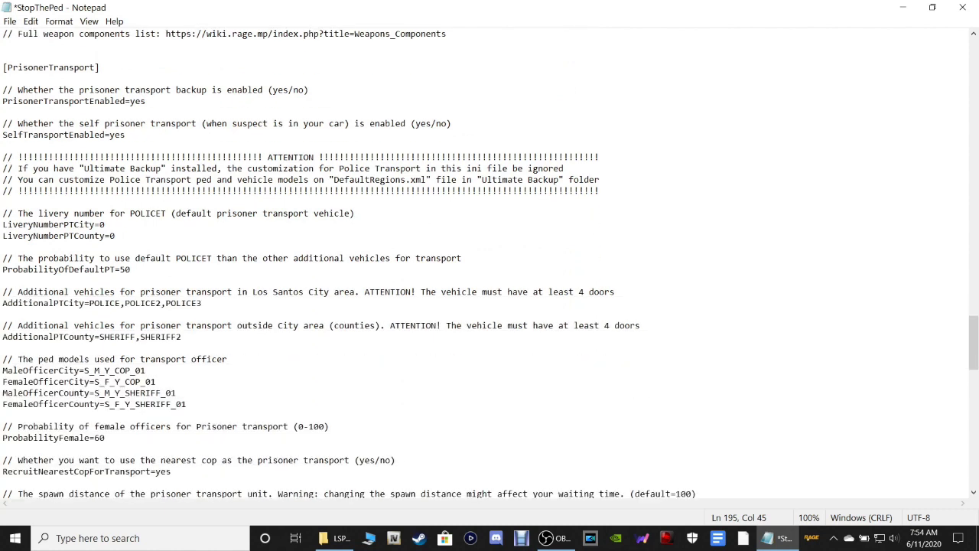
scroll(490, 264, "down", 1)
scroll(490, 264, "down", 2)
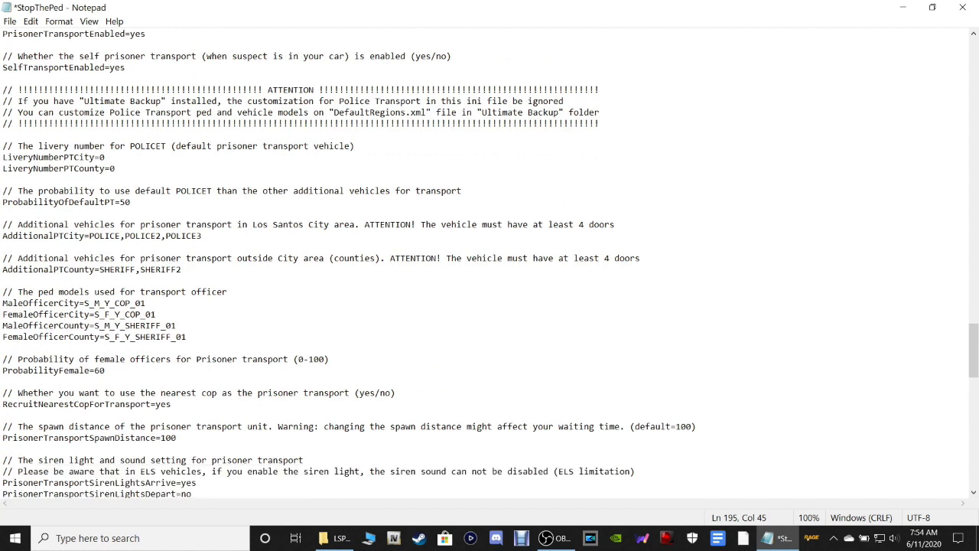
scroll(490, 264, "down", 2)
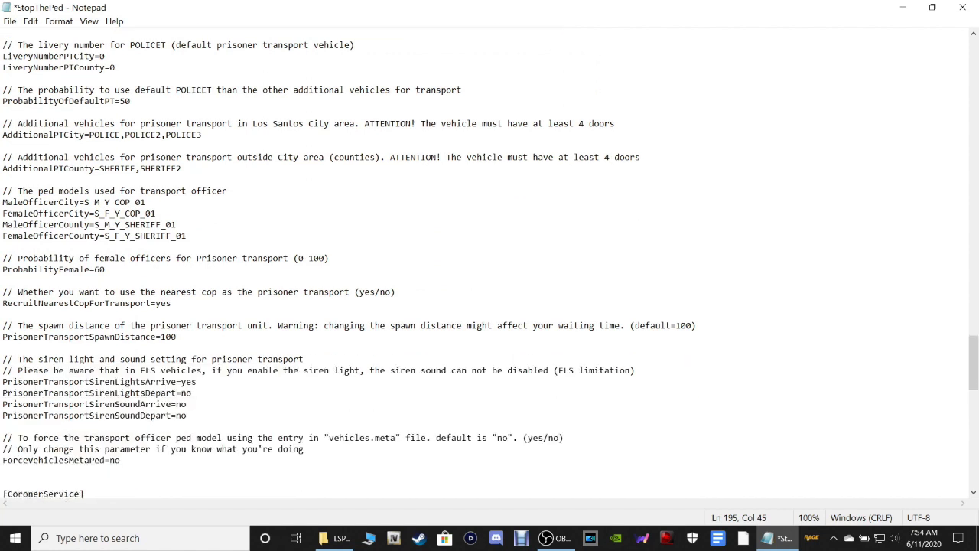
scroll(490, 264, "down", 1)
scroll(489, 263, "down", 1)
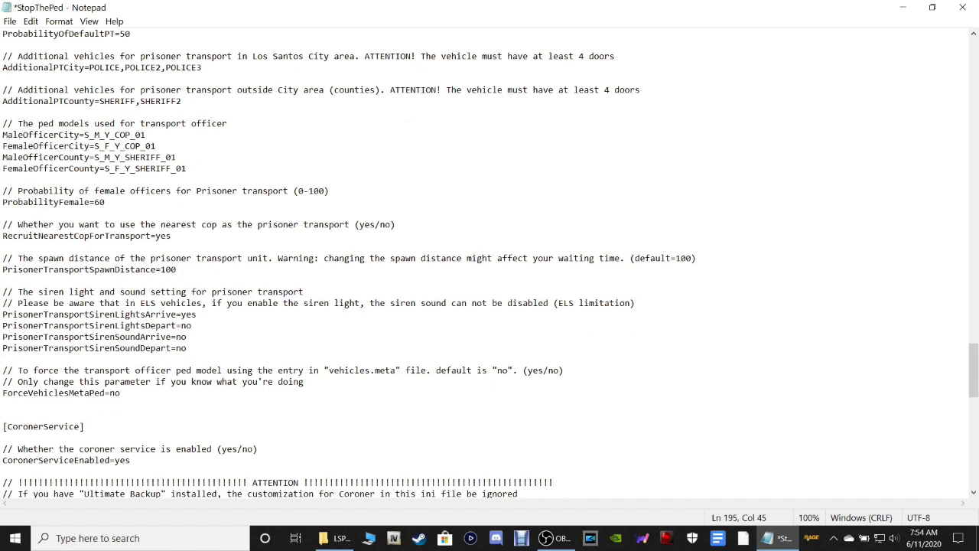
Set PrisonerTransportSirenLightsDepart to yes
left_click_drag(197, 315, 44, 314)
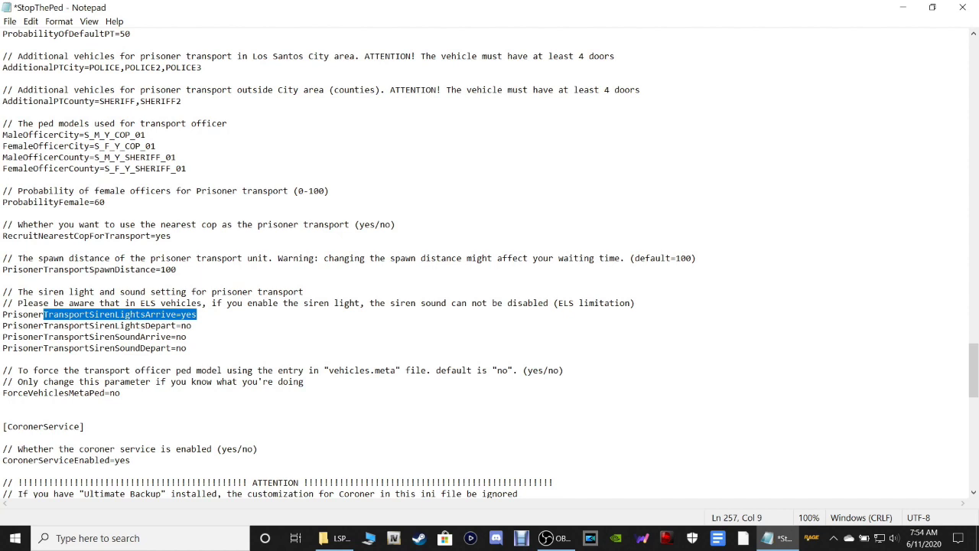
left_click(196, 315)
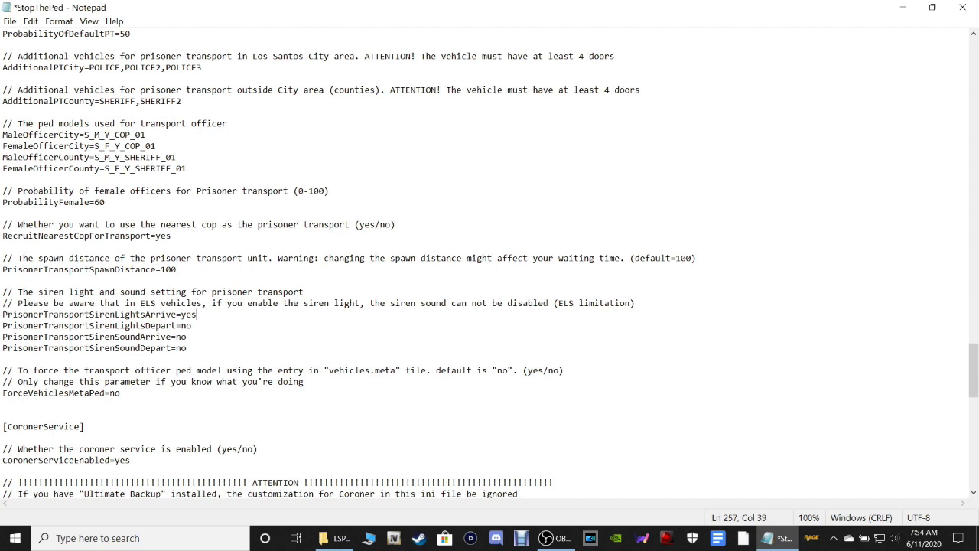
key("shift+Left")
key("shift+Left")
type("yes")
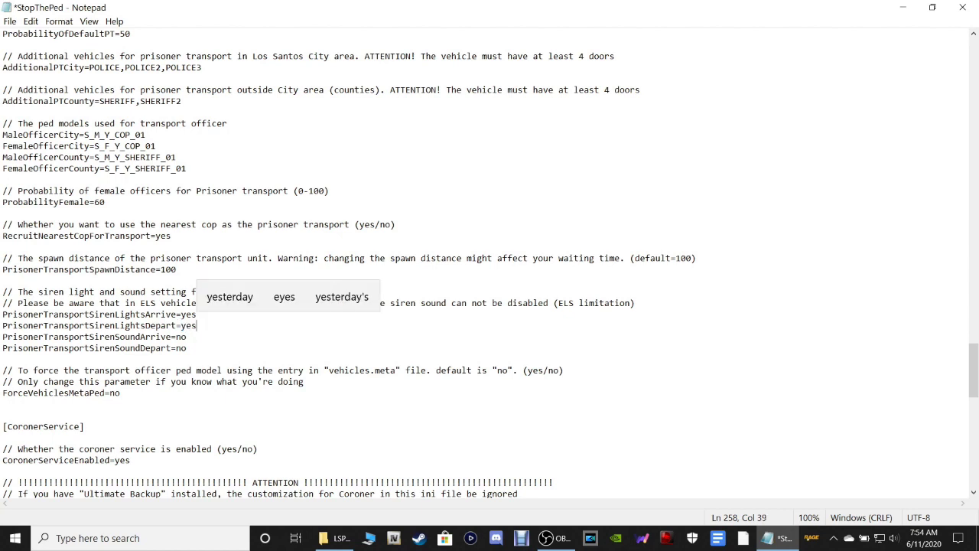
Check the prisoner transport siren sound settings for arrival and departure
key("Down")
key("shift+Left")
key("shift+Left")
key("shift+Left")
key("shift+Left")
key("shift+Left")
key("shift+Left")
key("shift+Left")
key("shift+Left")
key("shift+Left")
key("Right")
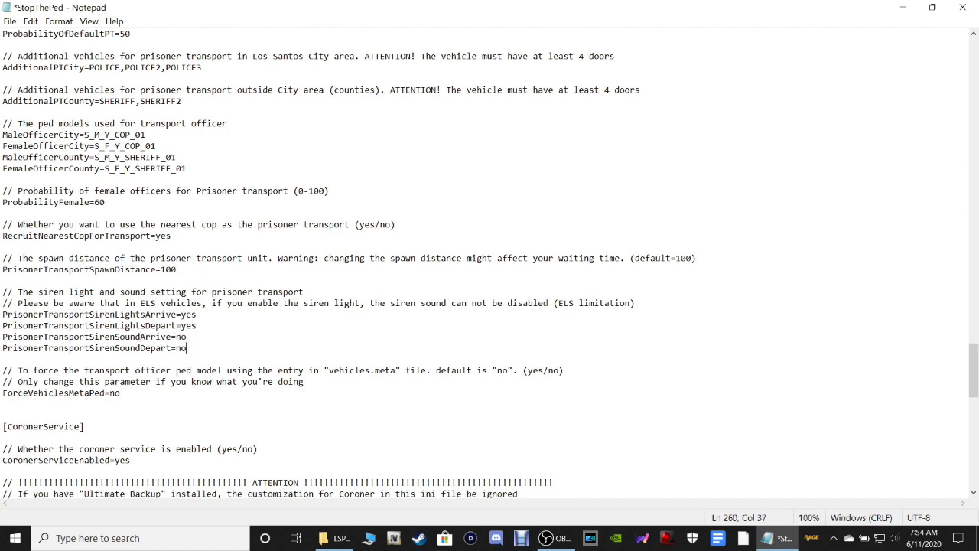
key("Down")
Review the CoronerService, TowService, InsuranceService and AnimalControlService sections through to the end of the file
scroll(490, 263, "down", 2)
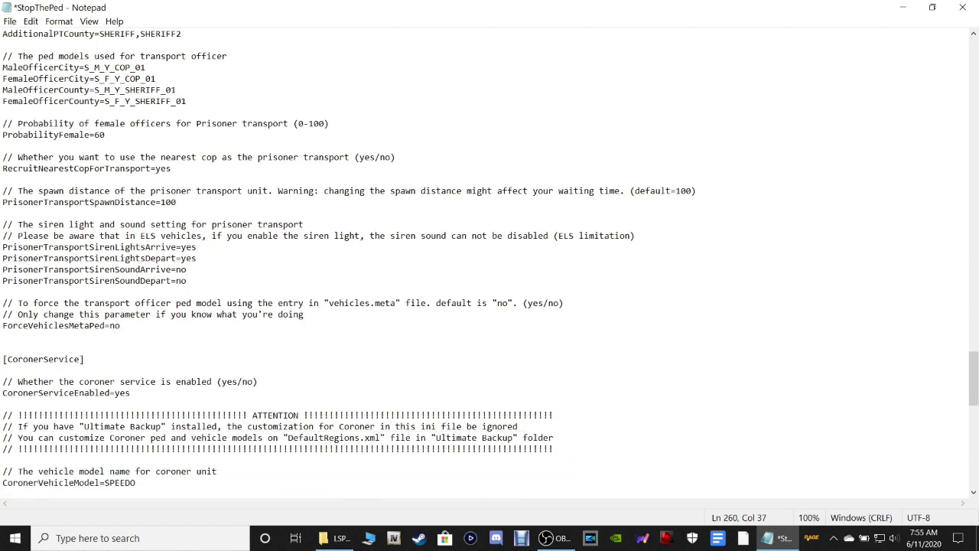
scroll(490, 263, "down", 1)
scroll(490, 263, "down", 5)
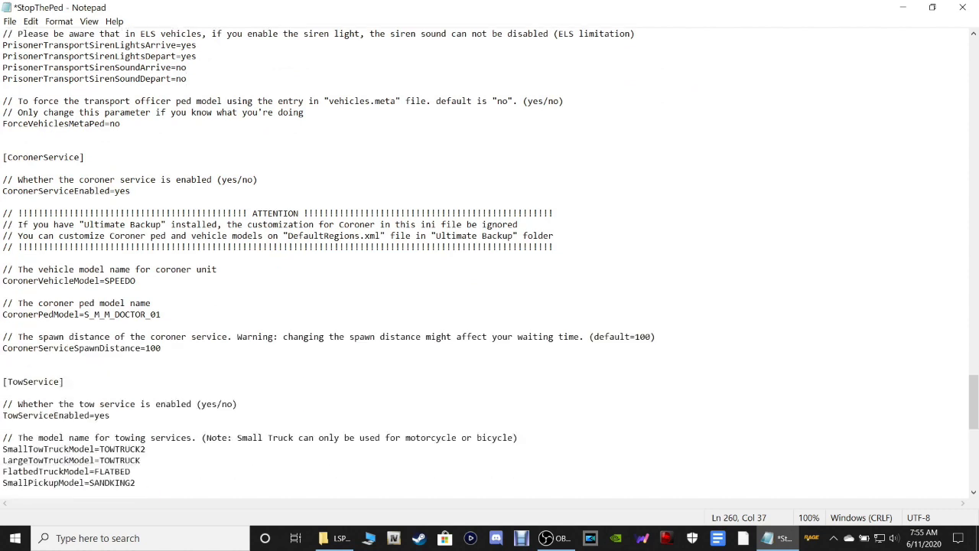
scroll(490, 263, "down", 10)
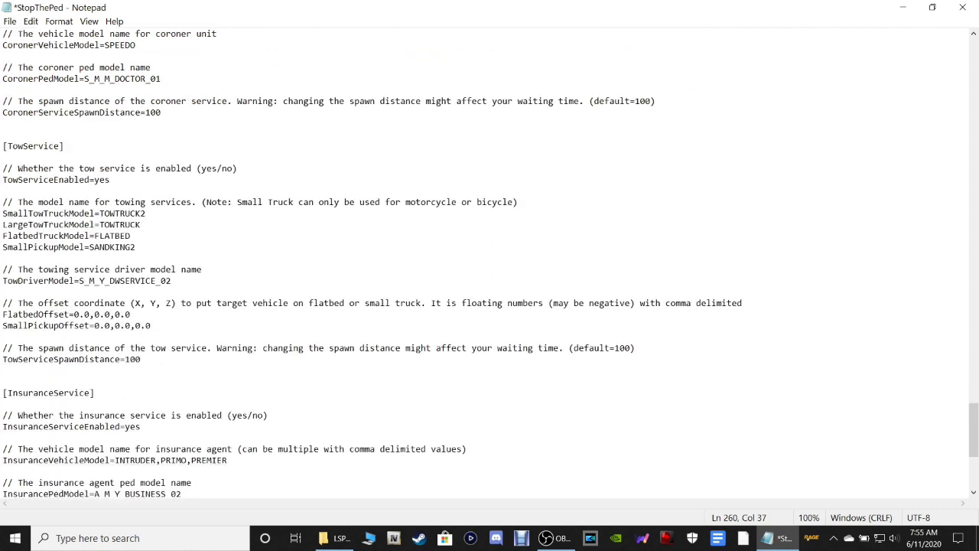
scroll(489, 263, "down", 5)
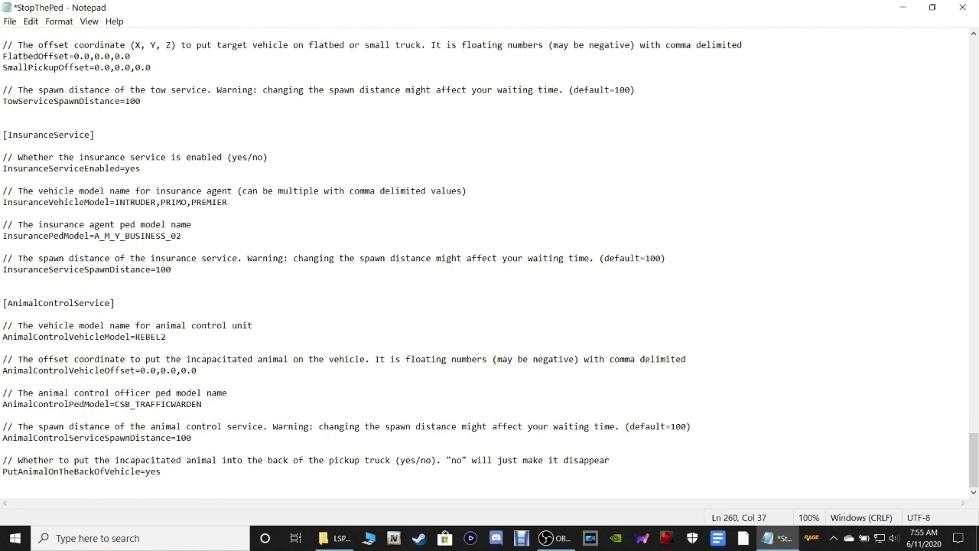
Save and close the StopThePed configuration file, and go back to the main GTAV folder
left_click_drag(570, 13, 765, 25)
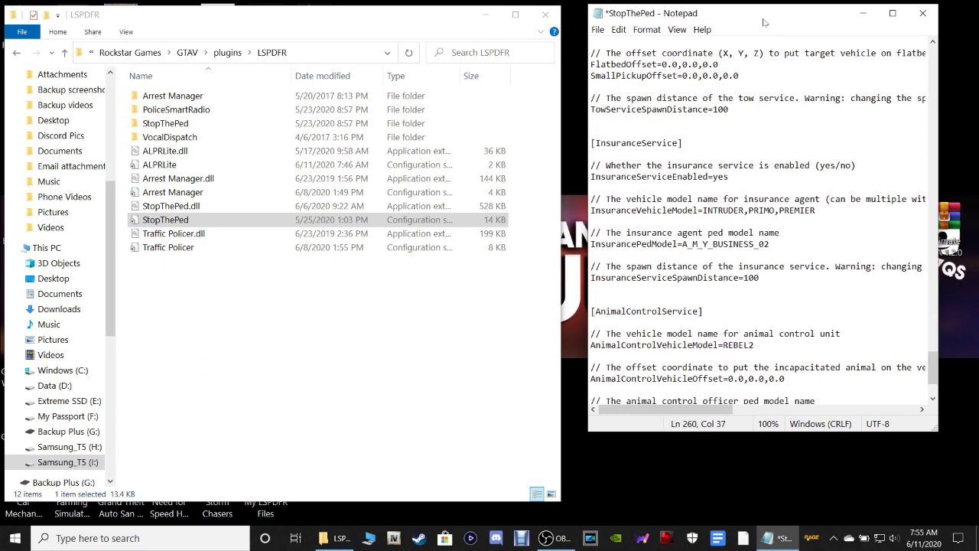
left_click(597, 29)
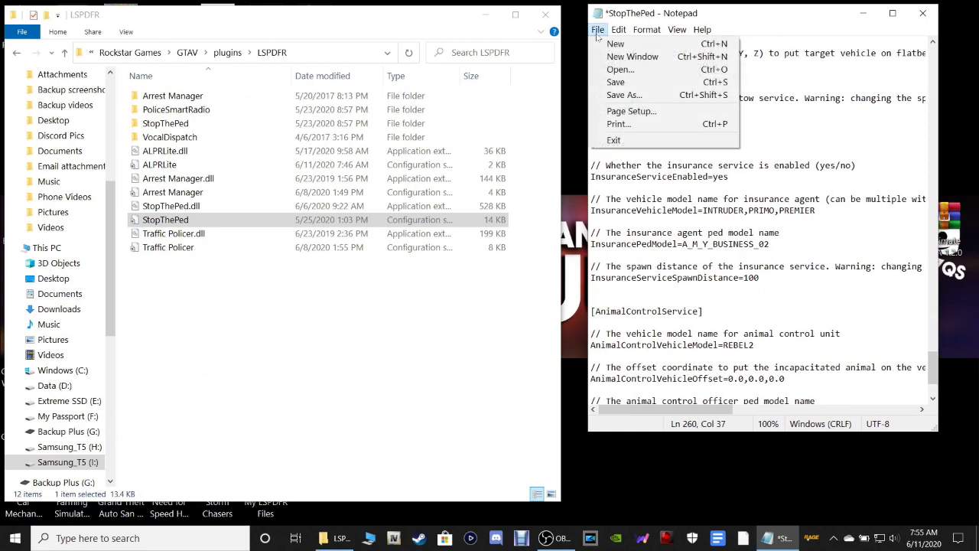
left_click(612, 81)
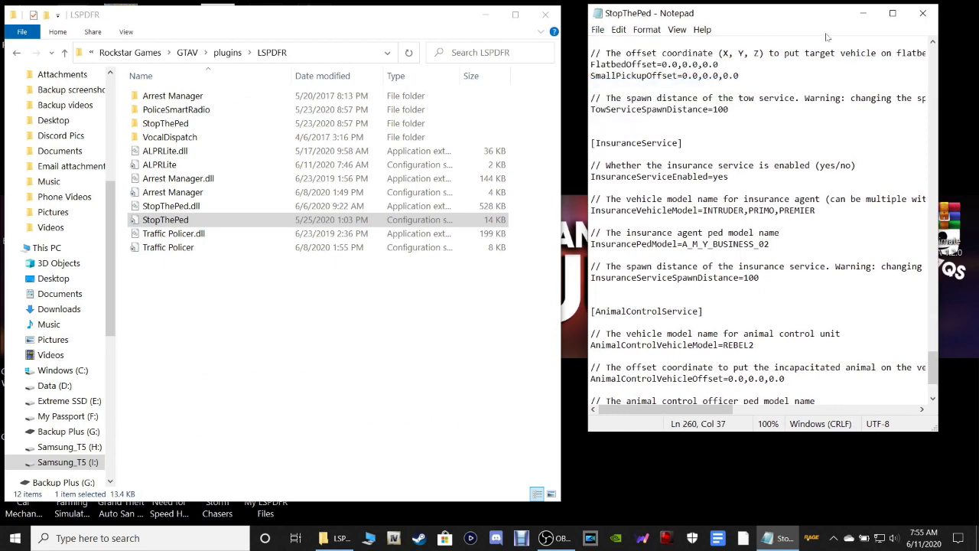
left_click(918, 14)
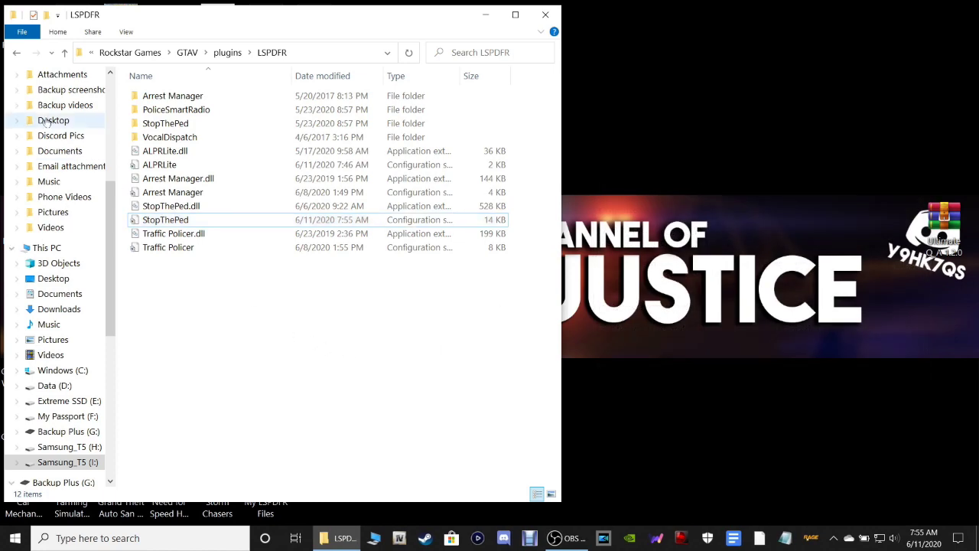
left_click(16, 52)
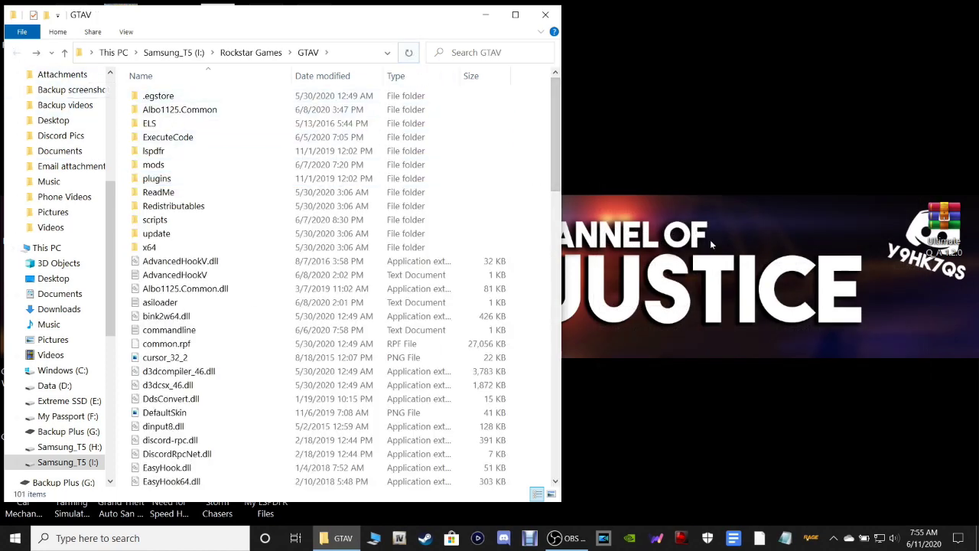
Move the Ultimate Q_A 1.2.0 archive to the desktop's upper corner and open the StopThePed folder inside plugins, LSPDFR
left_click_drag(943, 233, 943, 34)
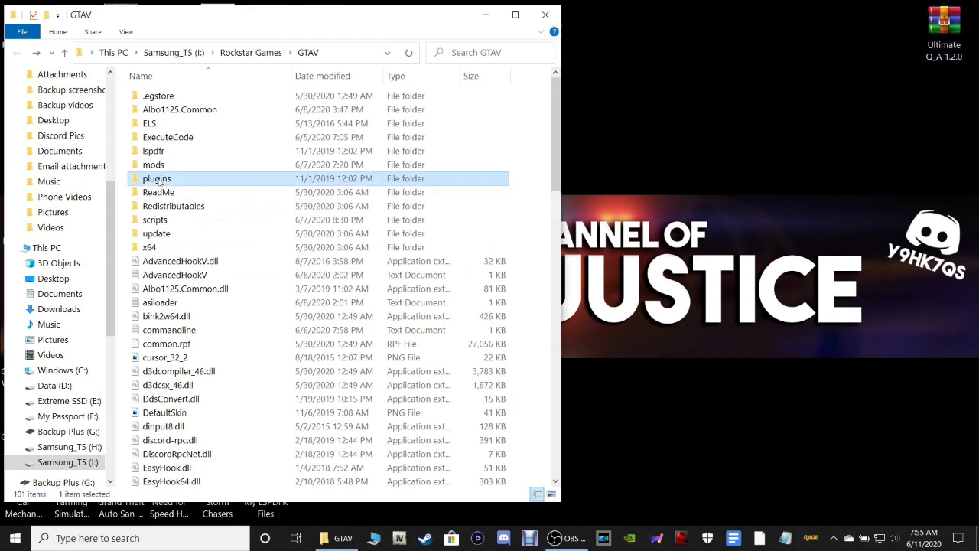
double_click(158, 181)
left_click(156, 97)
double_click(157, 98)
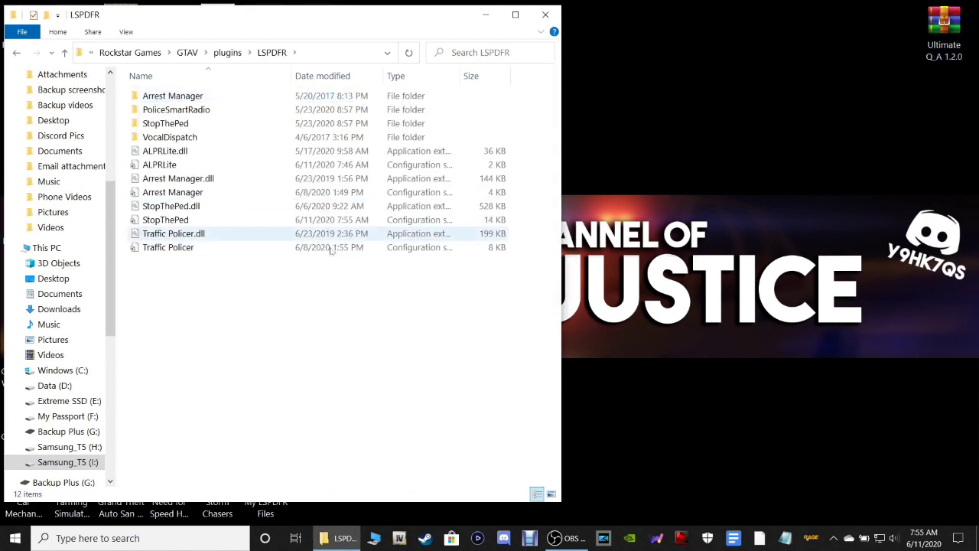
left_click(158, 124)
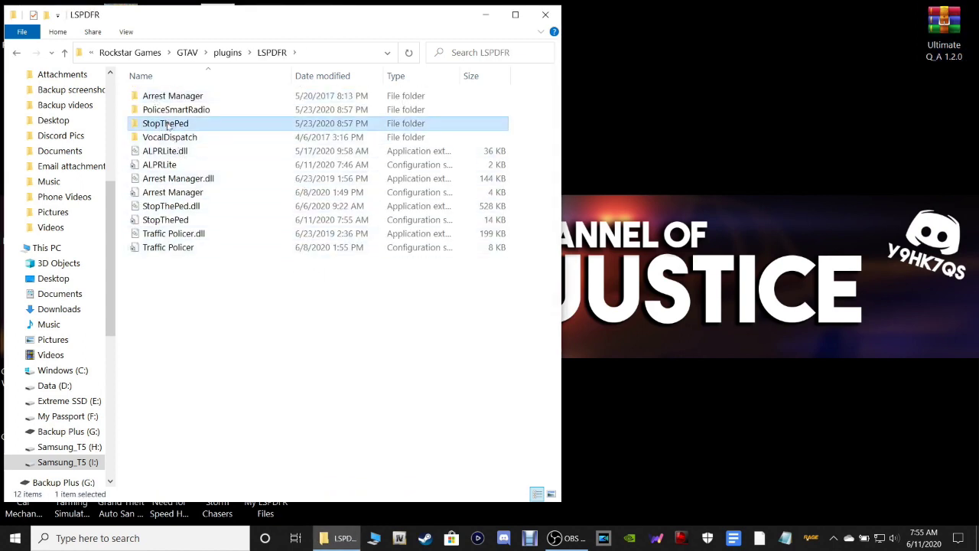
double_click(167, 125)
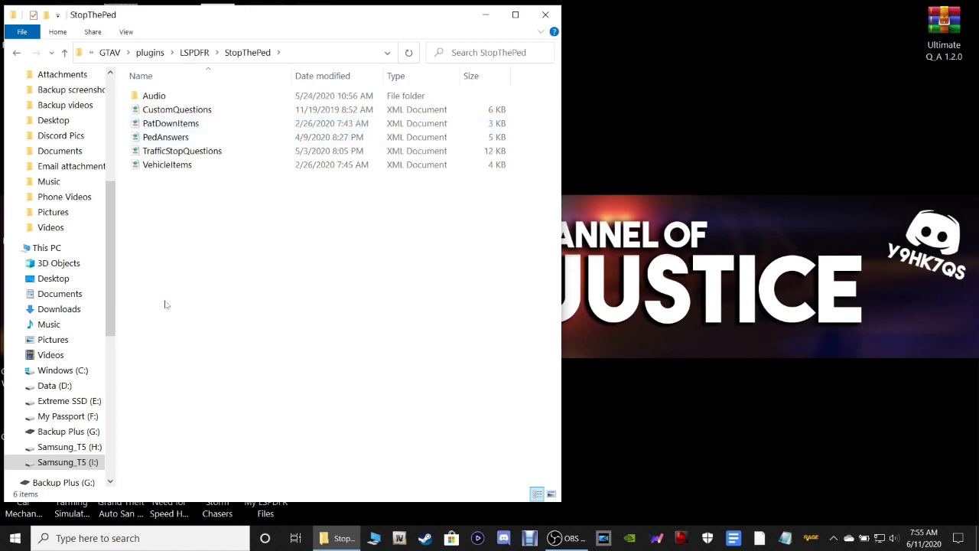
Open the Ultimate Q_A 1.2.0 archive and browse through its Ultimate Q&A folder into the StopThePed folder
double_click(951, 48)
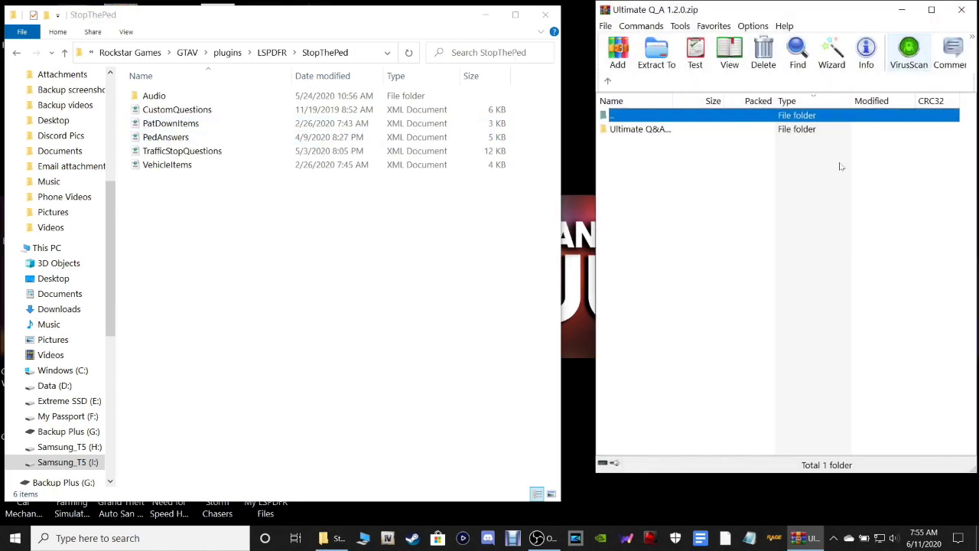
double_click(642, 130)
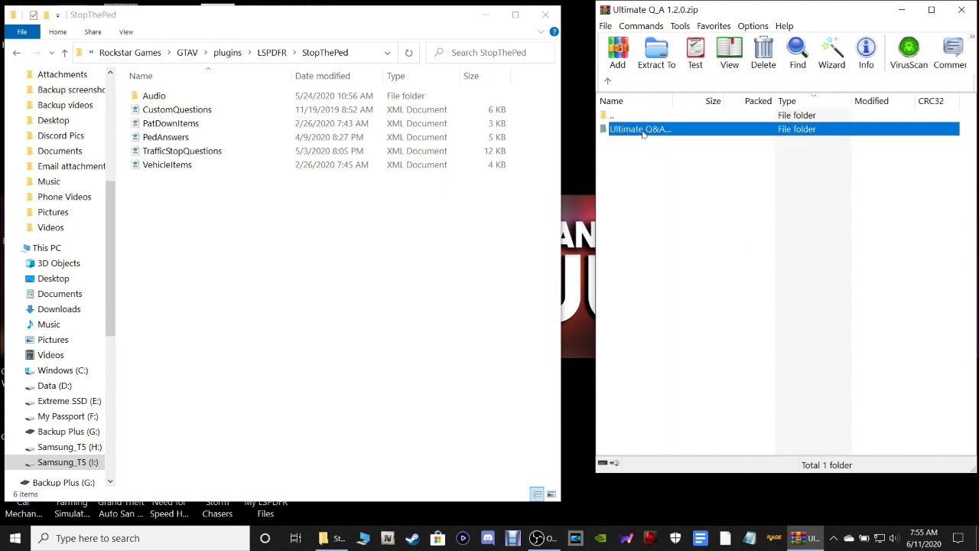
double_click(628, 130)
double_click(628, 130)
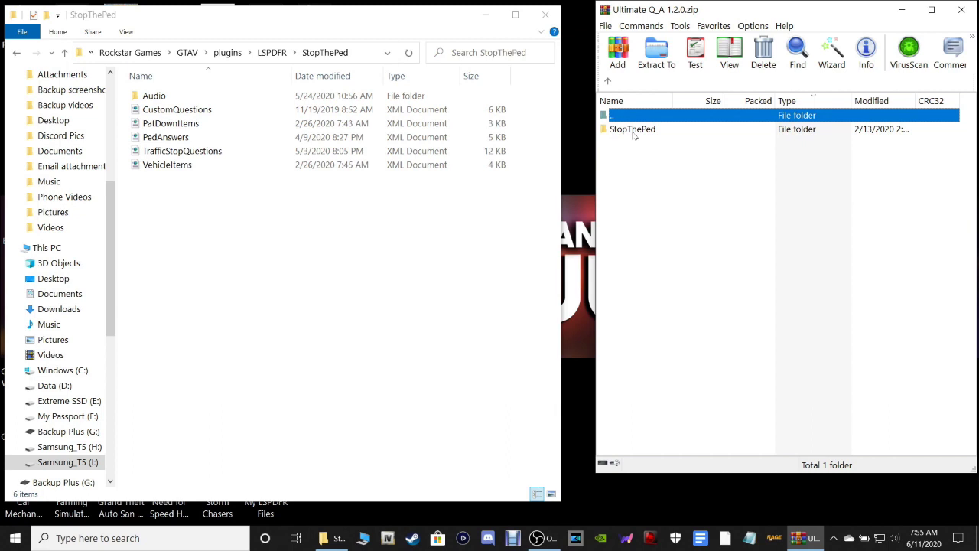
double_click(634, 133)
Transfer the TrafficStopQuestions and CustomQuestions XML files from the archive into the game's StopThePed folder, replacing the existing files
left_click_drag(652, 212, 627, 126)
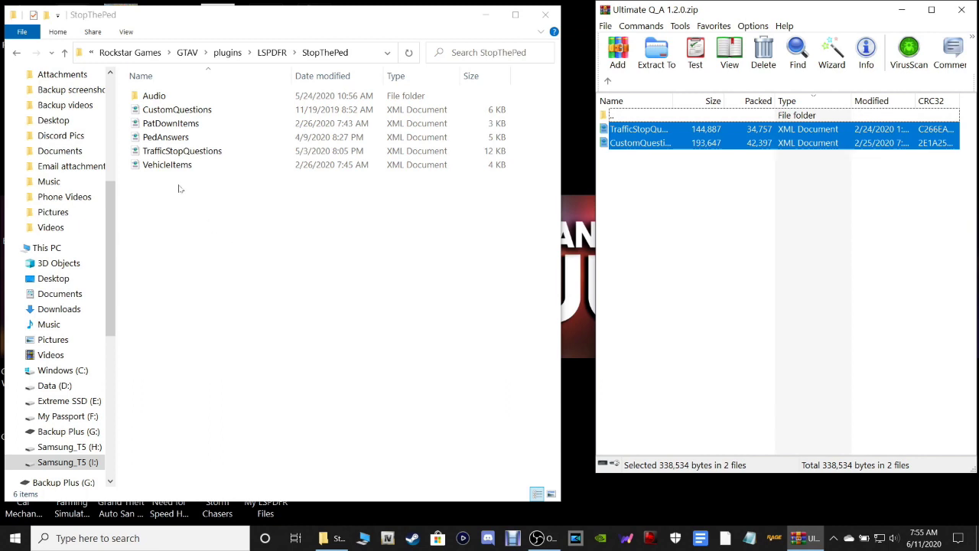
left_click(634, 159)
left_click_drag(635, 156, 769, 205)
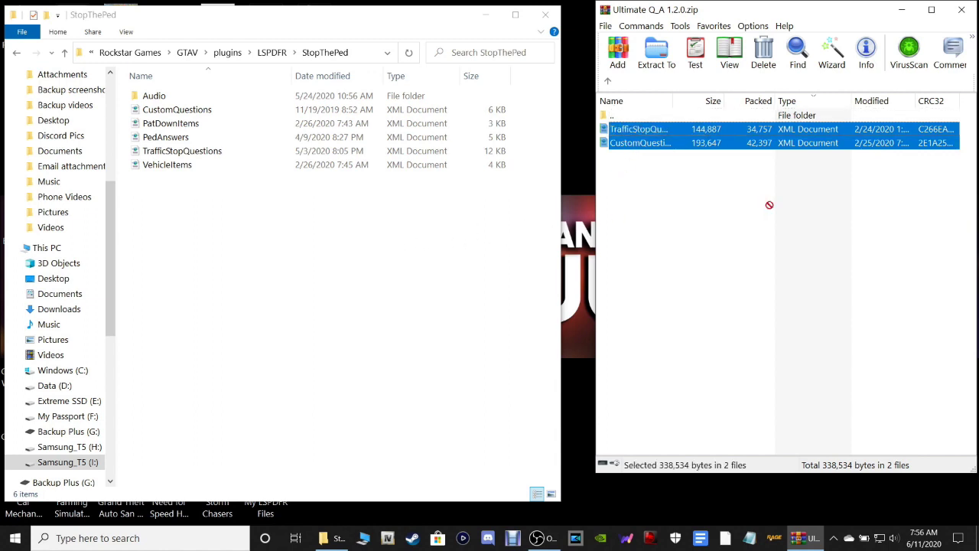
left_click_drag(769, 205, 279, 242)
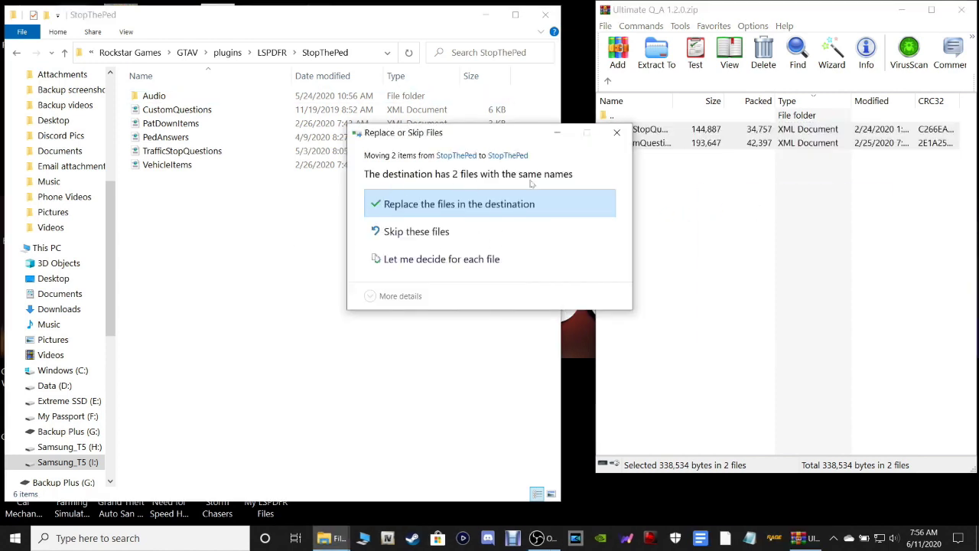
left_click(471, 202)
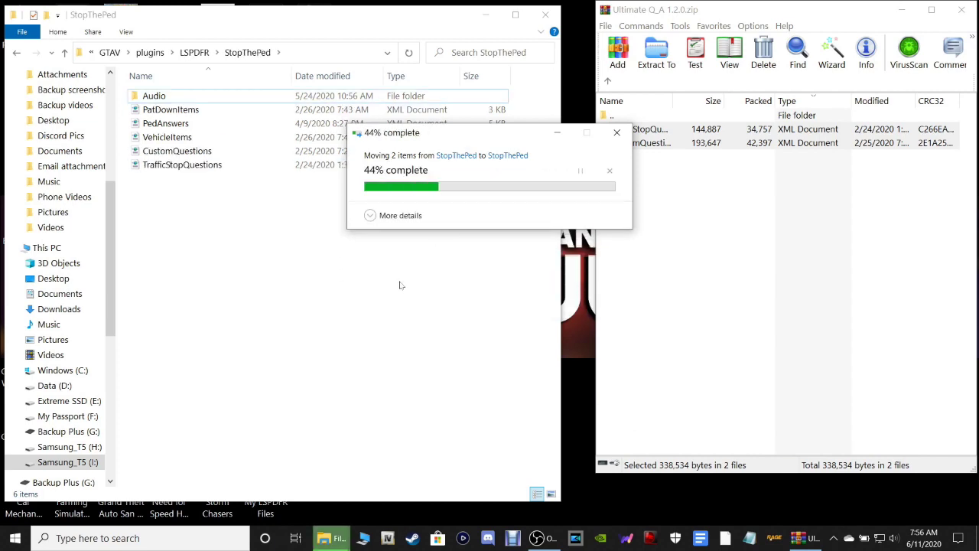
Go back to the main GTAV folder and close its window
left_click(13, 58)
left_click(13, 58)
left_click(13, 58)
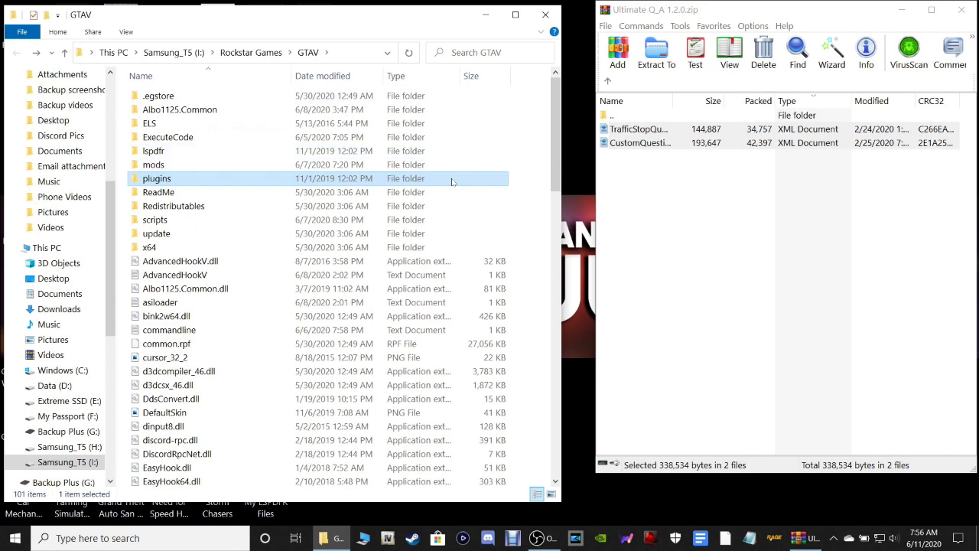
left_click(540, 182)
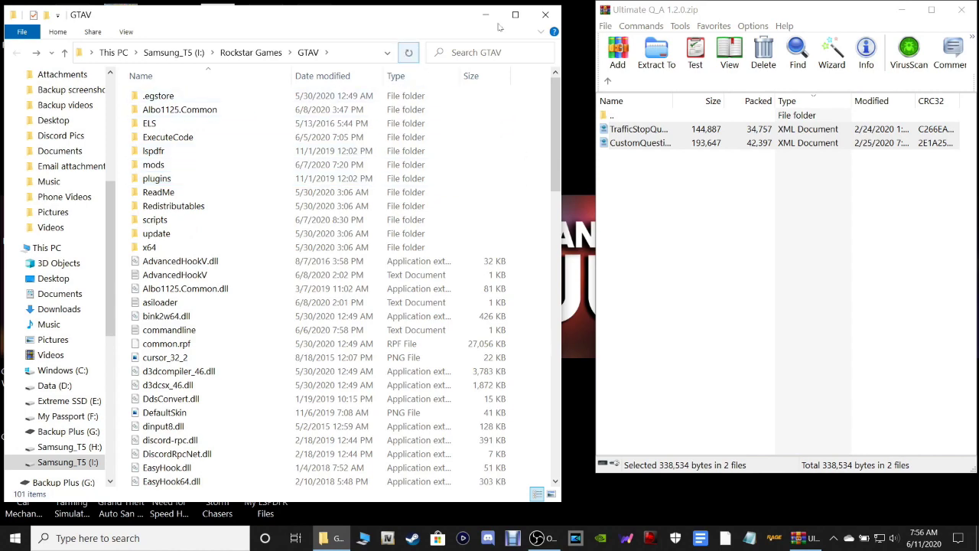
left_click(546, 14)
Close the Ultimate Q_A 1.2.0 archive and delete it from the desktop
left_click(677, 210)
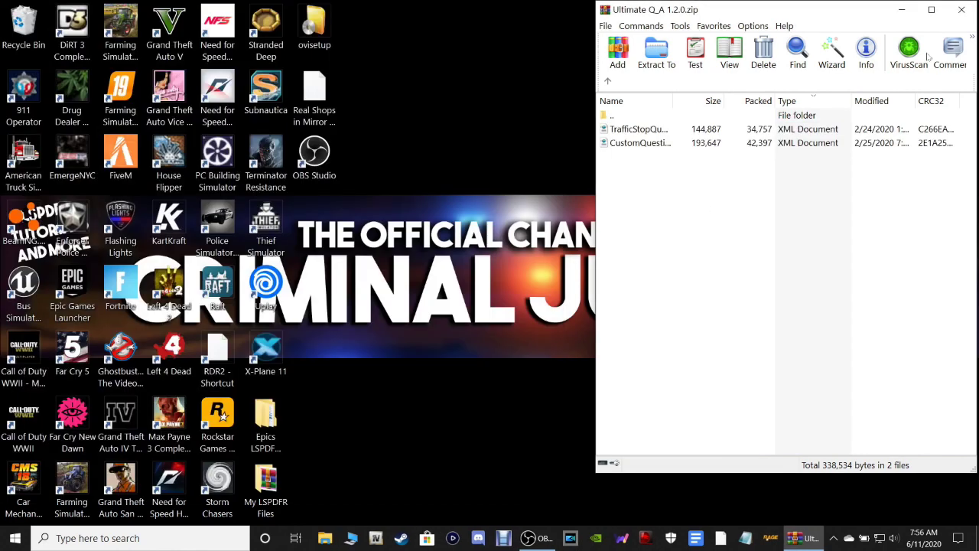
left_click(961, 12)
right_click(944, 26)
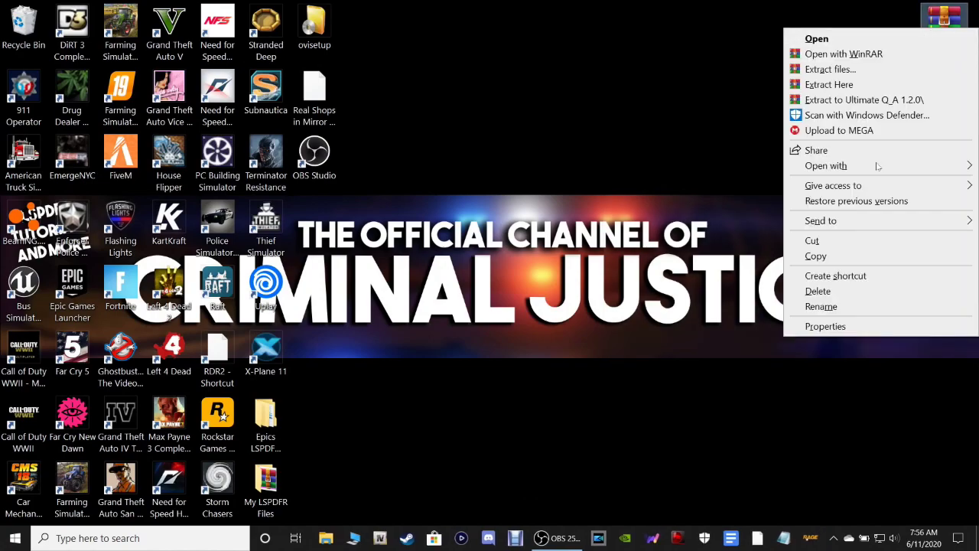
left_click(841, 291)
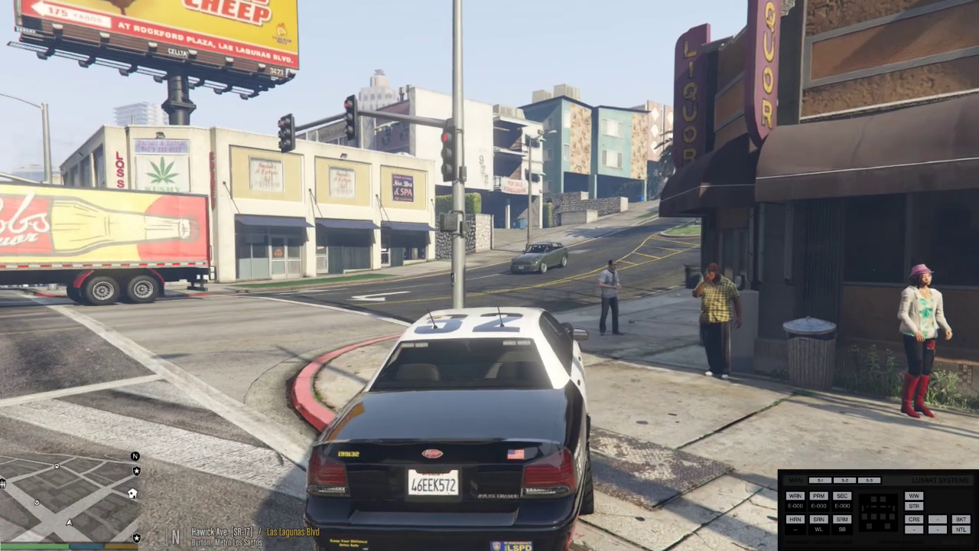
key("f")
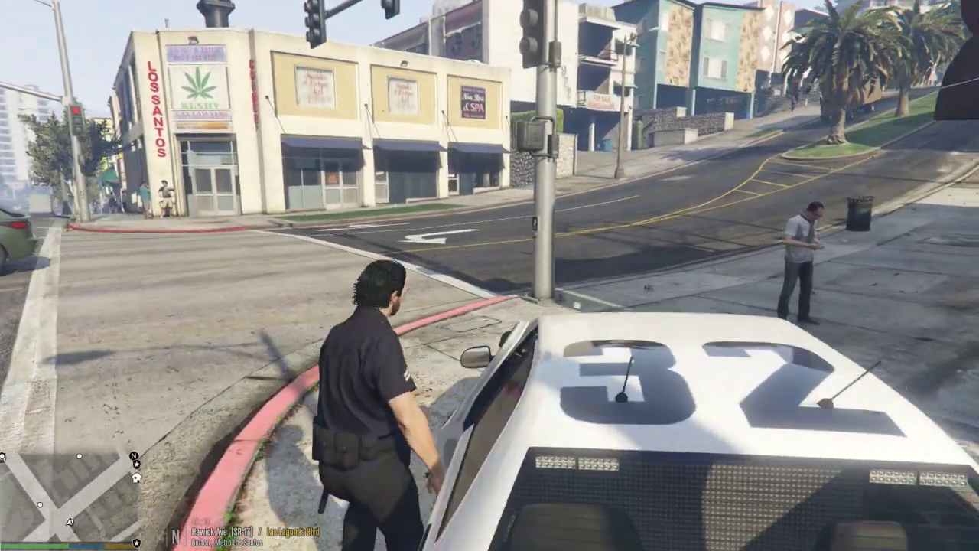
key("v")
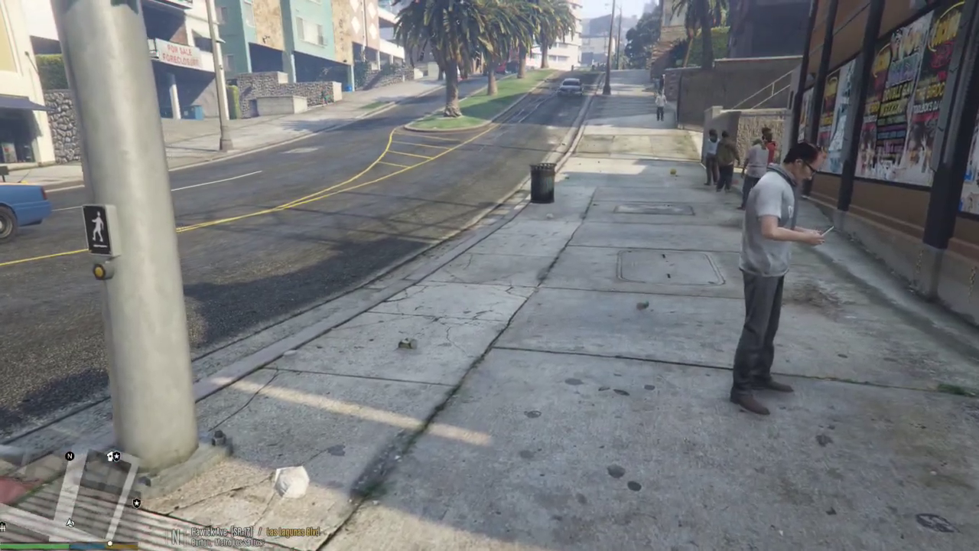
key("w")
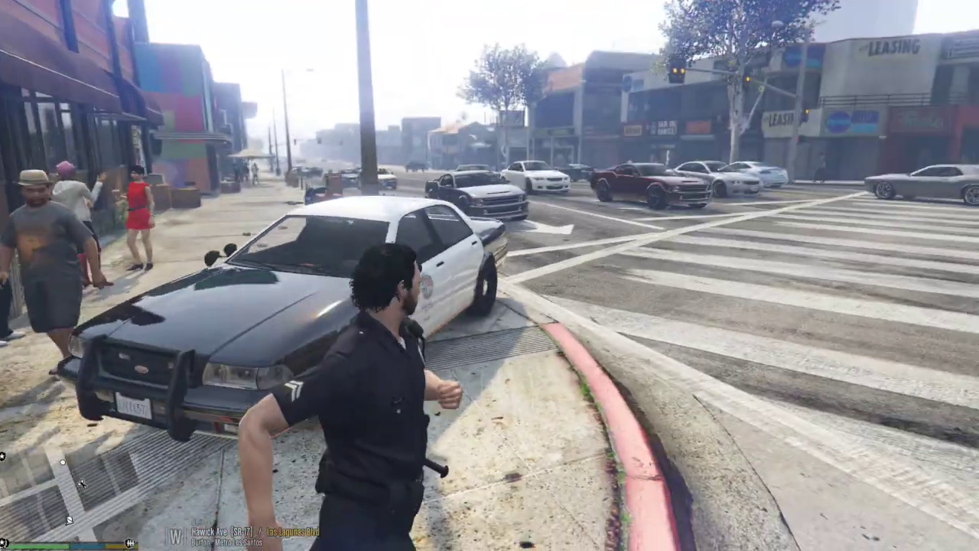
key("a")
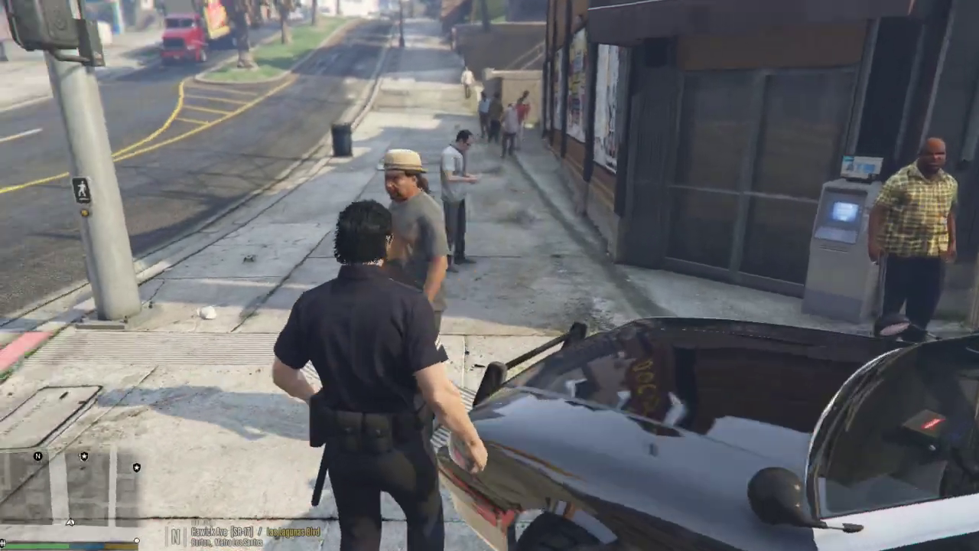
key("w")
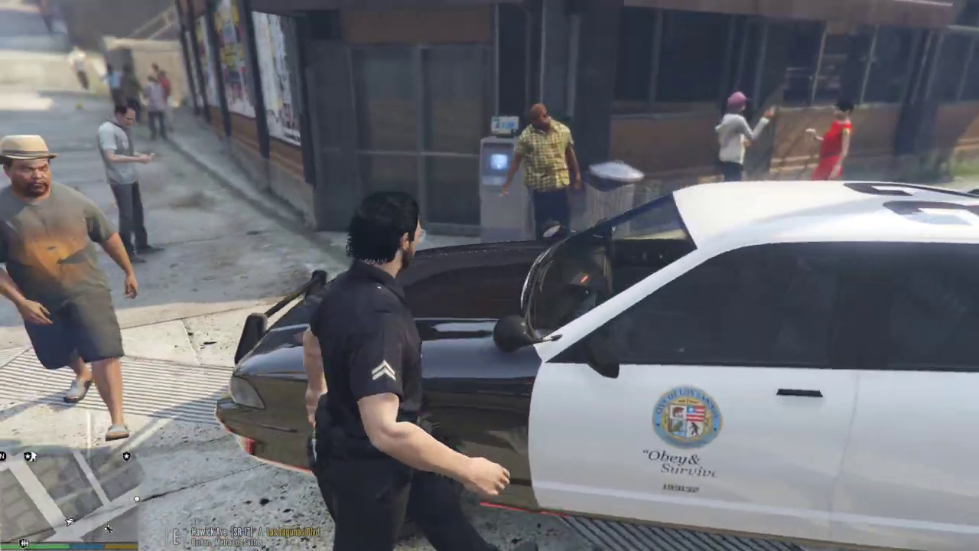
key("f")
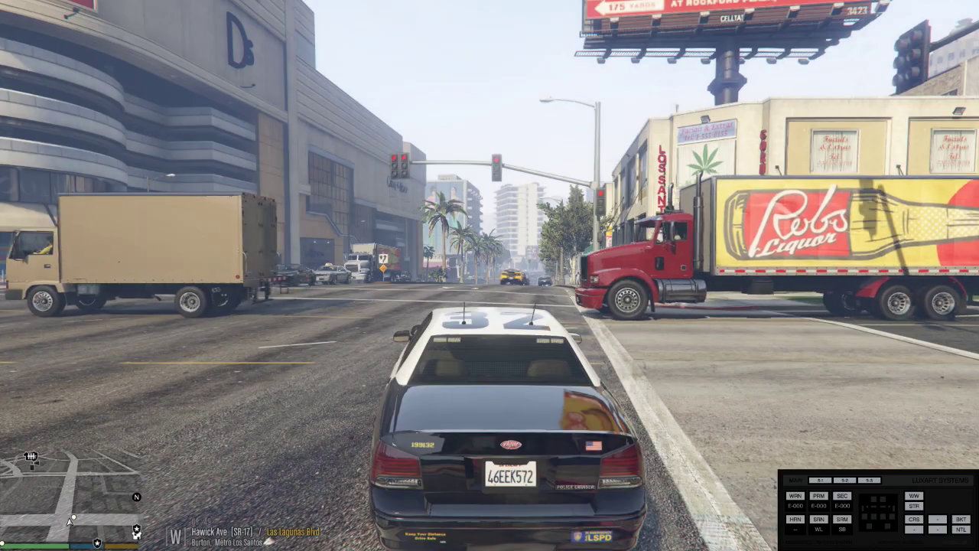
key("w")
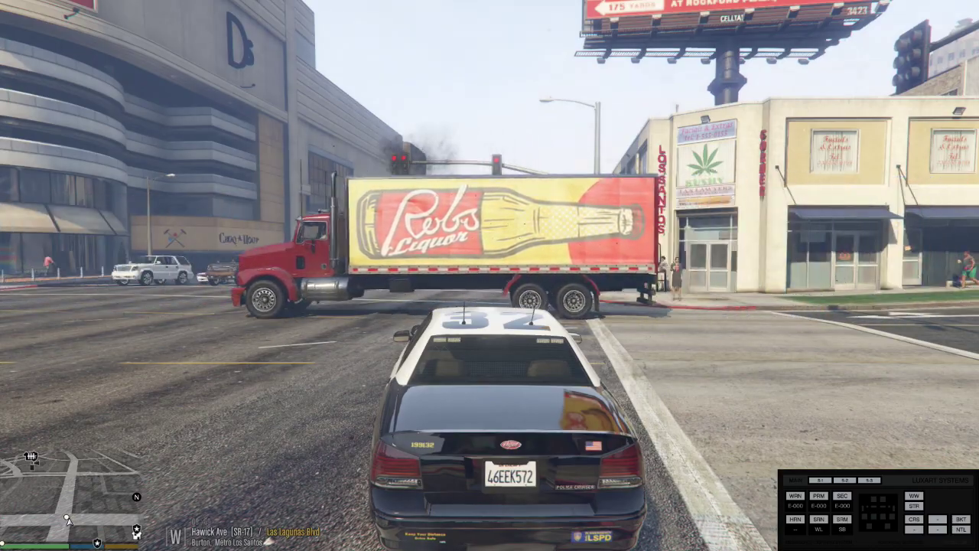